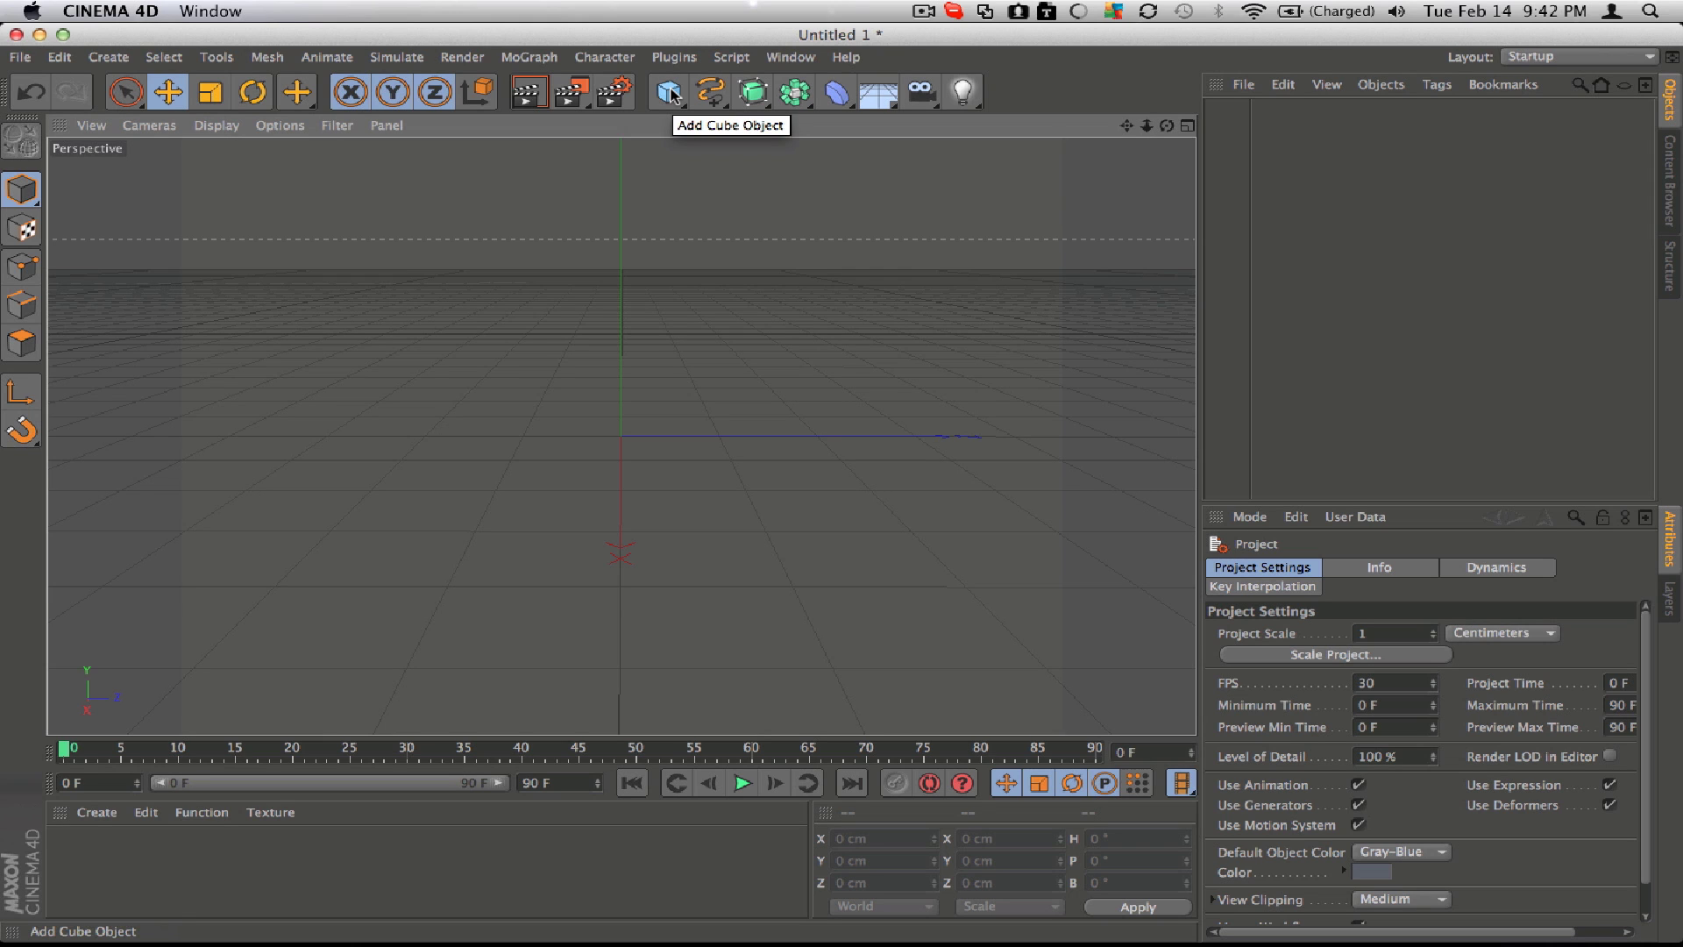
Add a Plane primitive sized 600 cm wide by 600 cm high
left_click(670, 92)
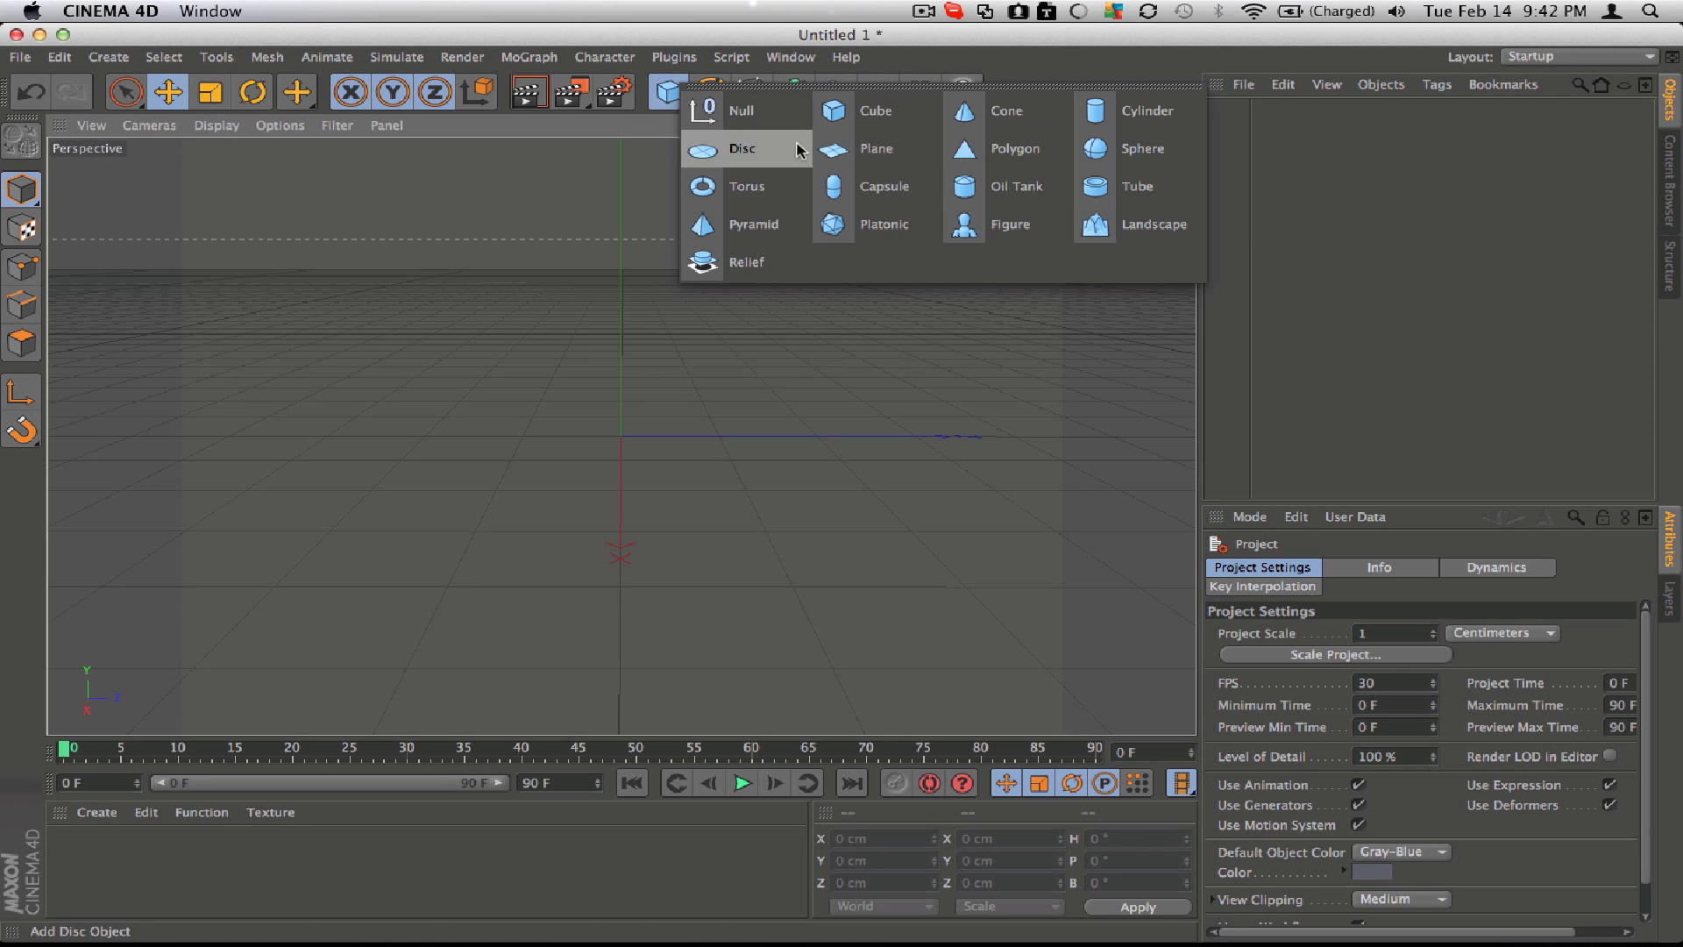
left_click(669, 92)
left_click(907, 156)
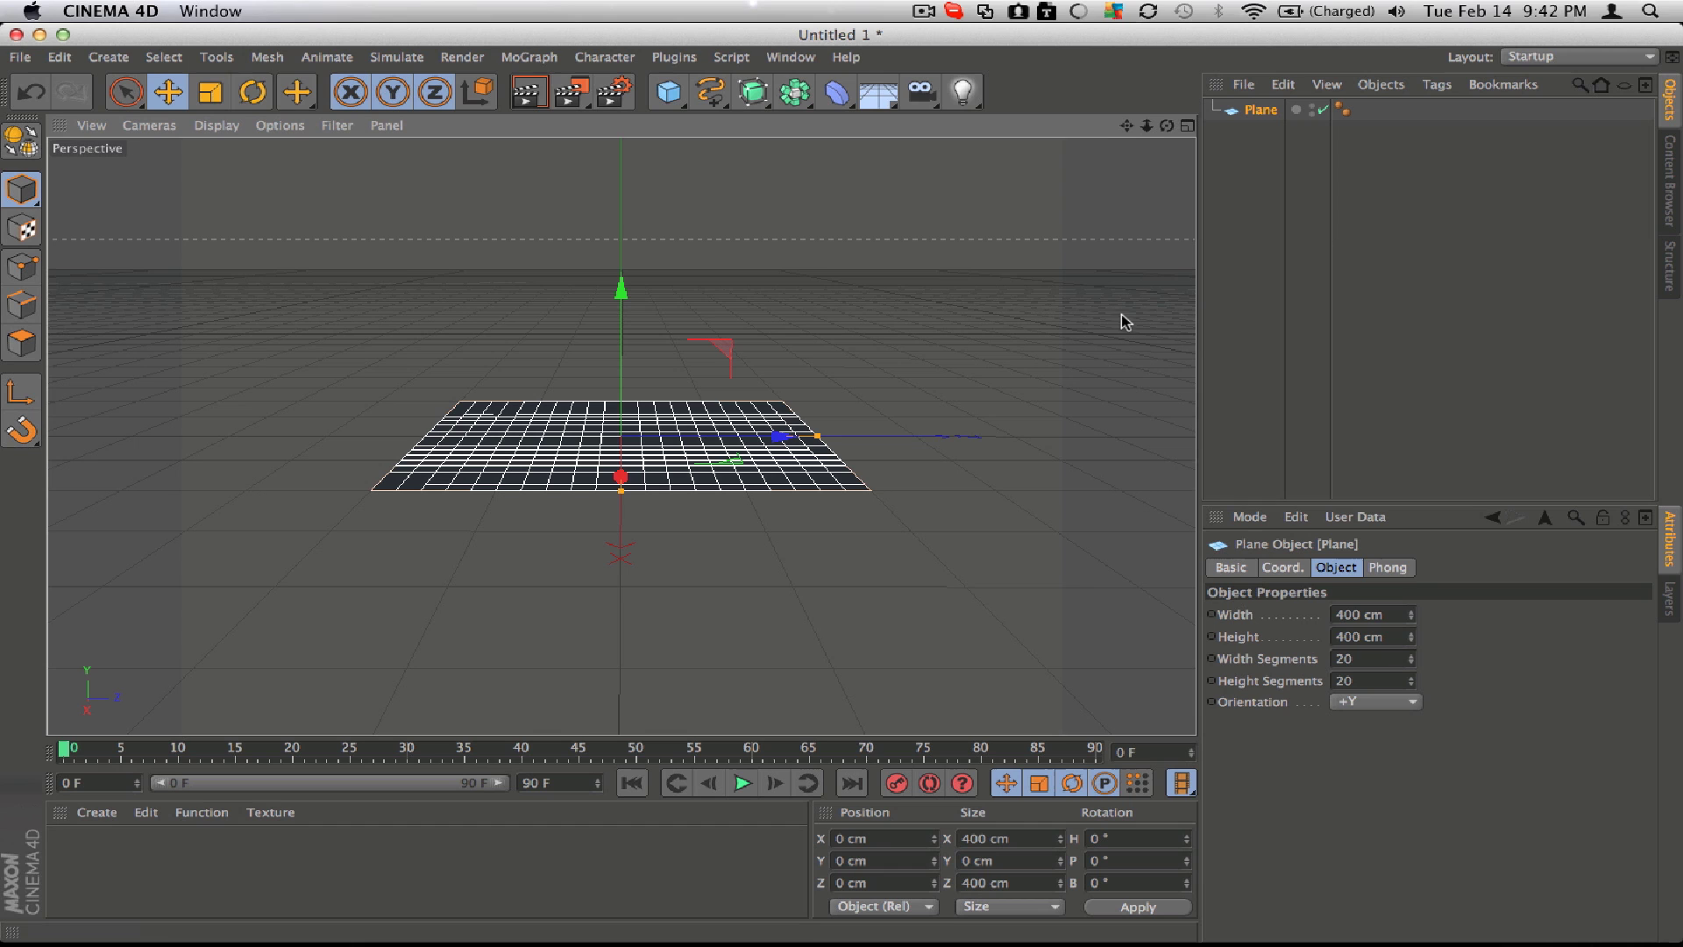
left_click(1344, 615)
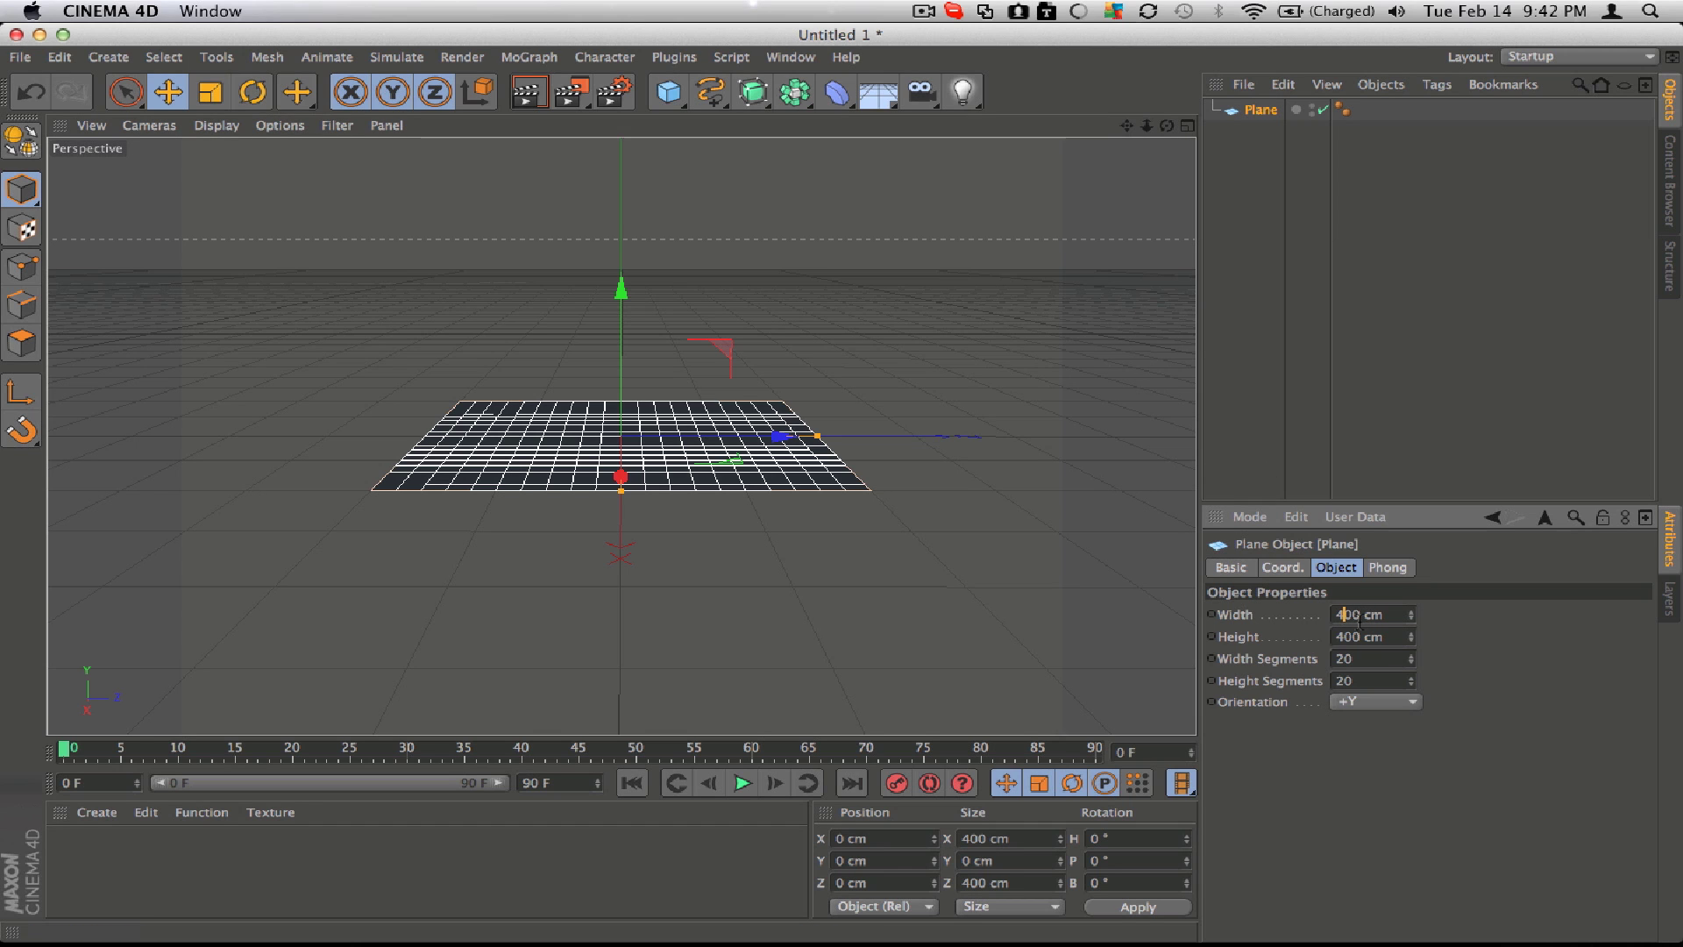
type("6")
left_click(1341, 637)
type("6")
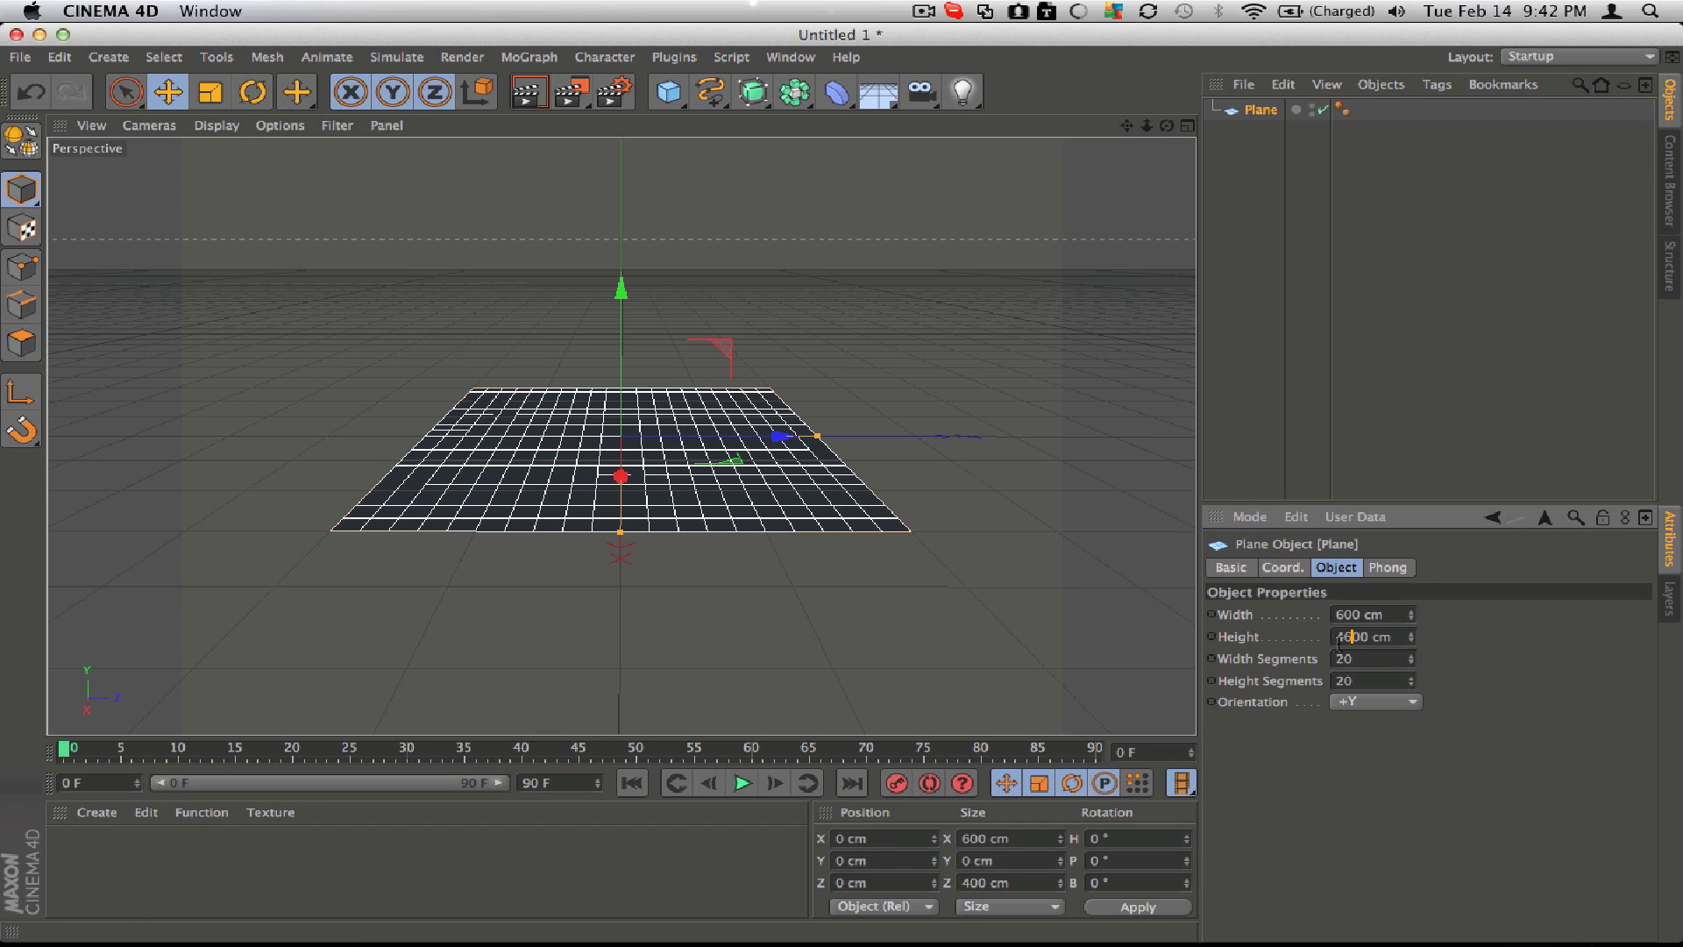
key("Return")
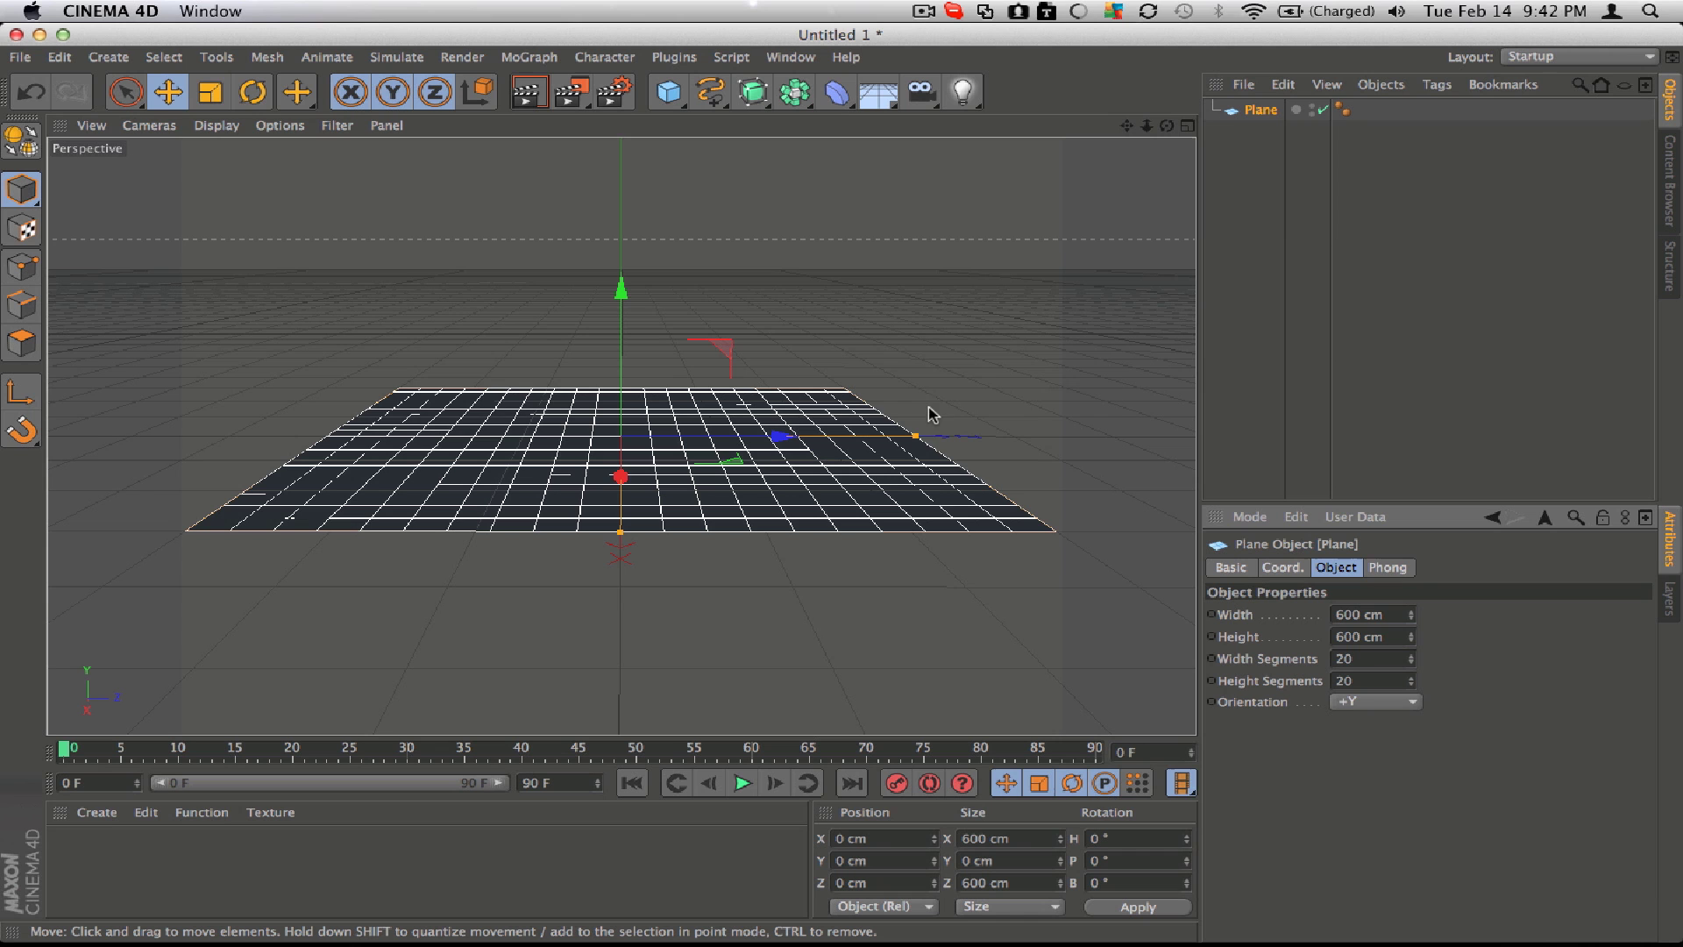
Add a Displacer deformer nested under the Plane and show its Shading settings
left_click_drag(886, 282, 887, 308, "alt")
left_click_drag(837, 92, 956, 344)
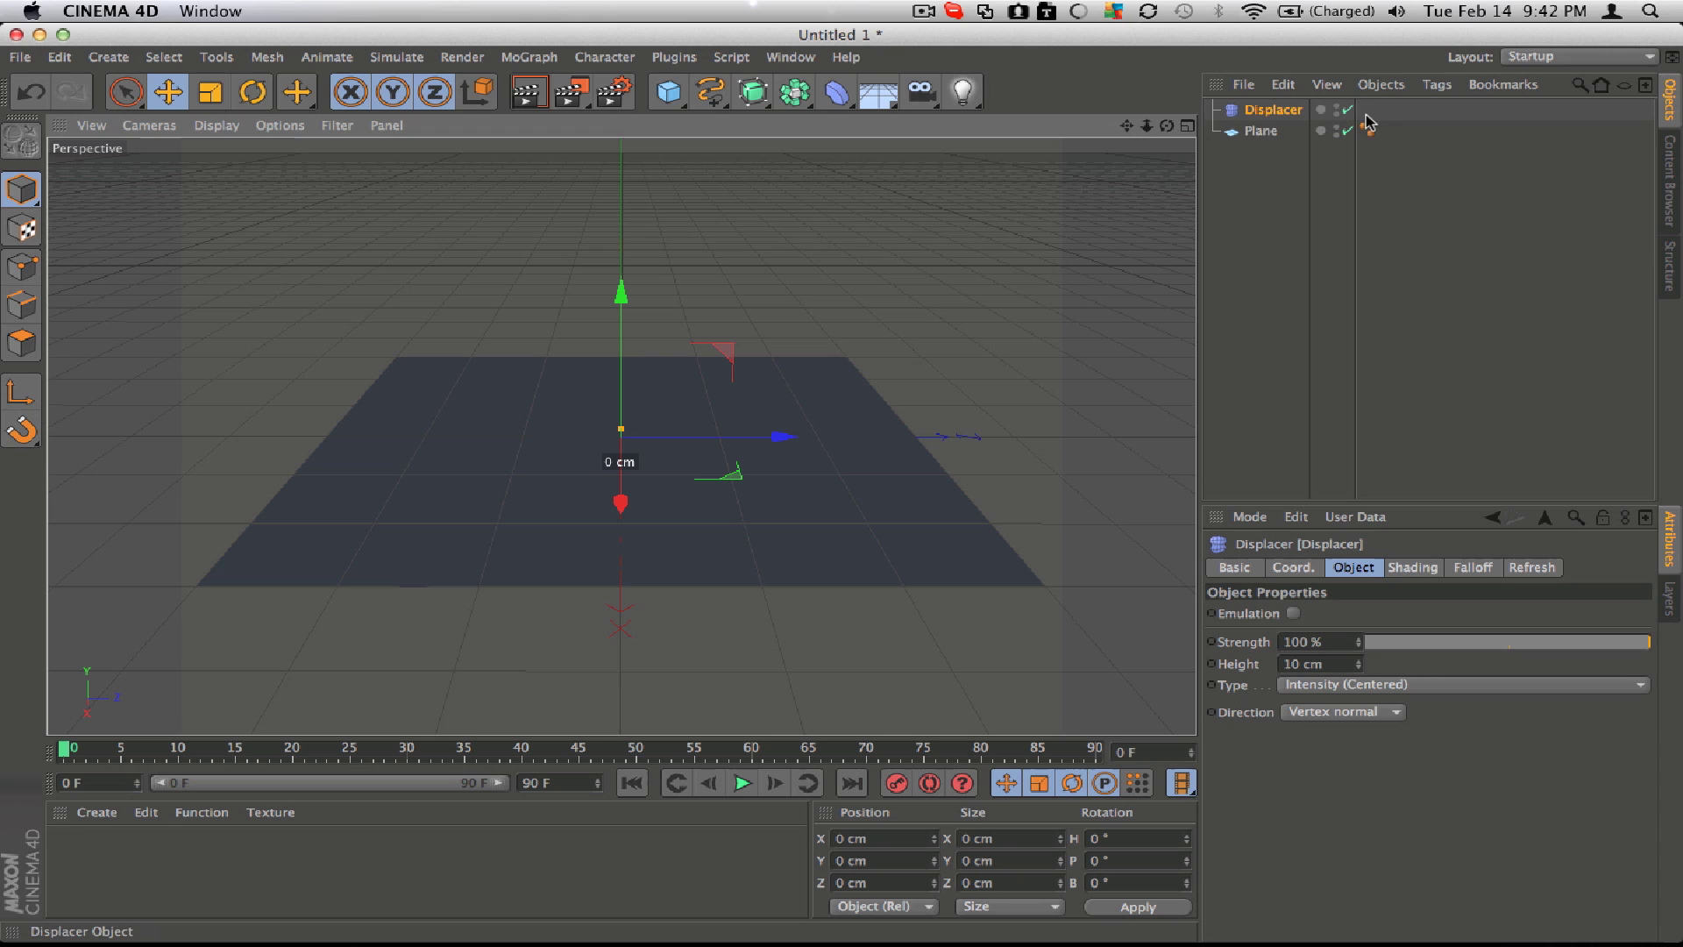
mouse_move(1273, 120)
left_mouse_down()
mouse_move(1276, 200)
mouse_move(1276, 134)
left_mouse_up()
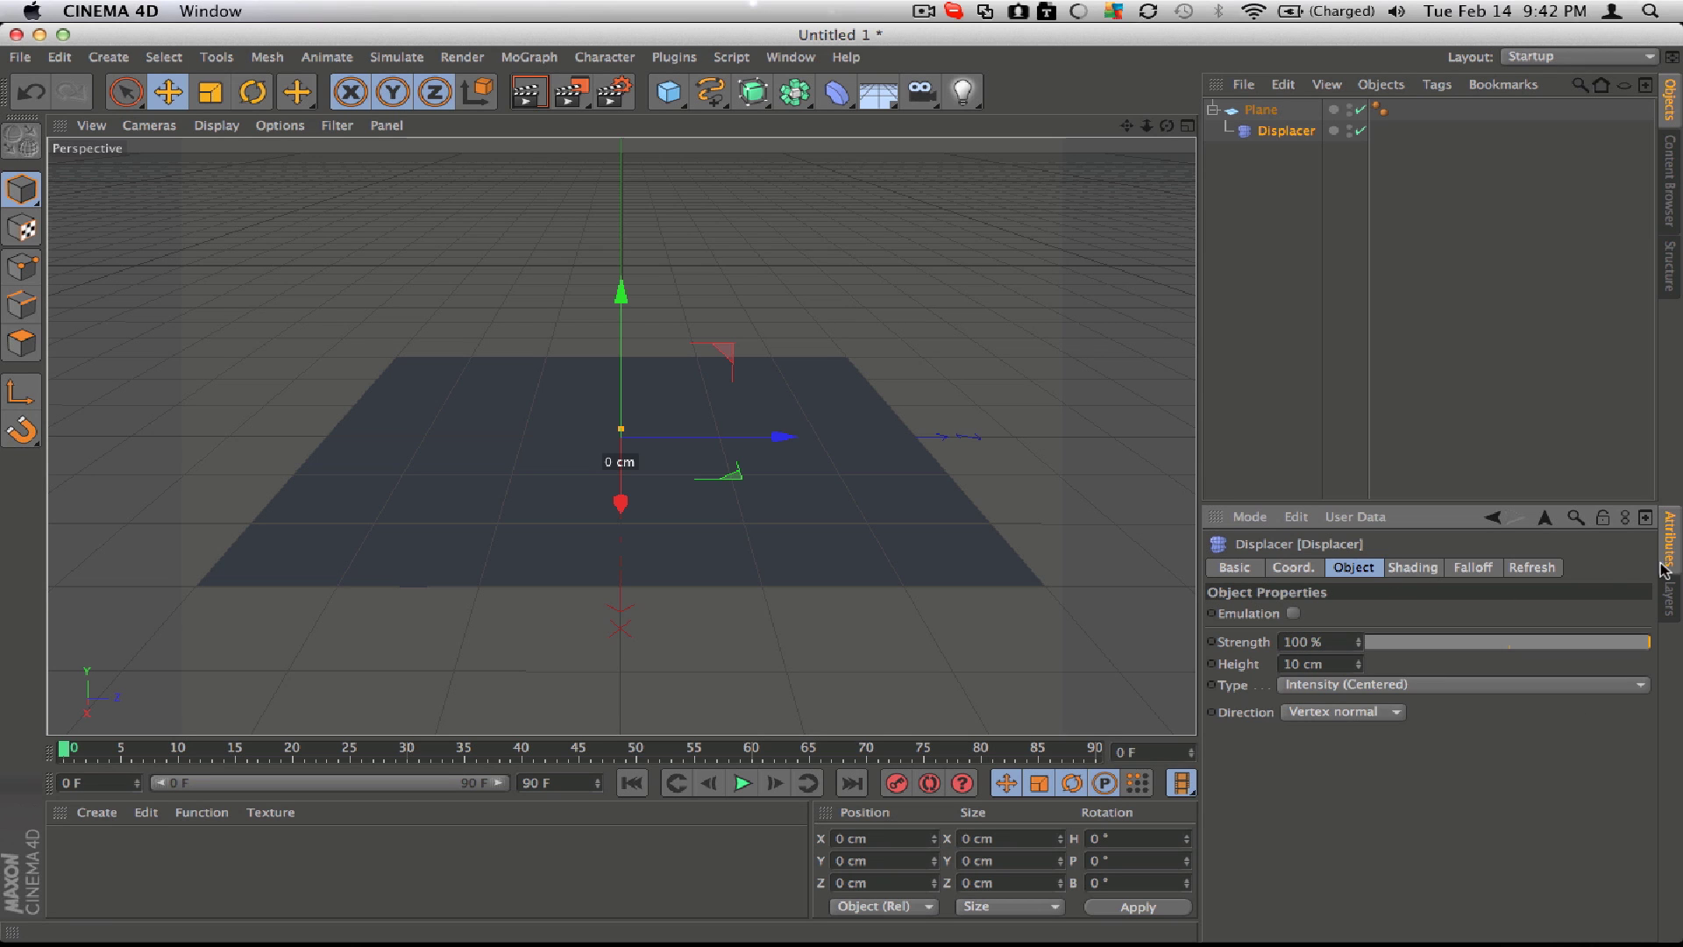
left_click(1424, 571)
Assign a Noise shader to the Displacer's Shading channel
left_click(1312, 619)
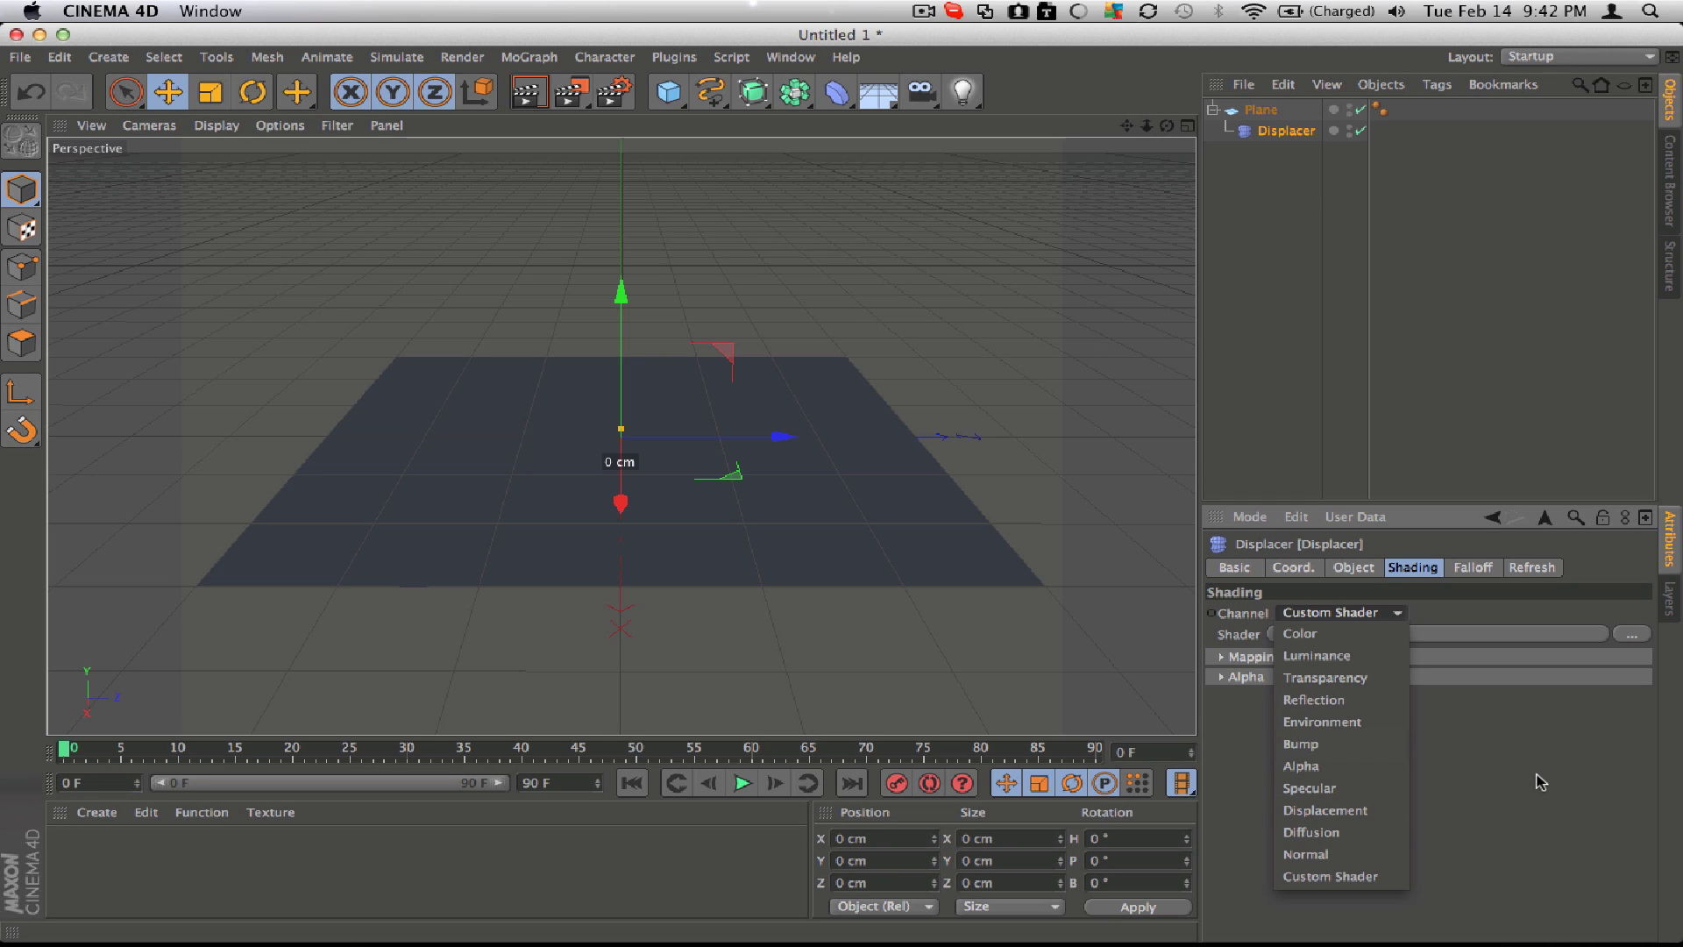
left_click(1434, 727)
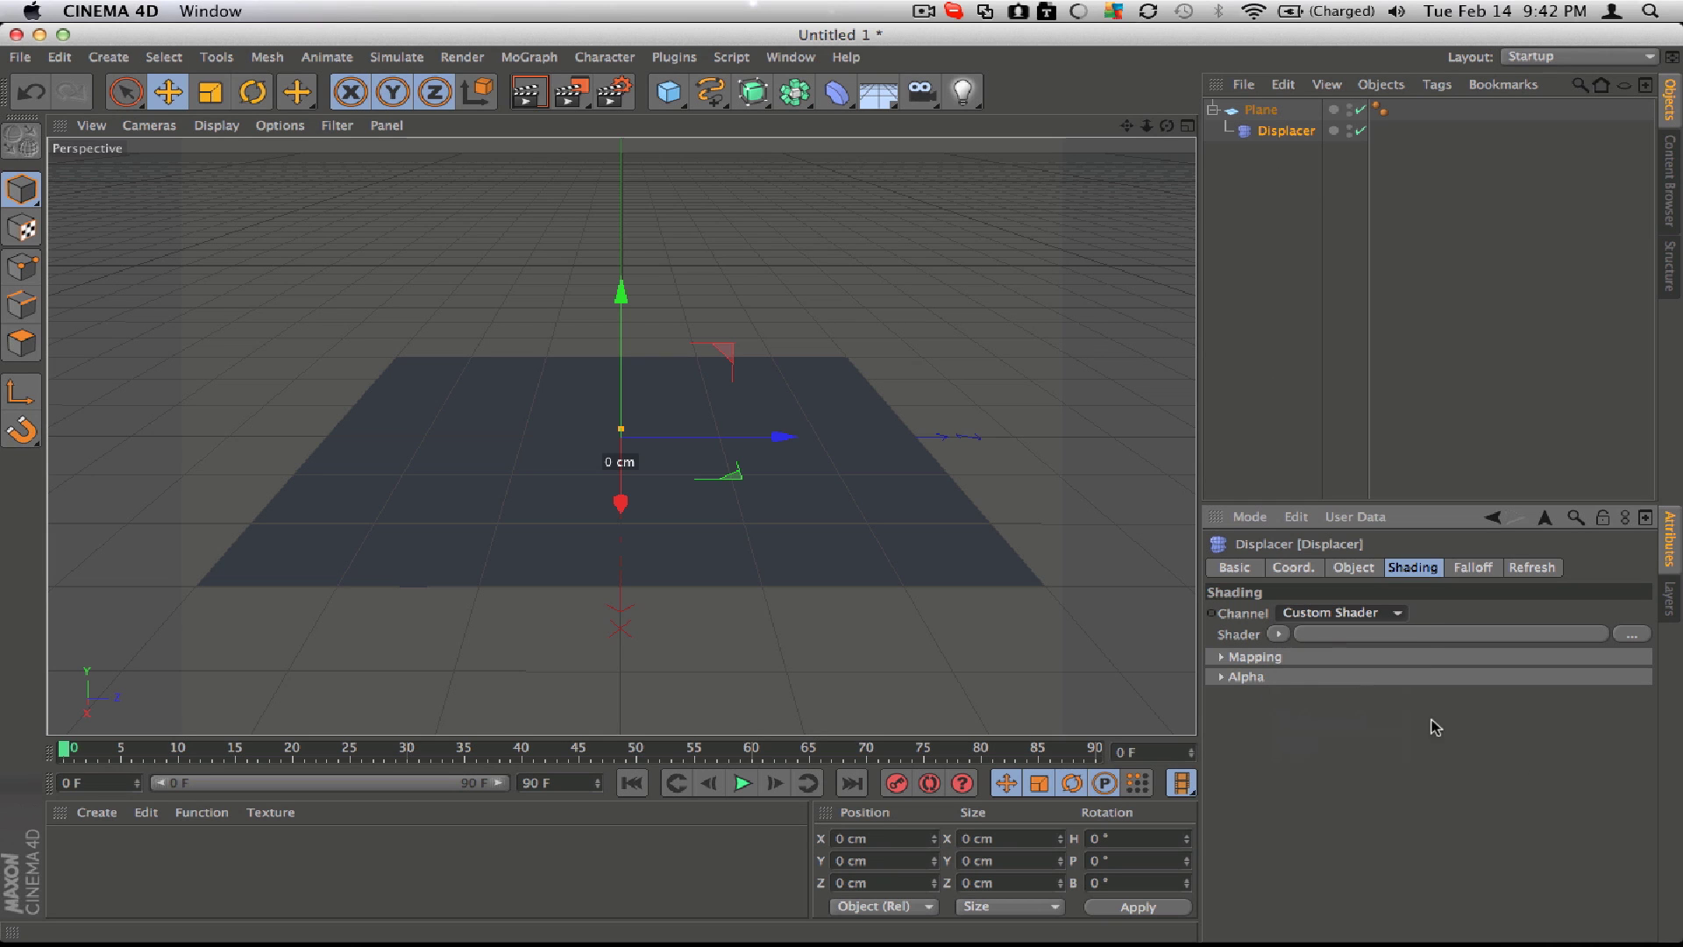
left_click(1364, 633)
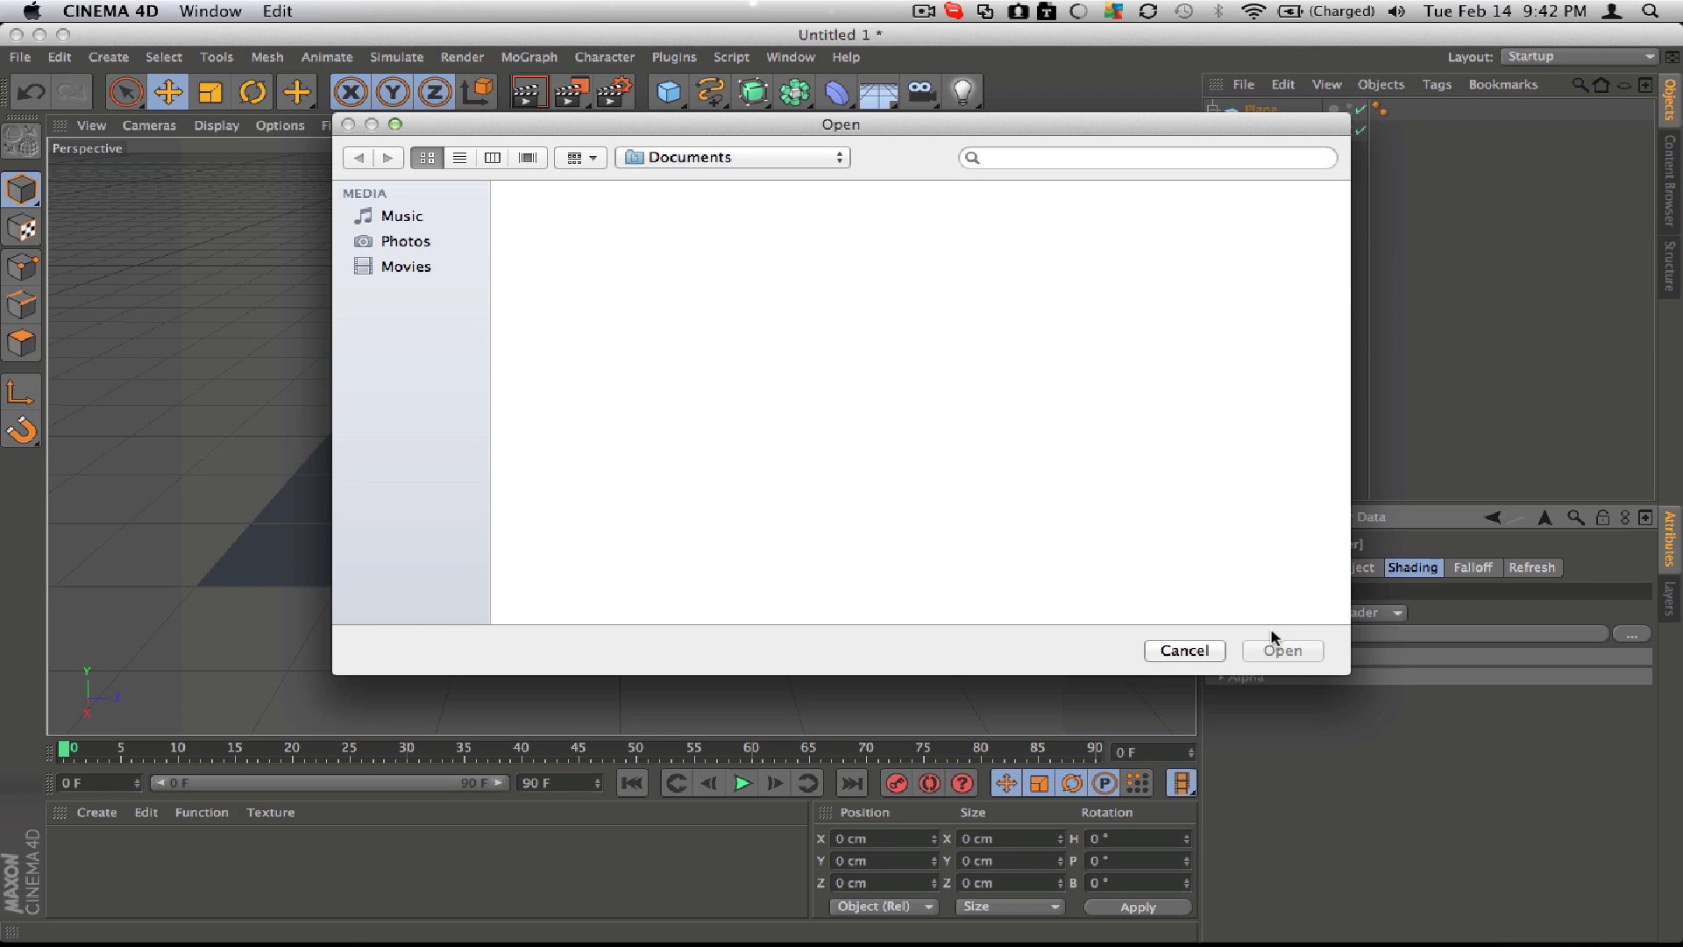
left_click(1175, 648)
left_click(1276, 633)
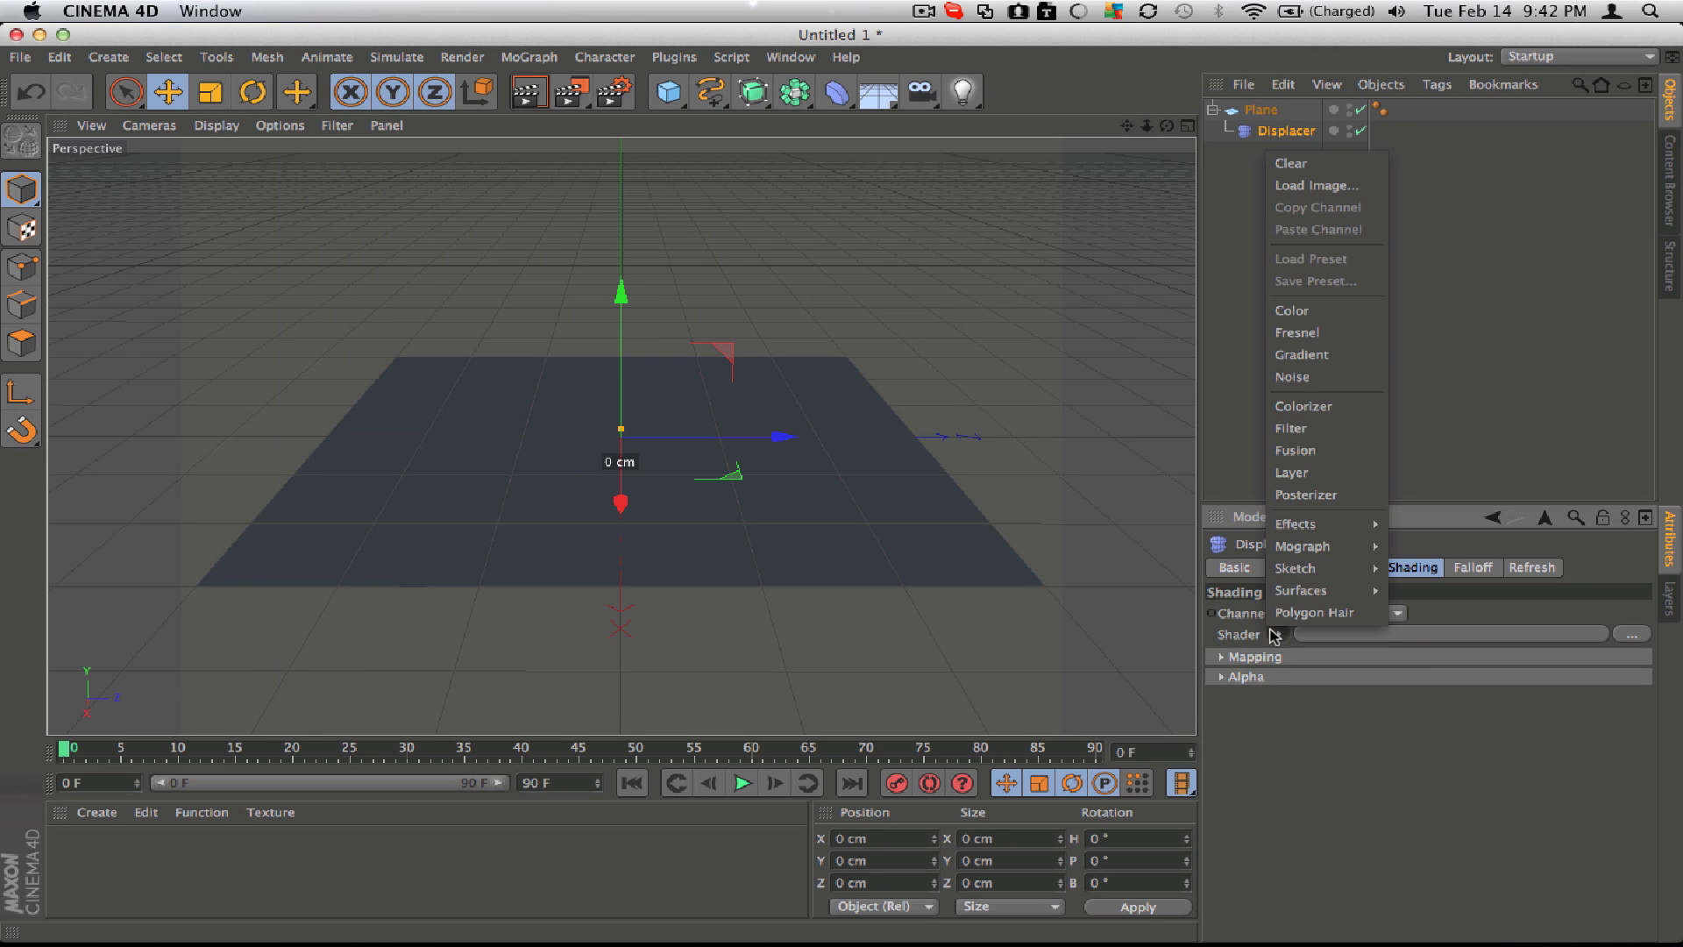
left_click(1322, 376)
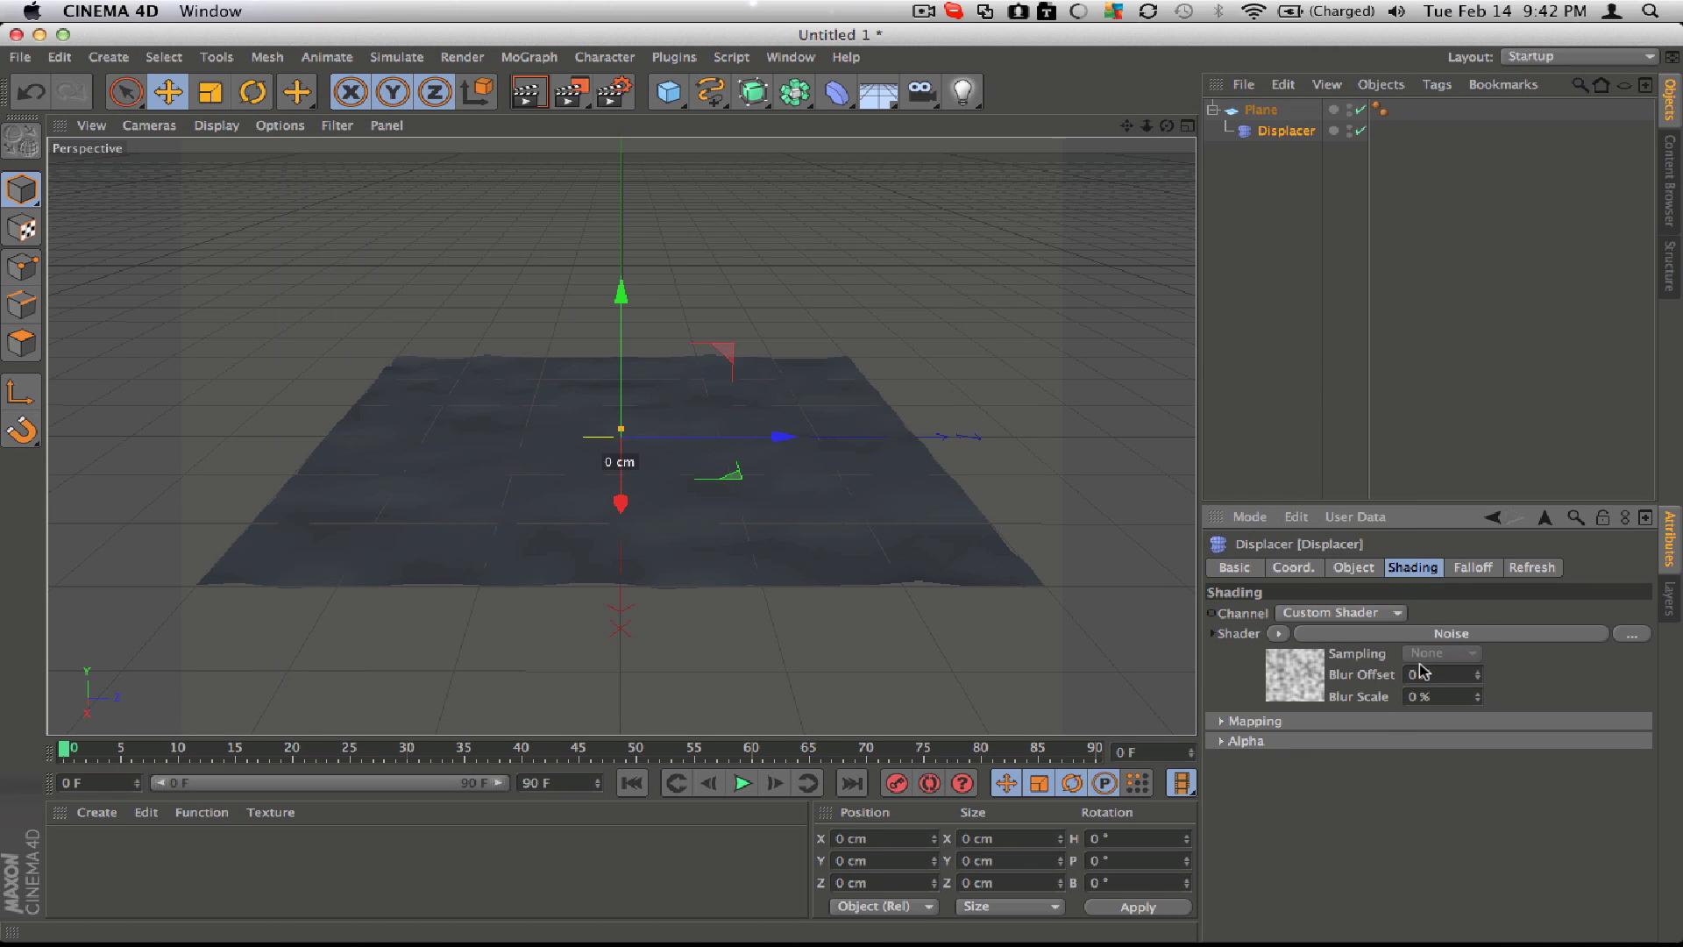
left_click(1223, 722)
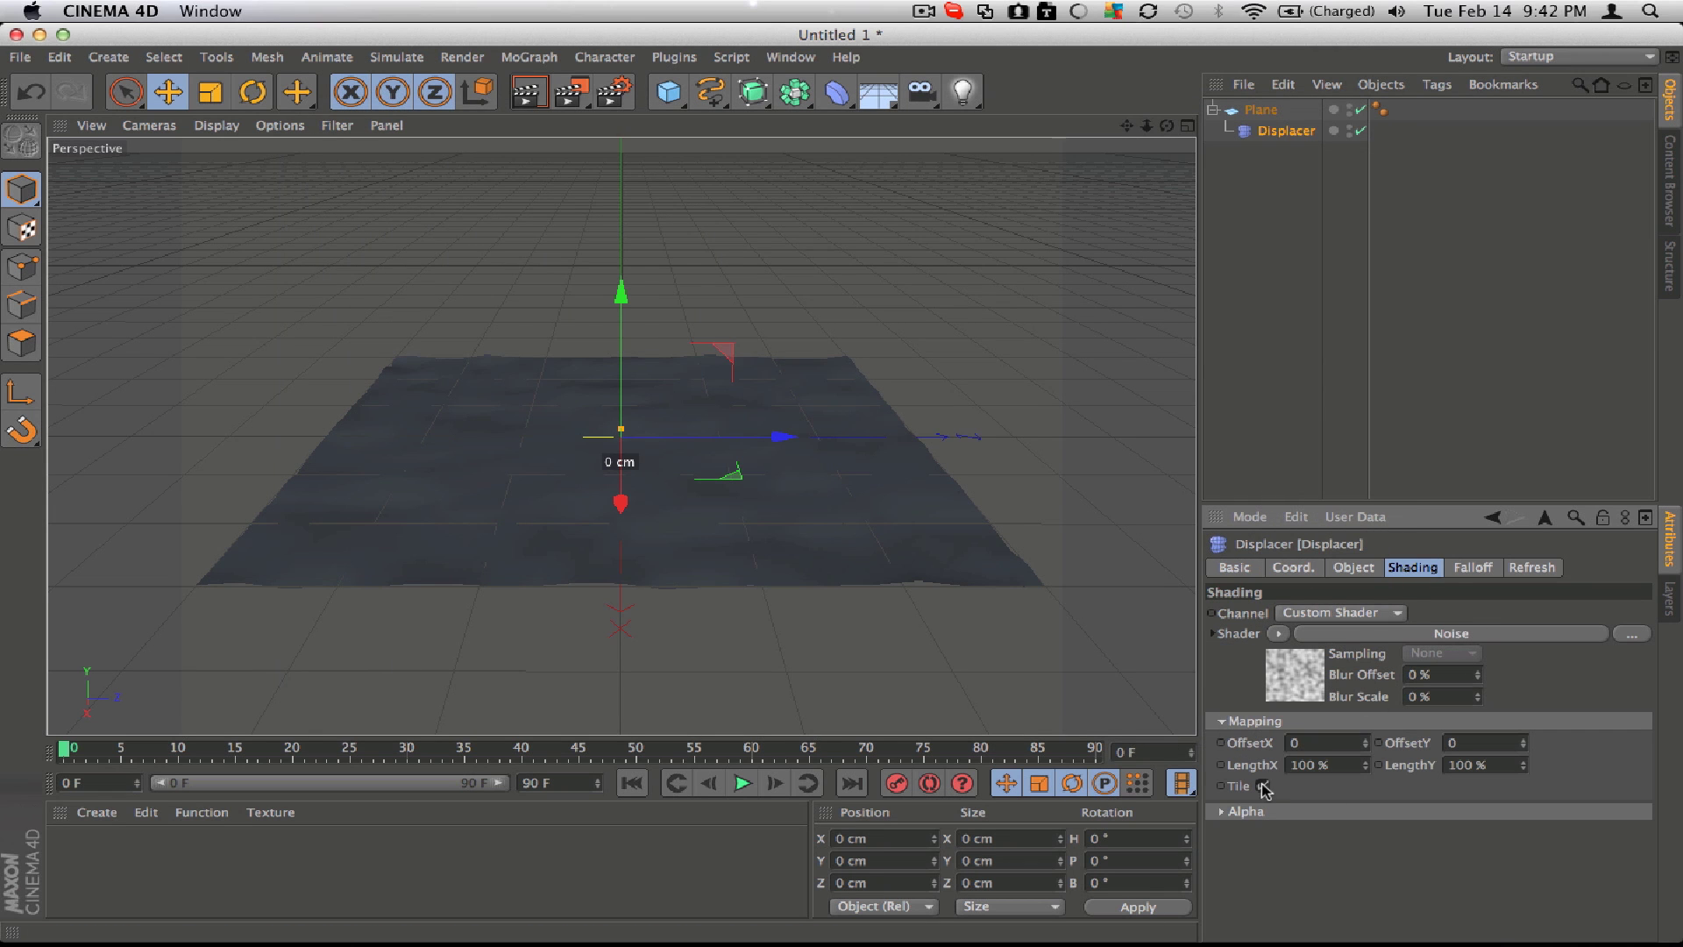
left_click(1222, 722)
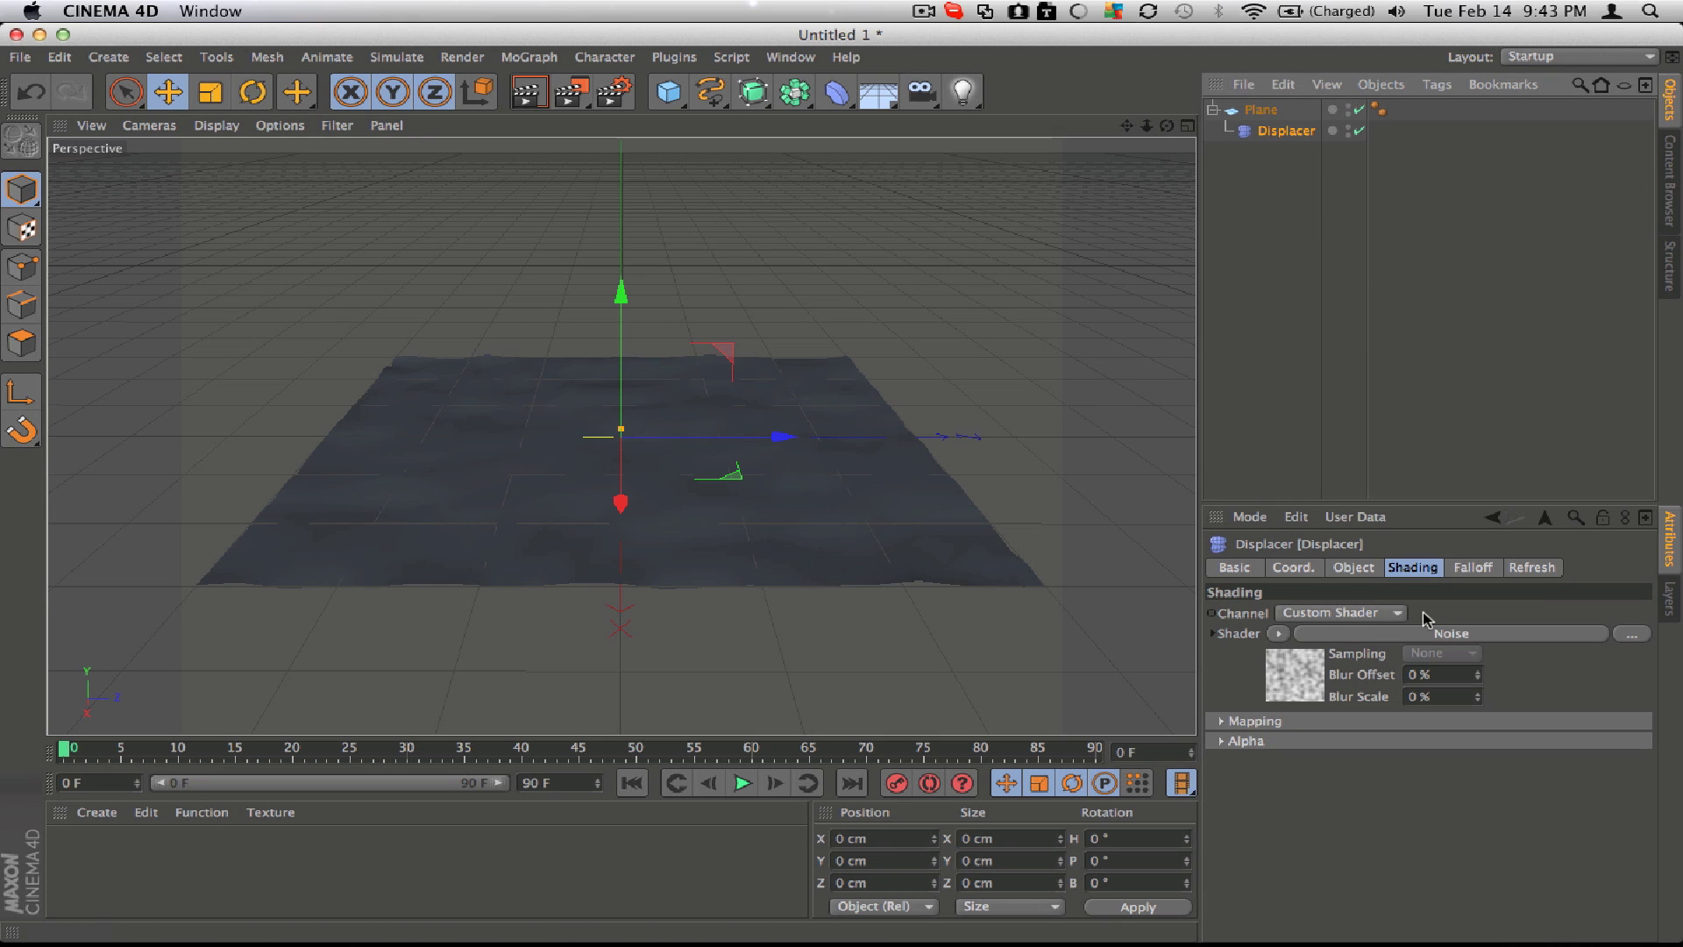
Set the Displacer's Strength to 400 % on the Object tab
left_click(1298, 571)
left_click(1350, 570)
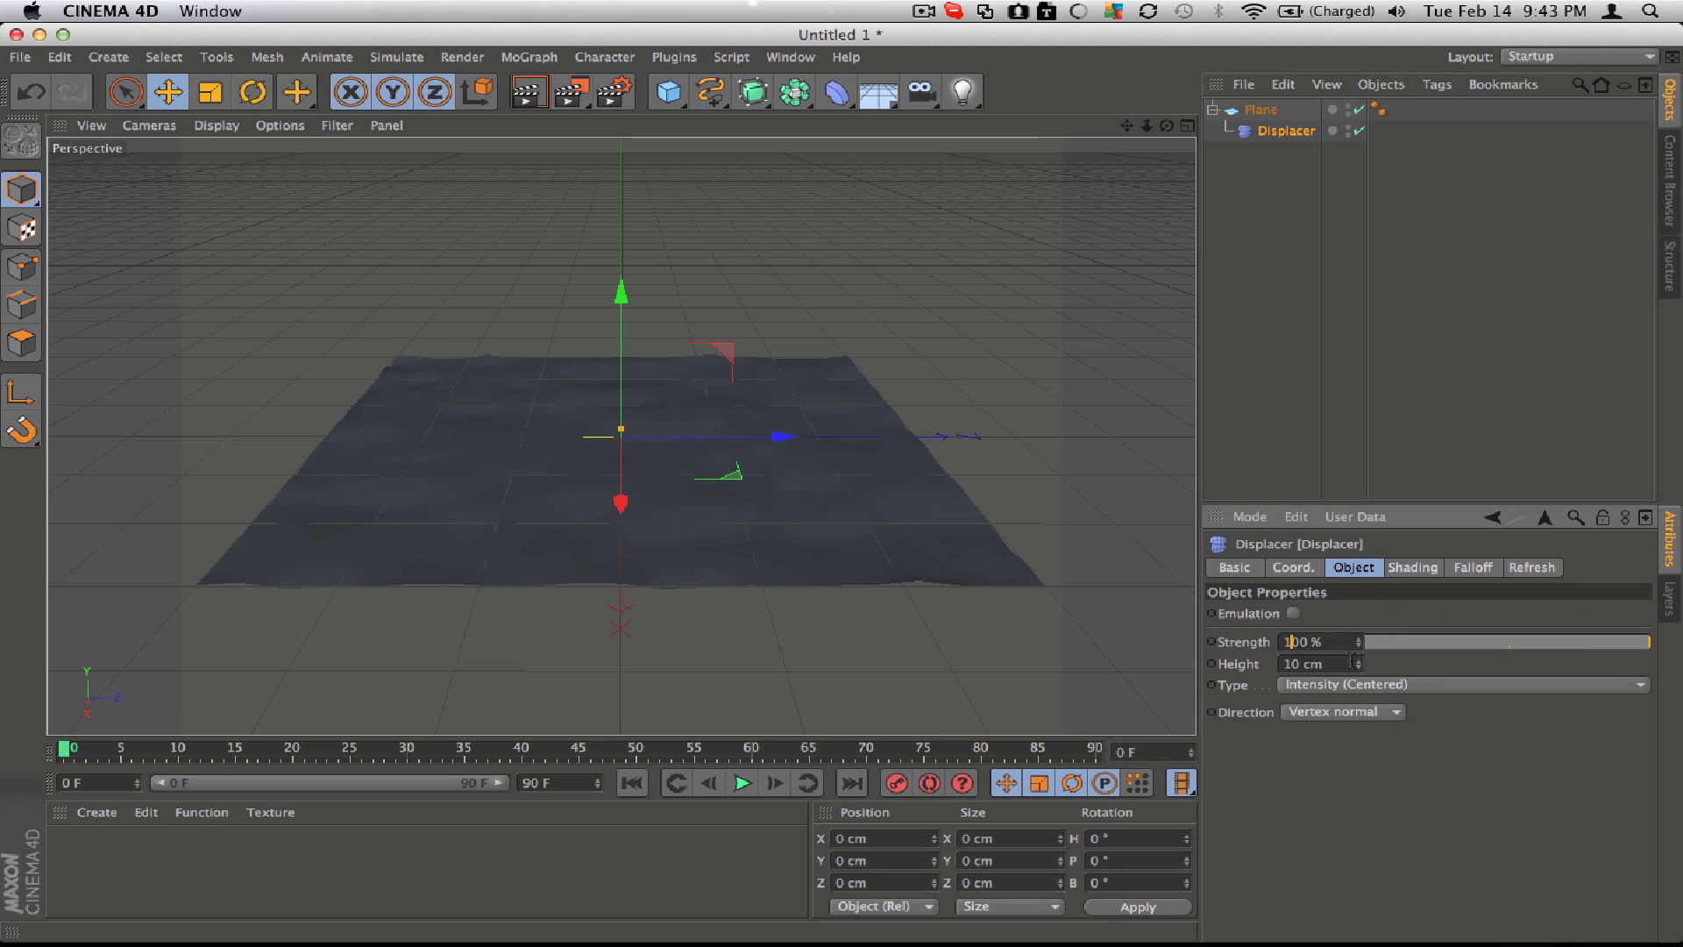
type("3")
key("Return")
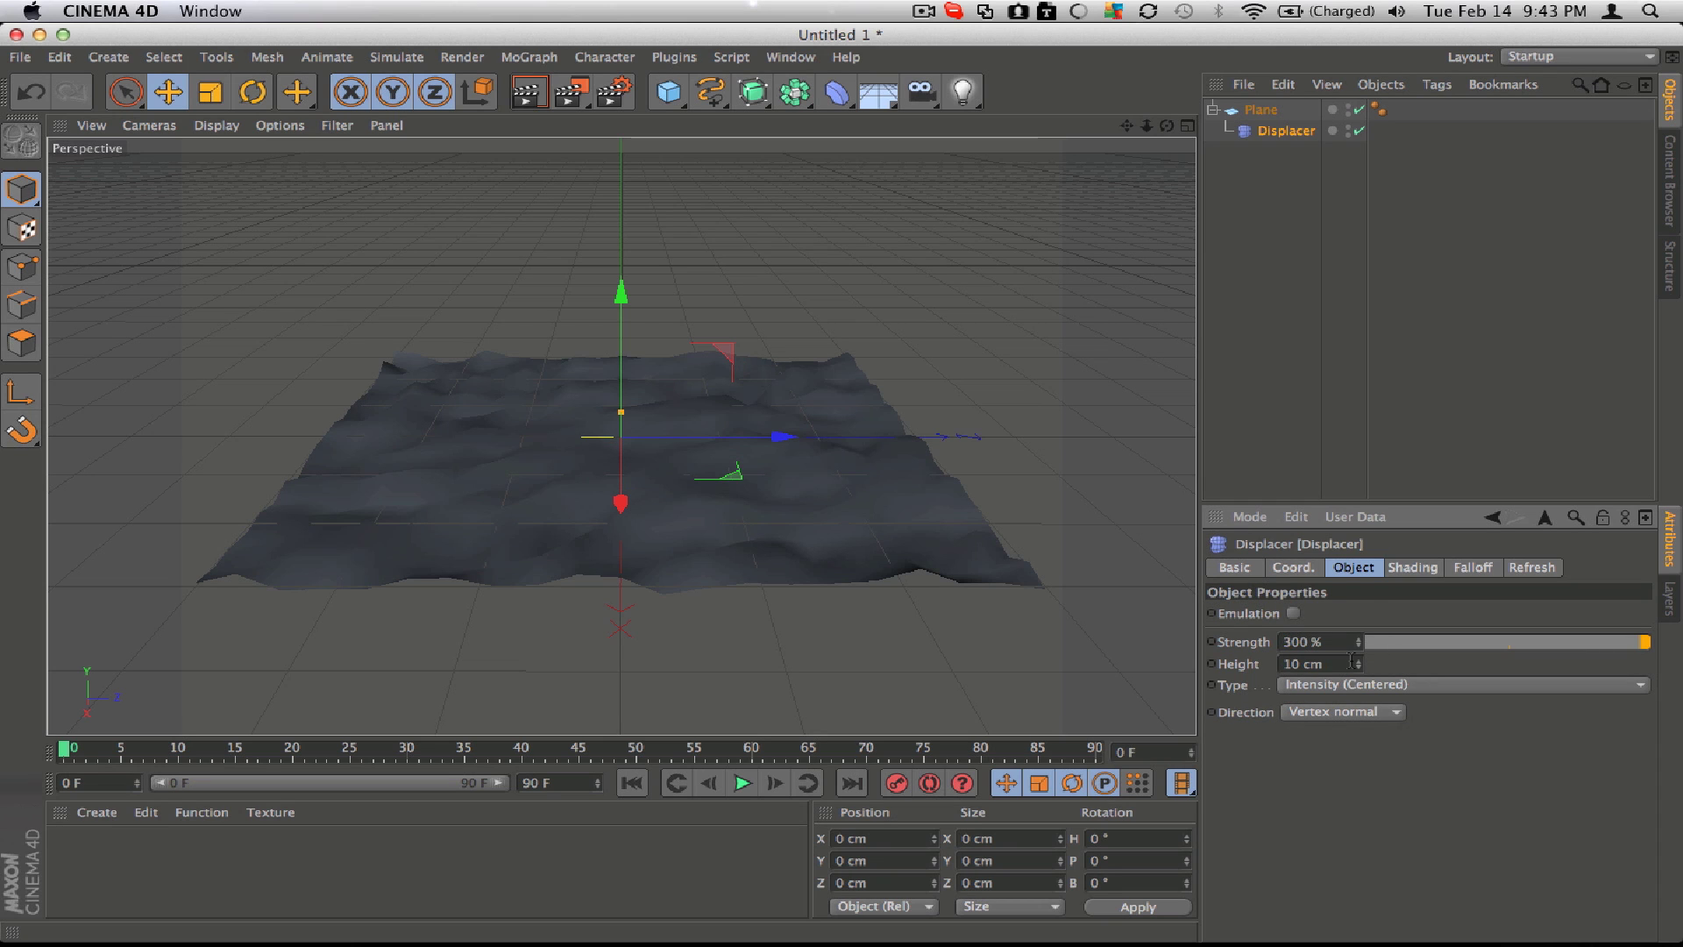
key("BackSpace")
type("4")
key("Return")
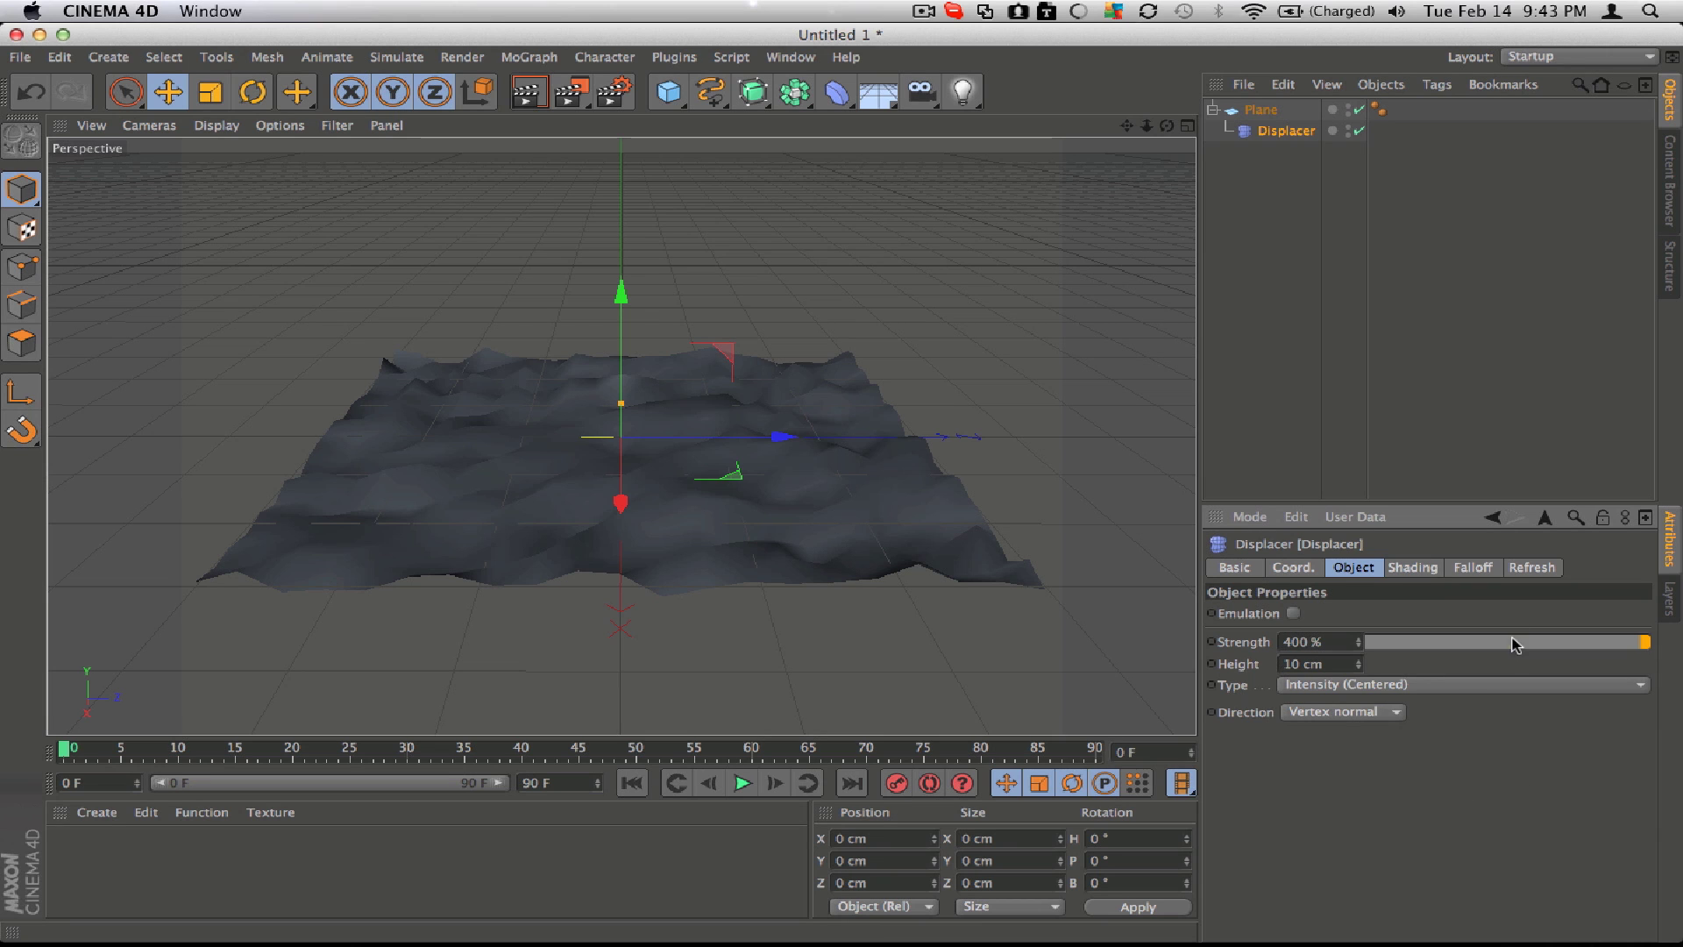
Put the Plane inside a new HyperNURBS to smooth the bumpy surface
left_click(768, 97)
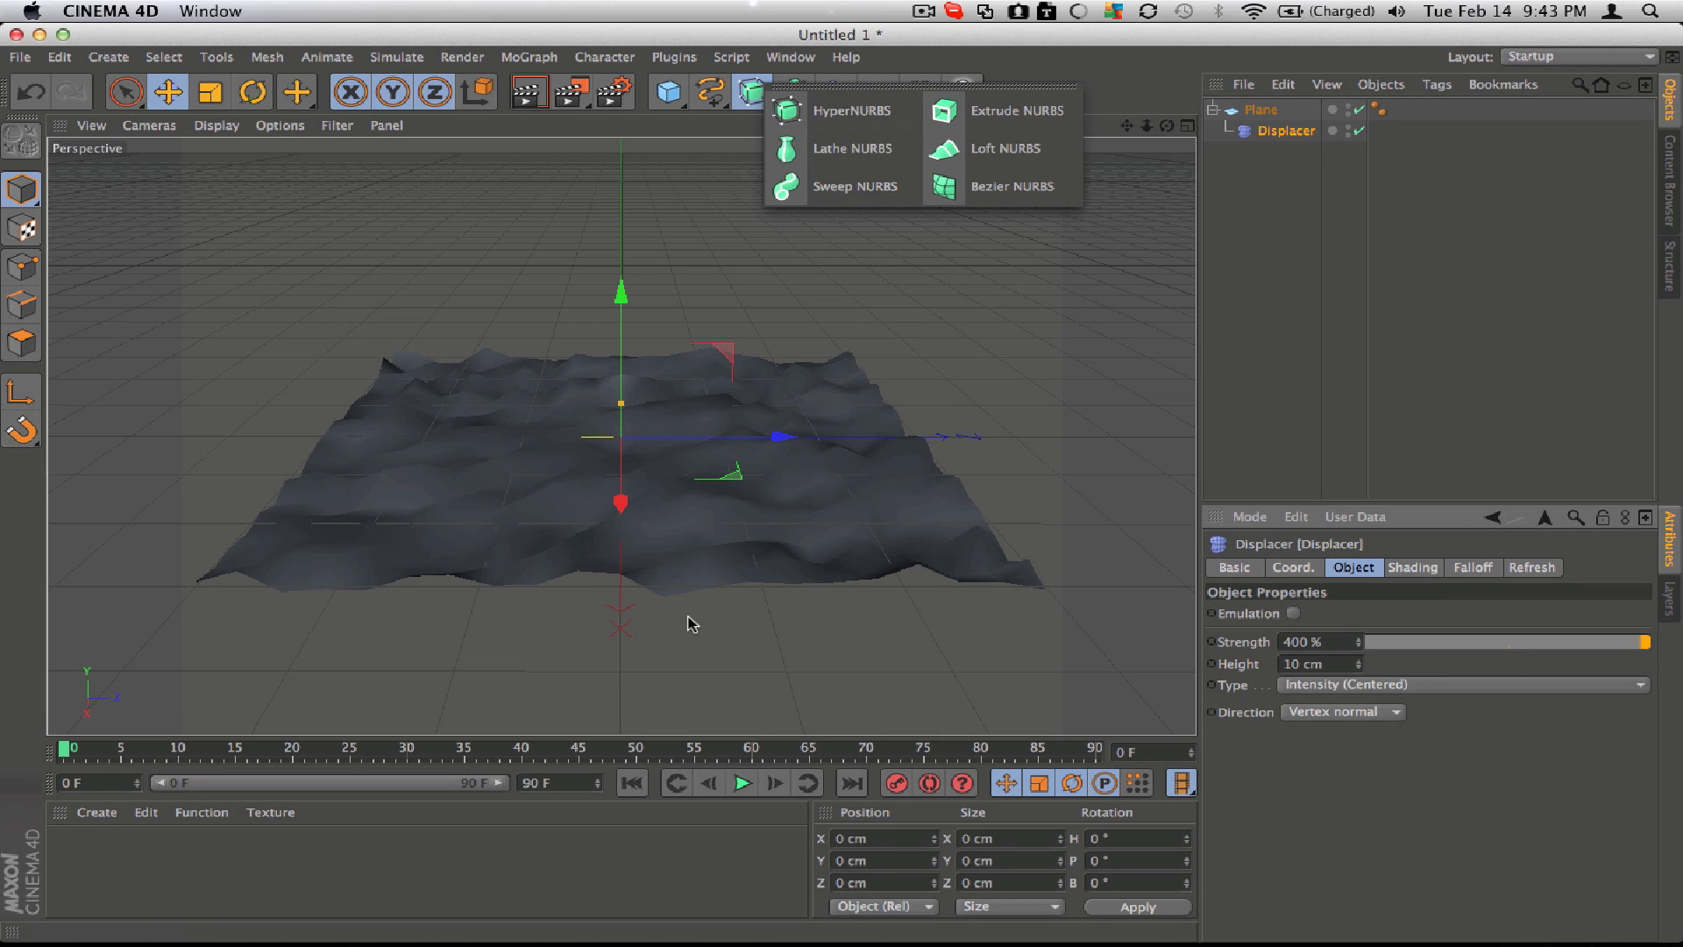
left_click(831, 113)
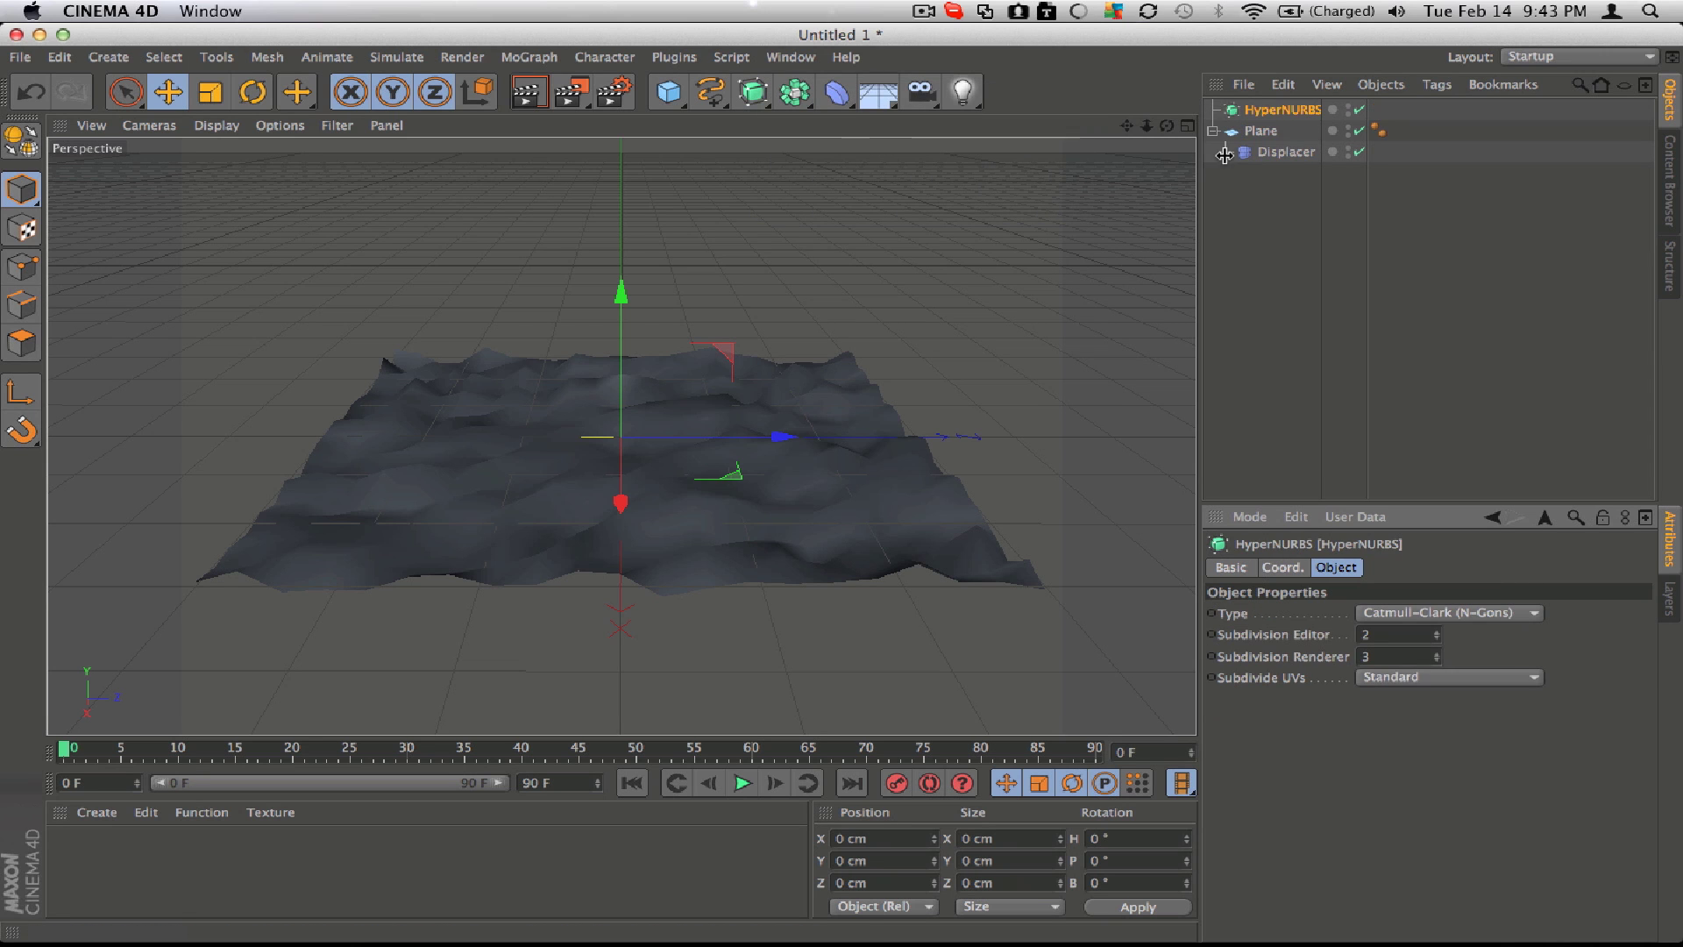
left_click_drag(1272, 132, 1285, 111)
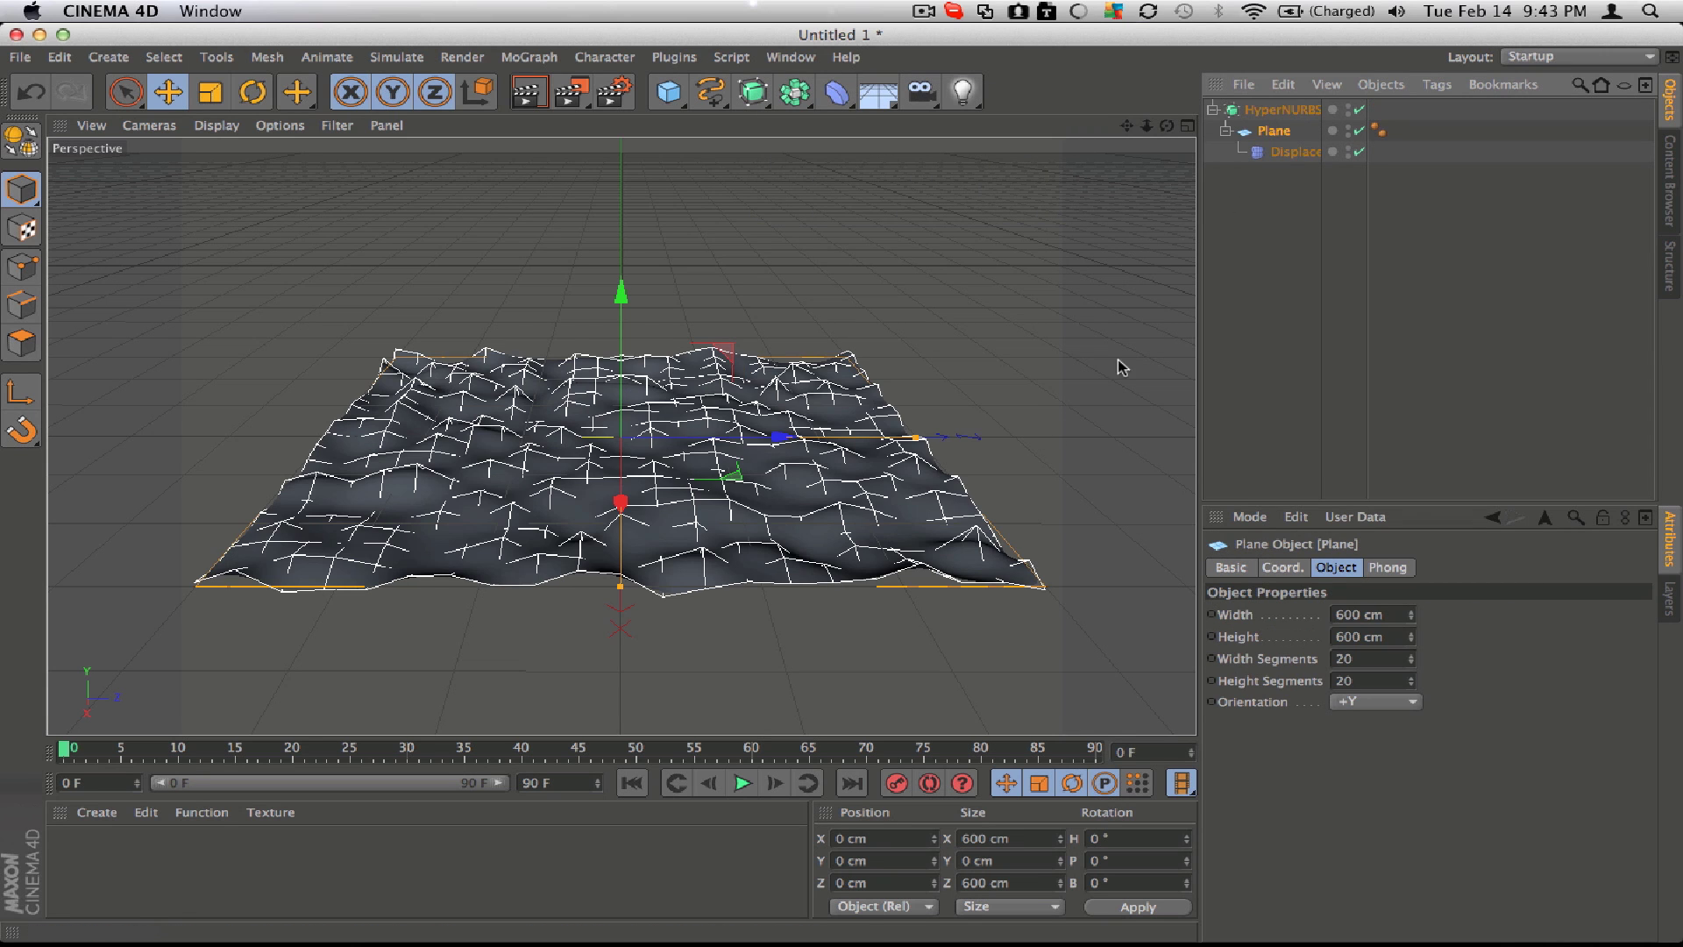
left_click(1024, 394)
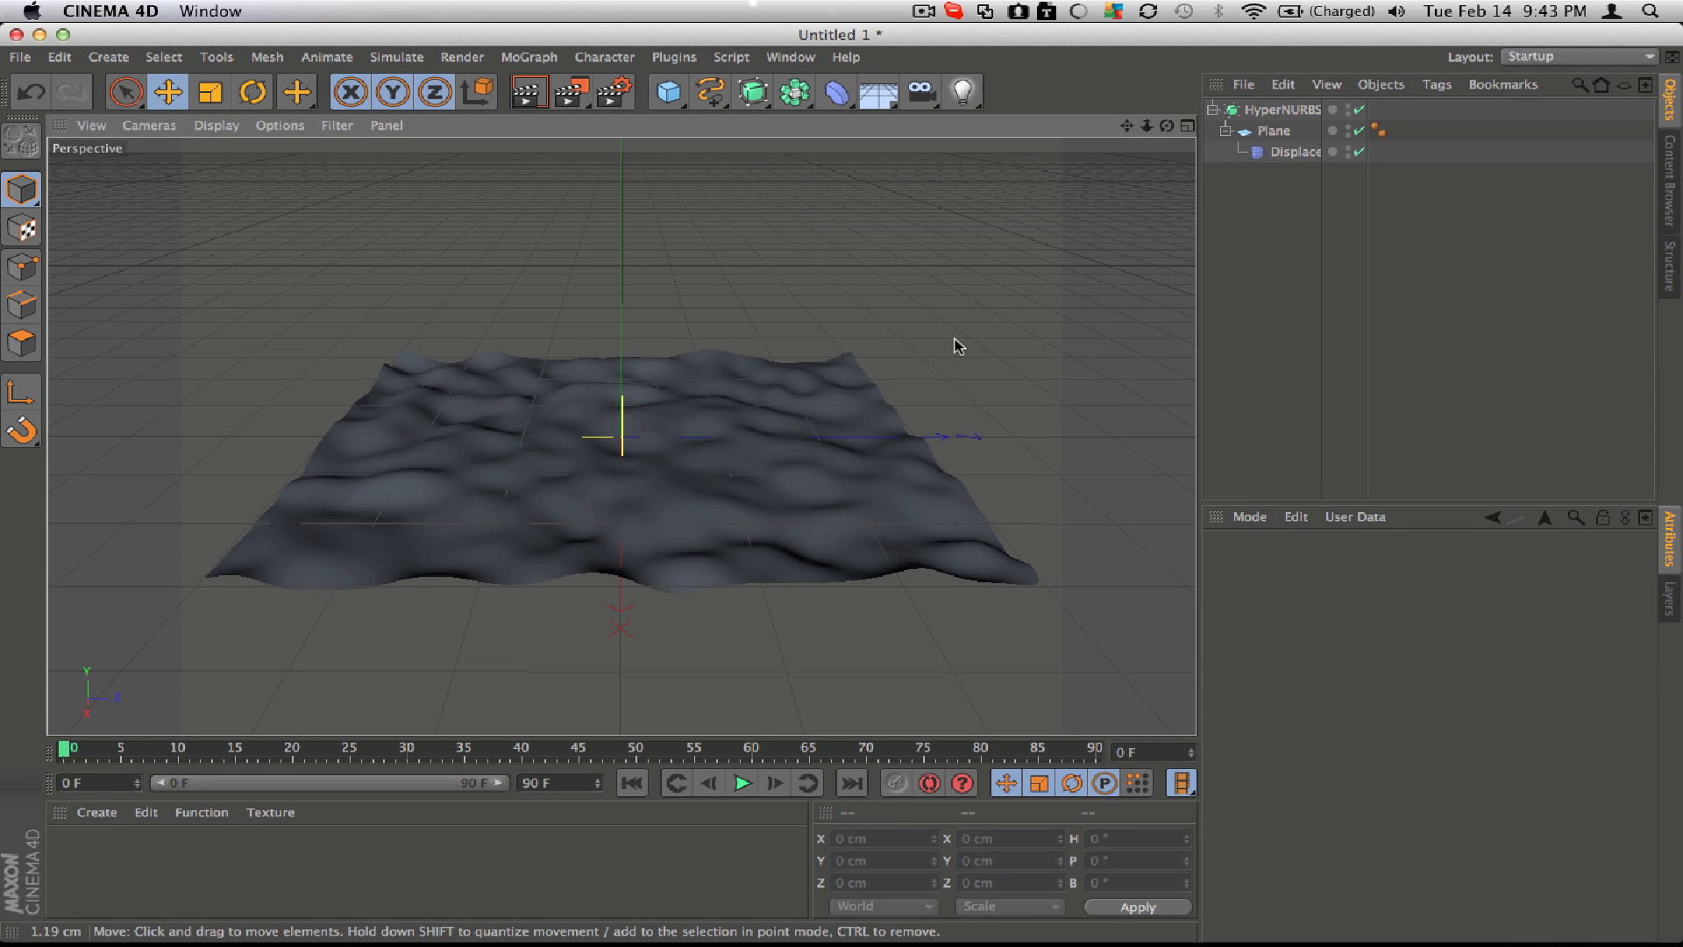
mouse_move(1015, 445)
left_mouse_down("alt")
mouse_move(797, 329)
mouse_move(650, 371)
mouse_move(1000, 514)
mouse_move(1028, 552)
mouse_move(1028, 474)
left_mouse_up("alt")
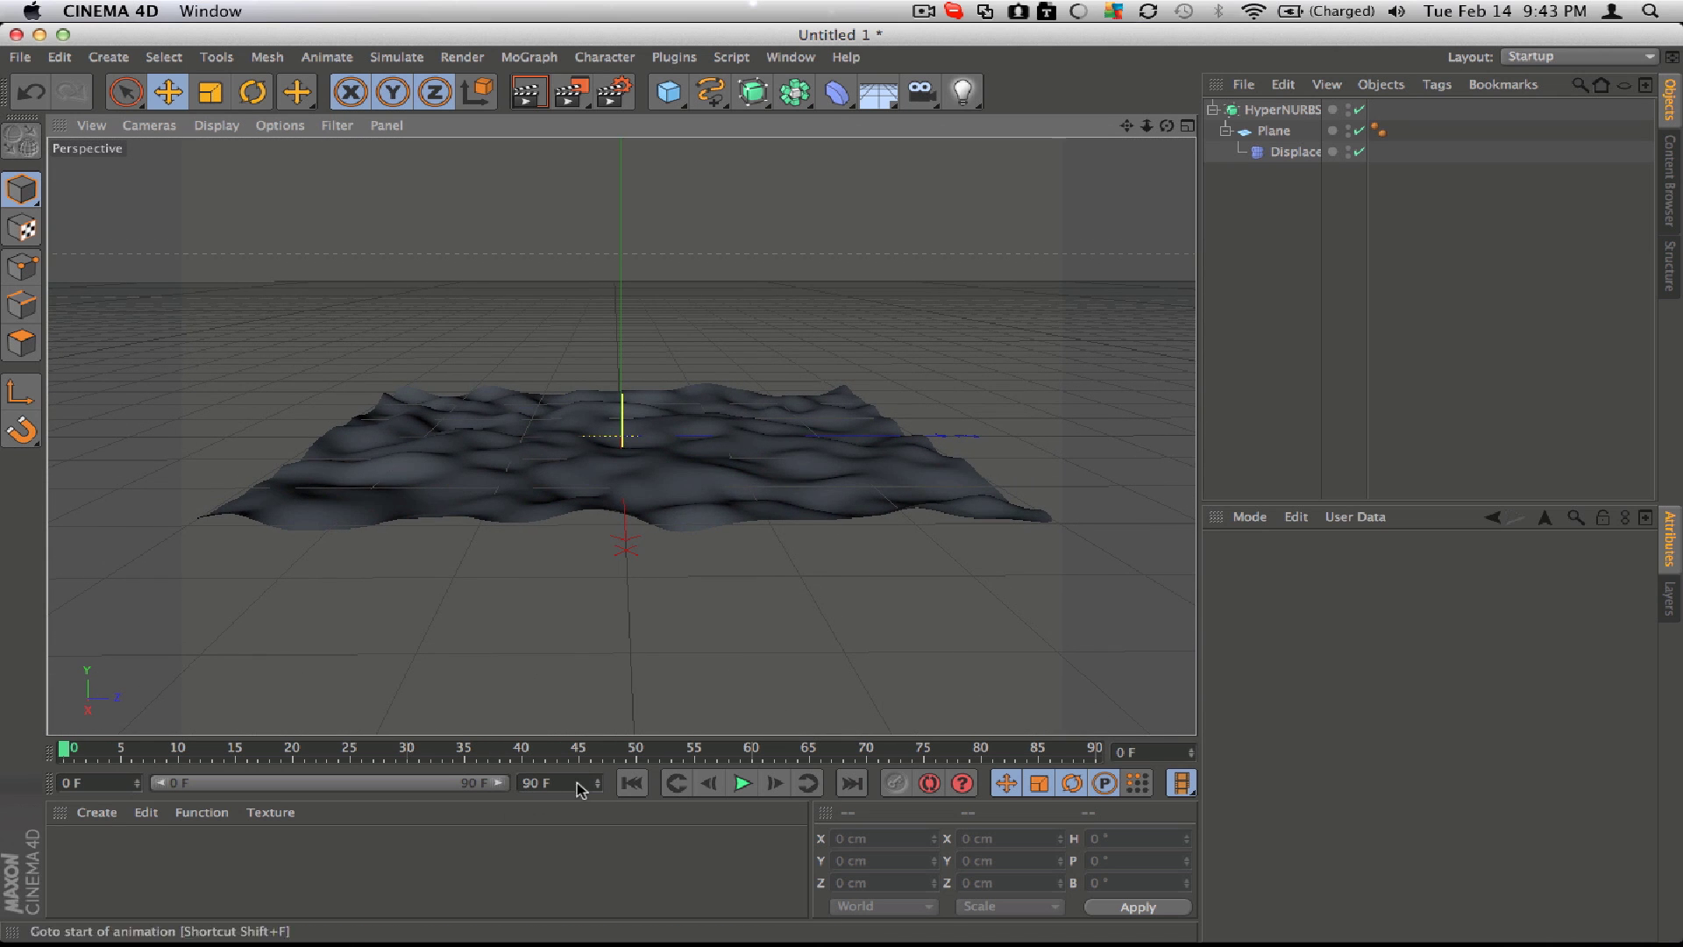
Set the animation end frame to 100 F
left_click(531, 785)
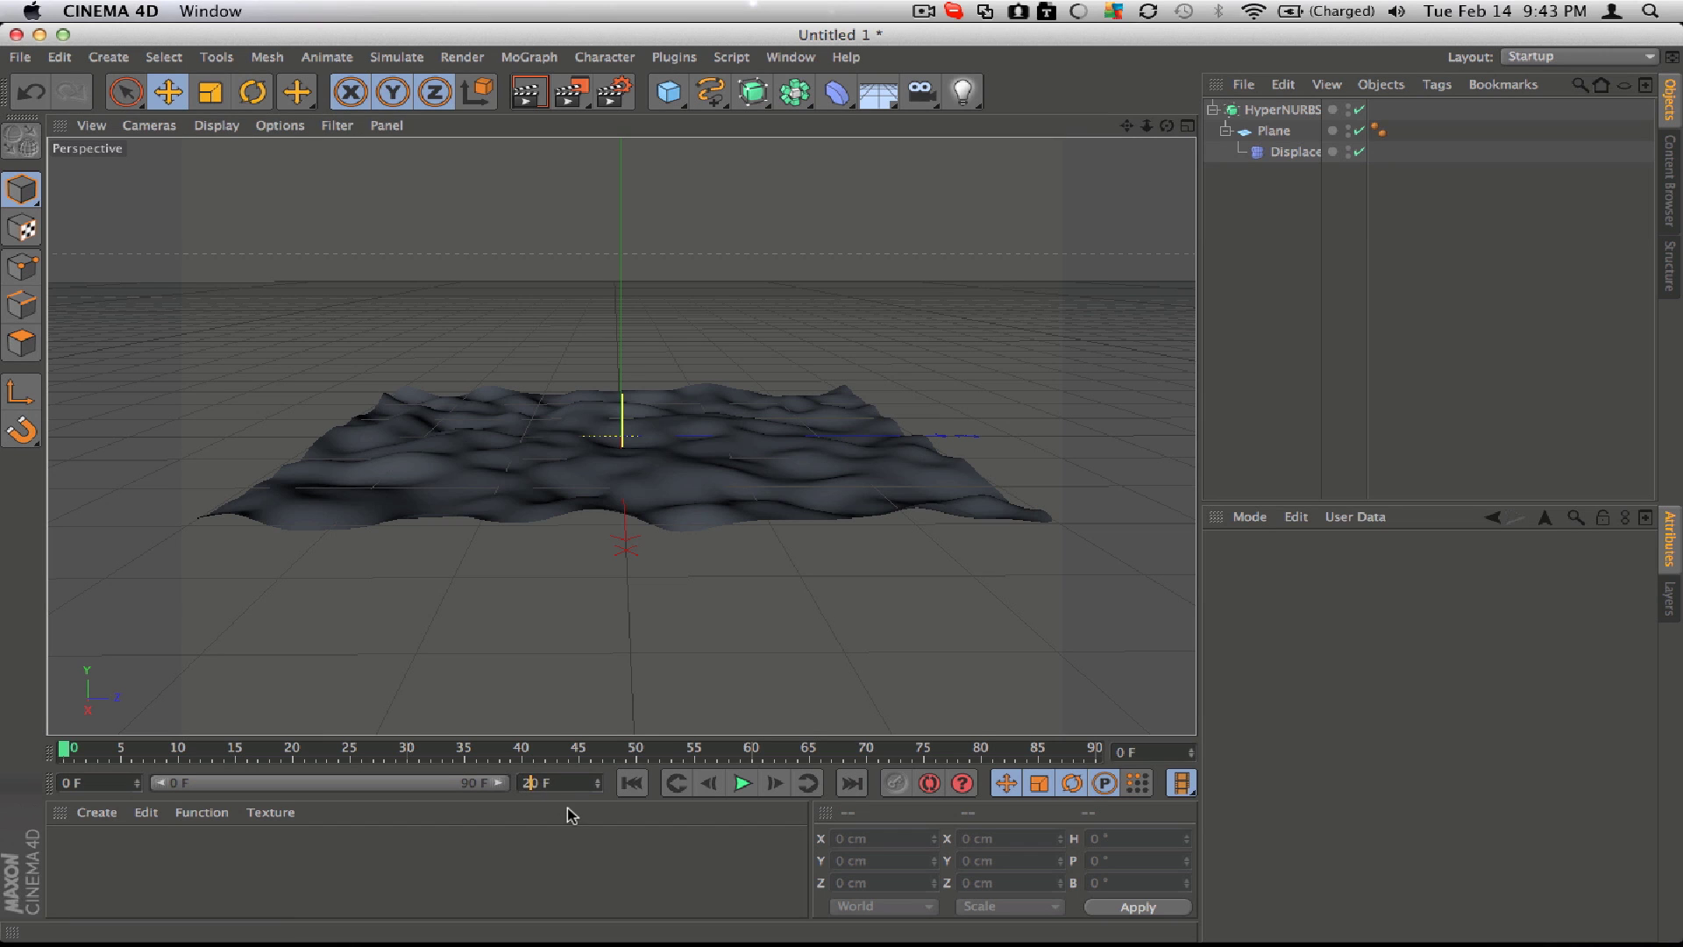
key("Return")
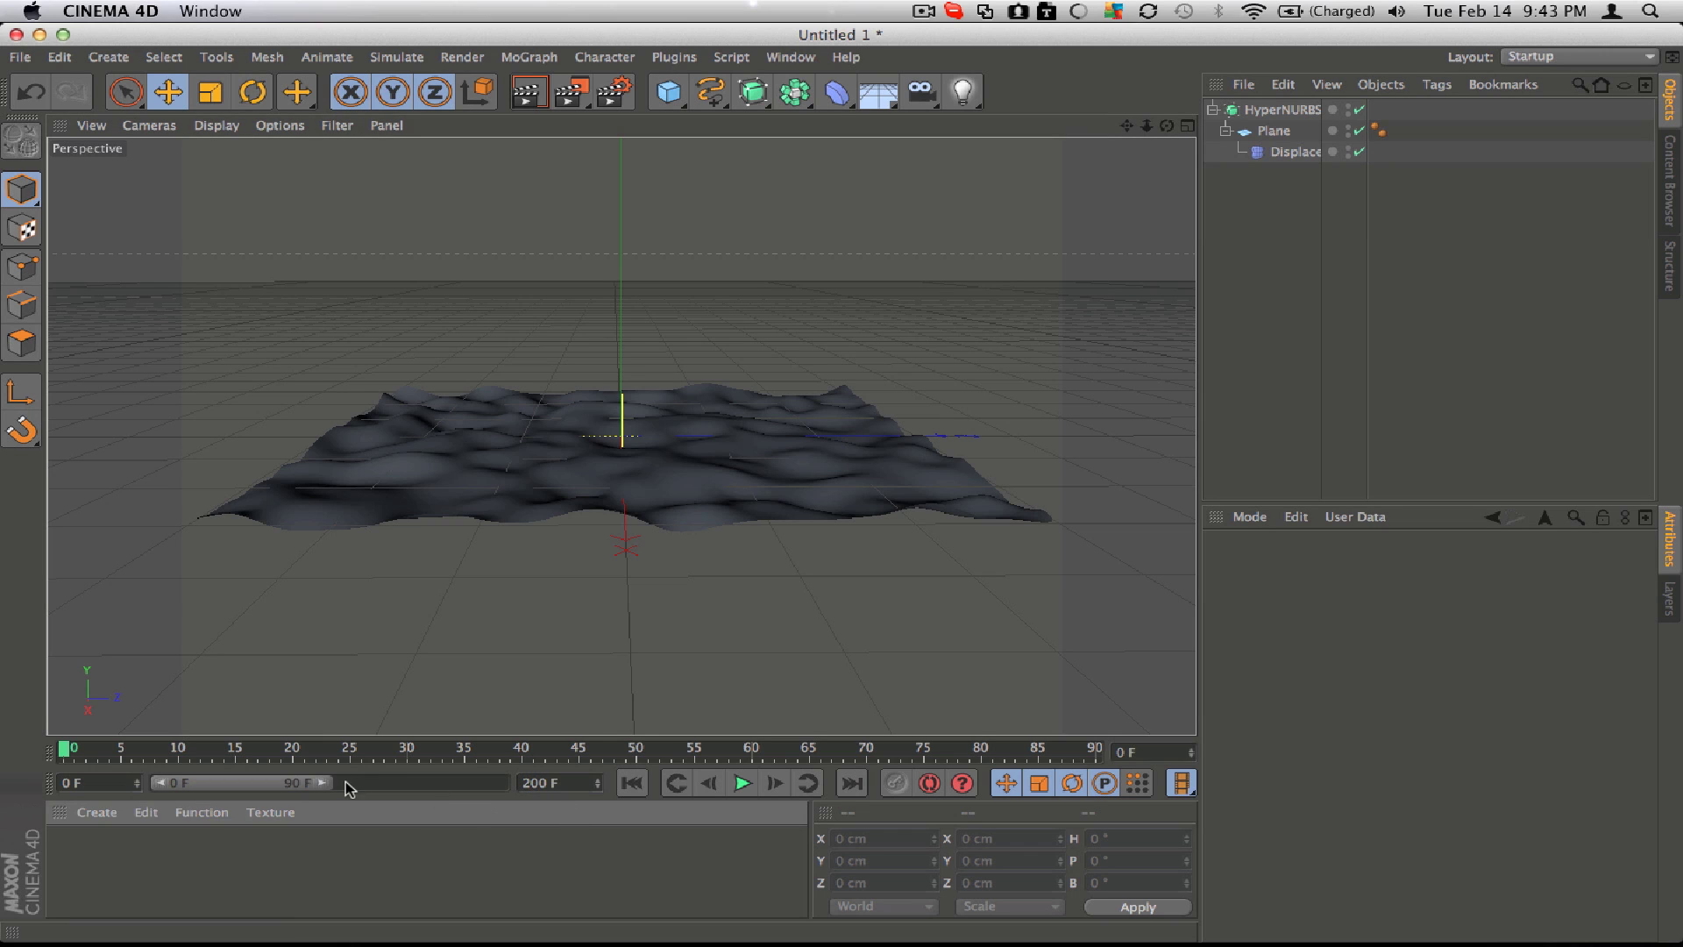
left_click_drag(325, 783, 608, 791)
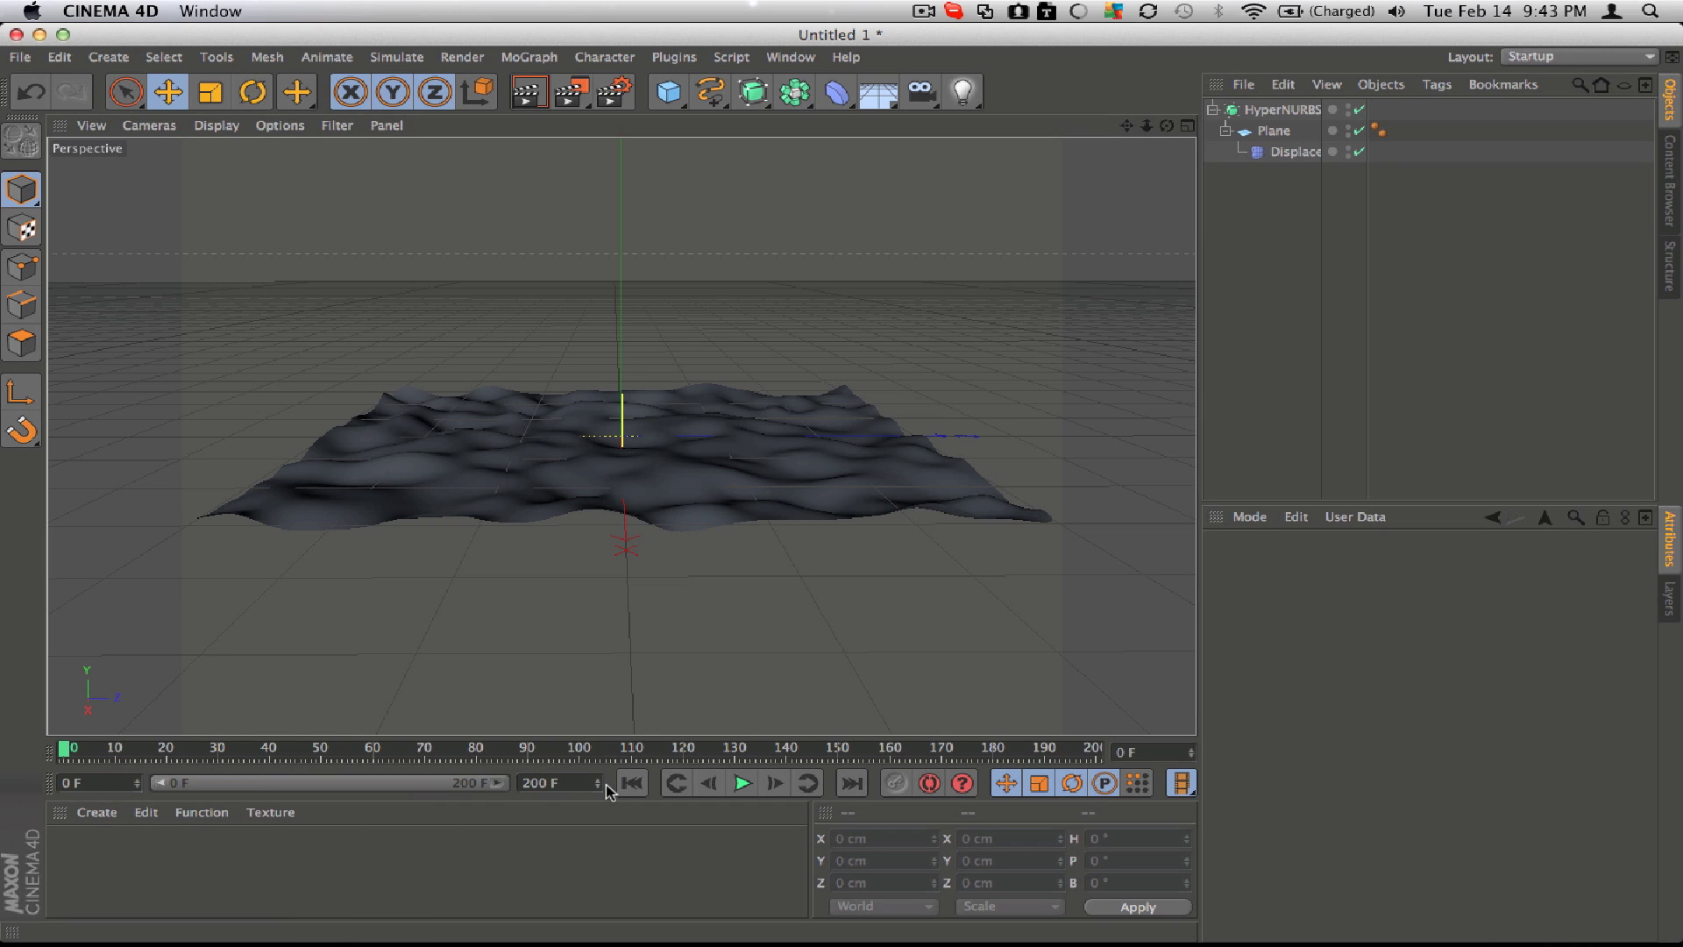
left_click(534, 785)
key("BackSpace")
type("1")
key("Return")
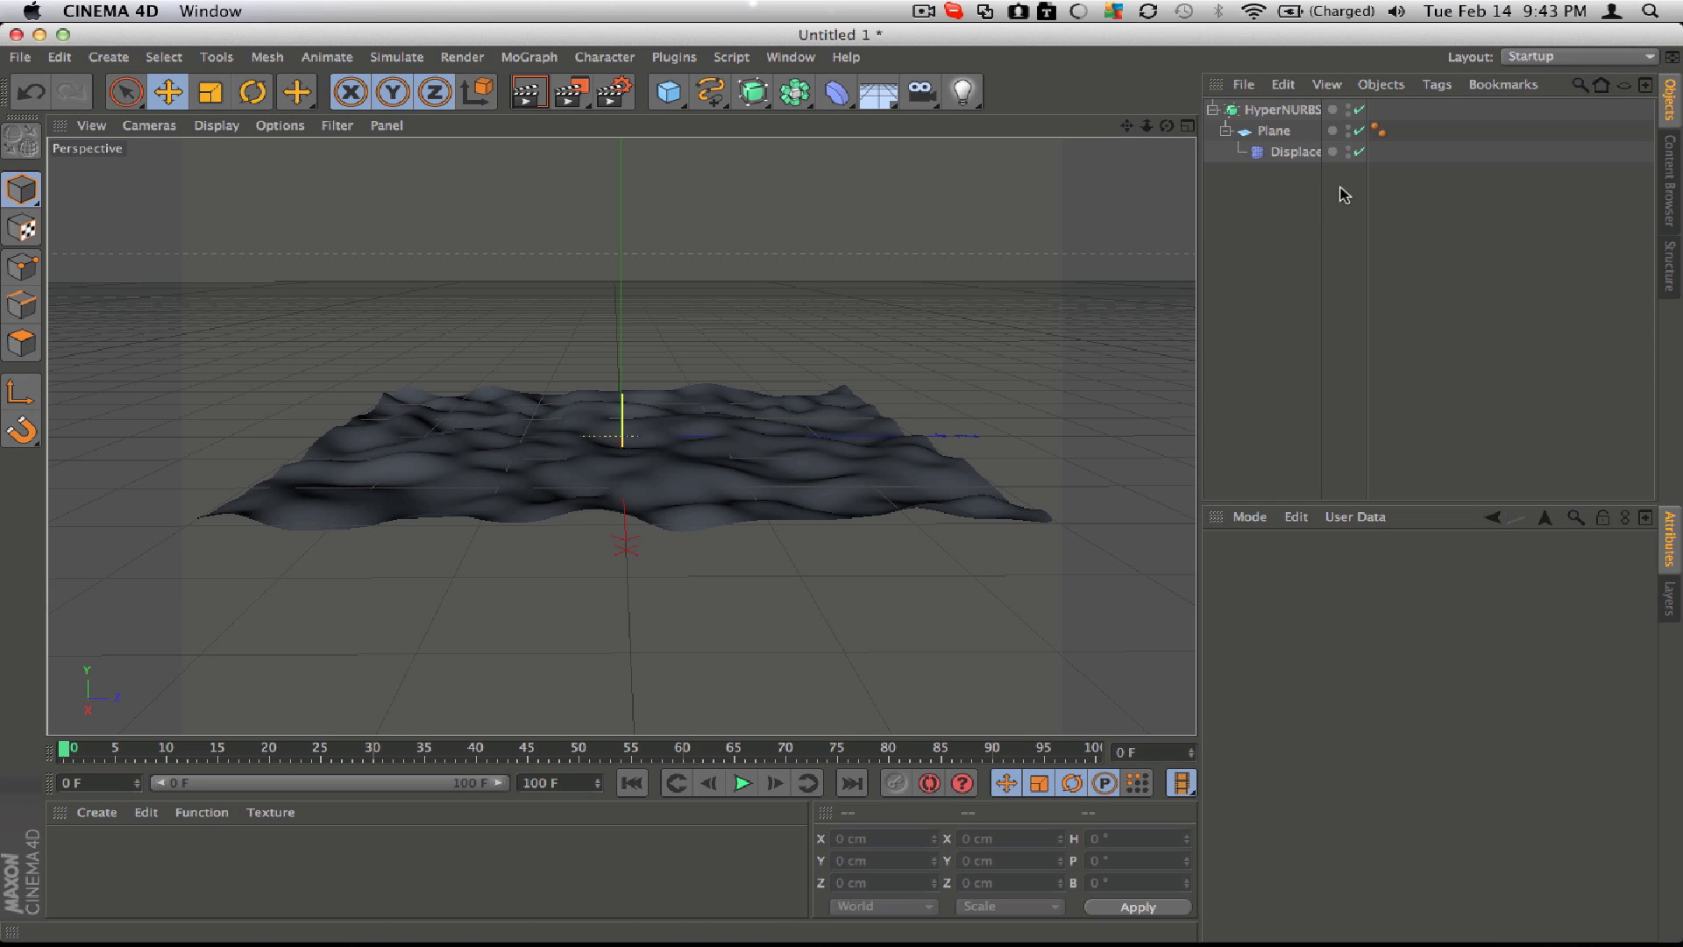
Expand the Displacer's Noise shader settings and set Global Scale to 400 %
left_click(1295, 153)
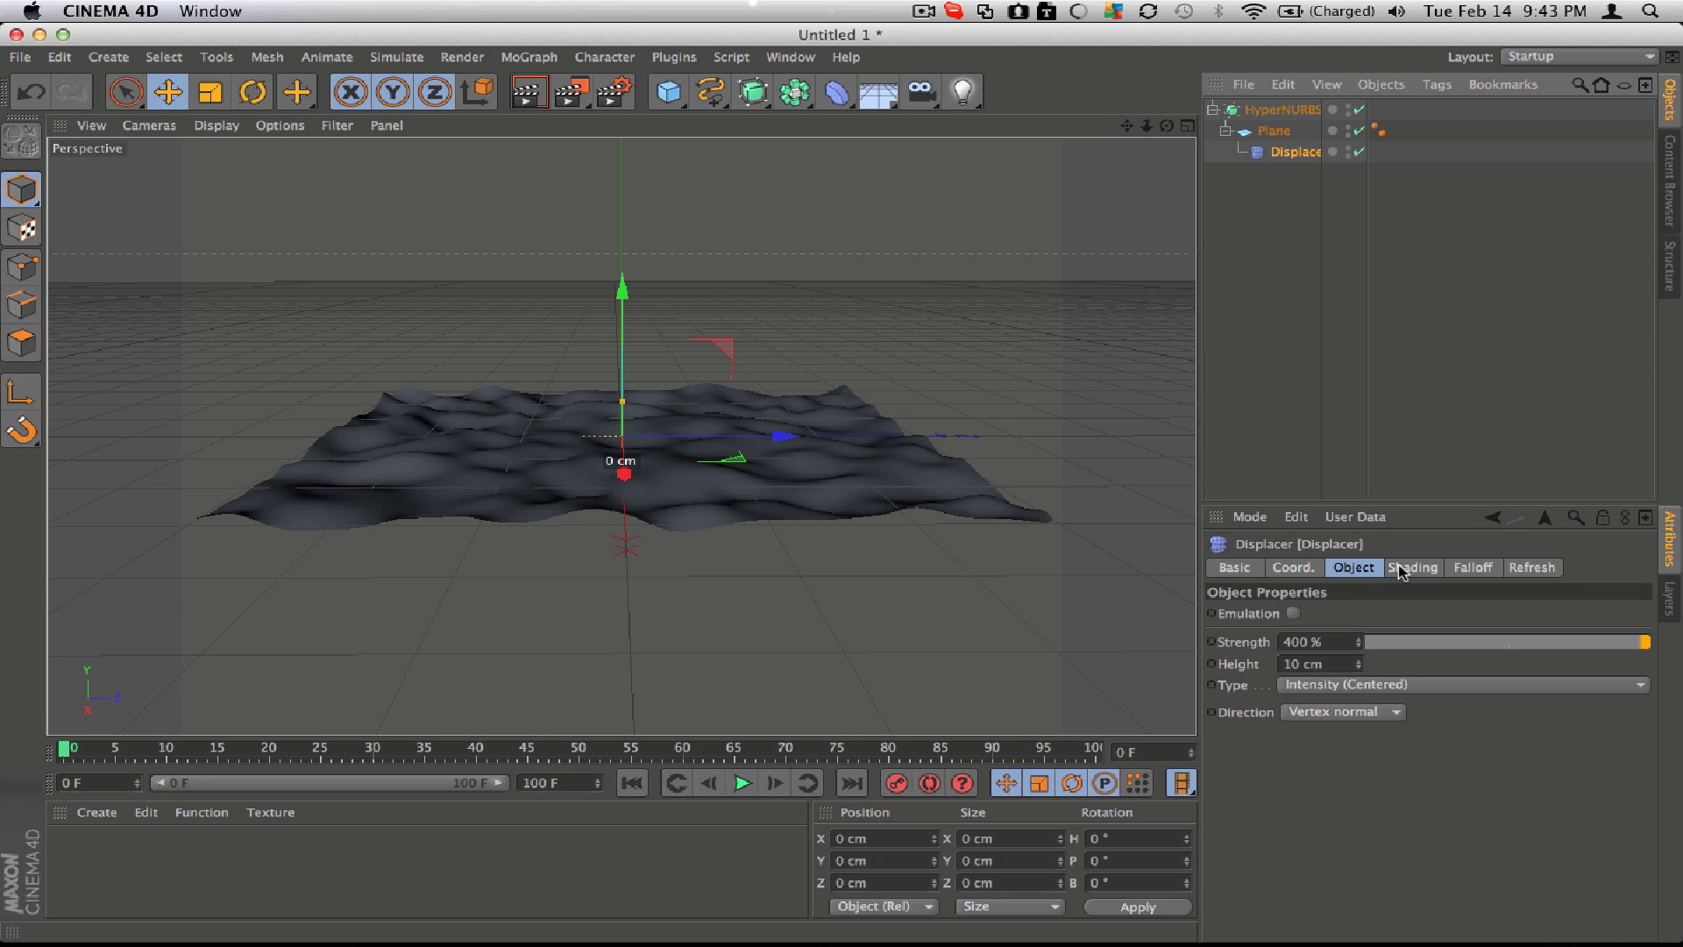
left_click(1409, 567)
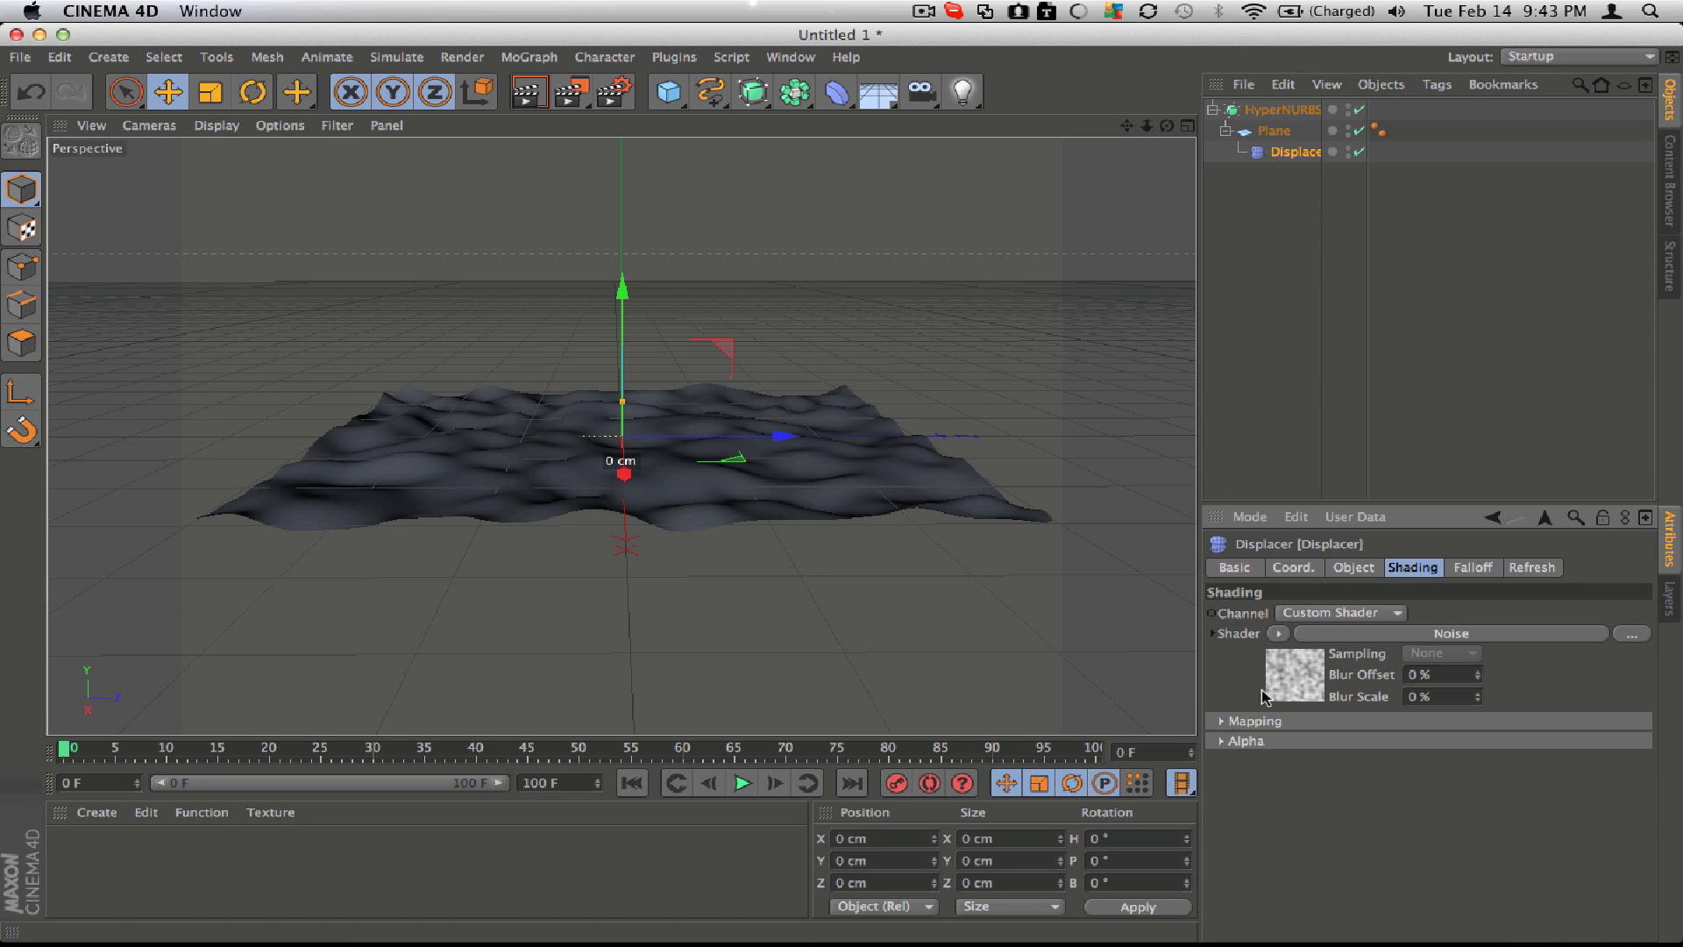
left_click(1213, 637)
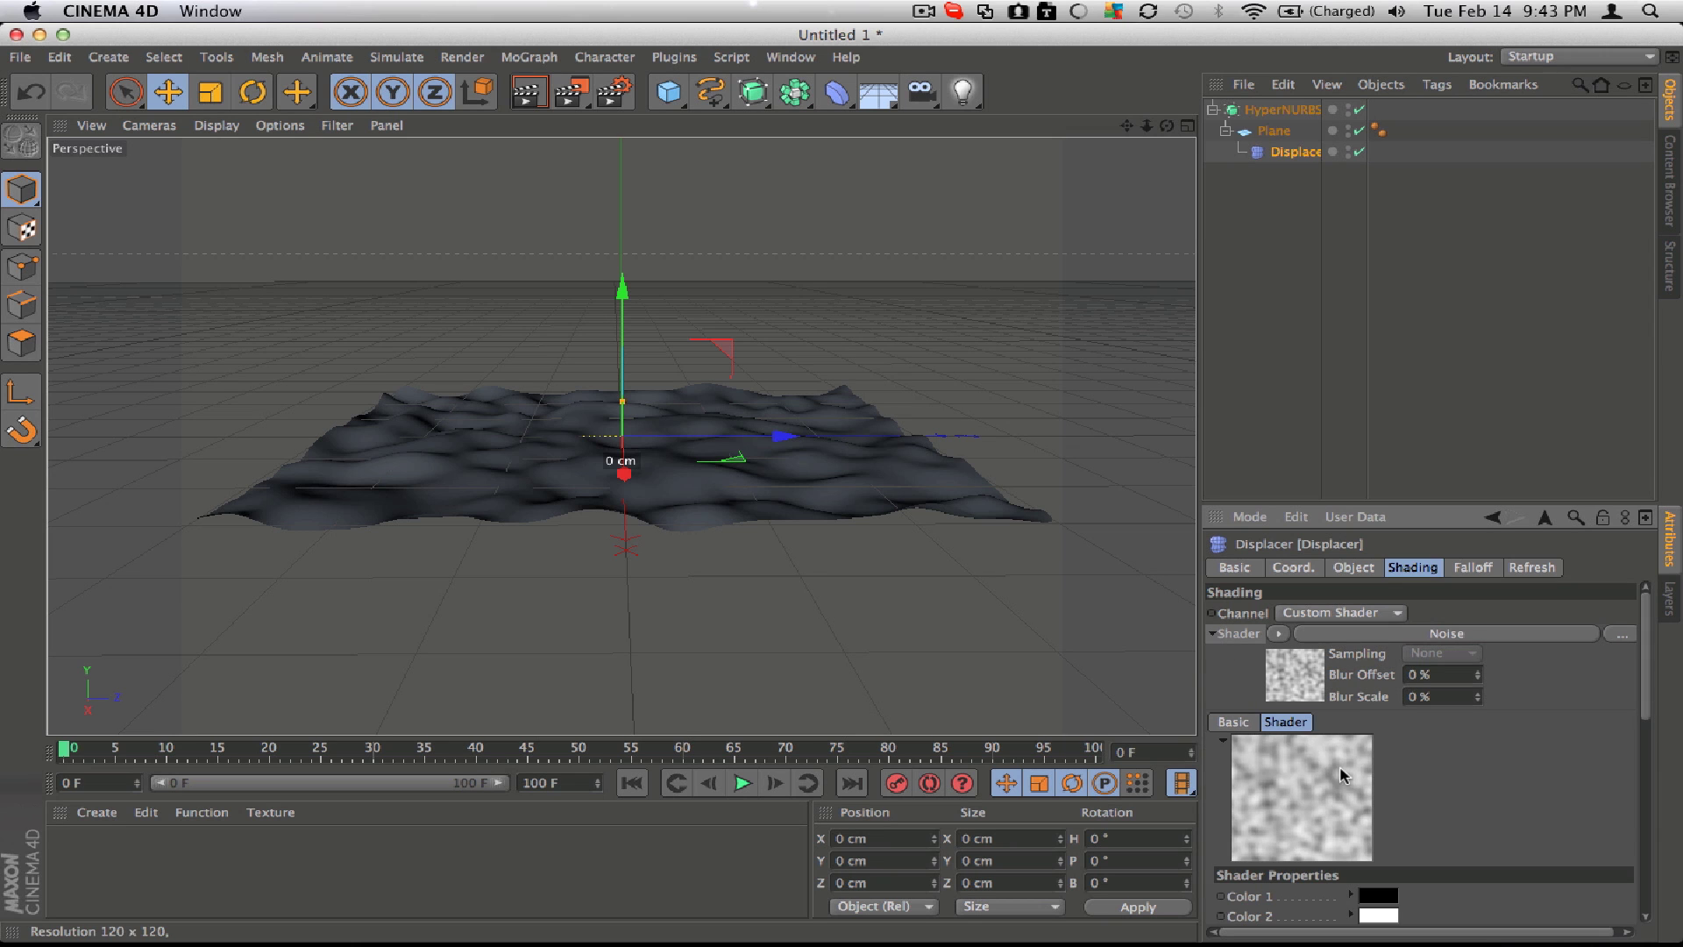
scroll(1645, 681, "down", 1)
scroll(1645, 681, "down", 5)
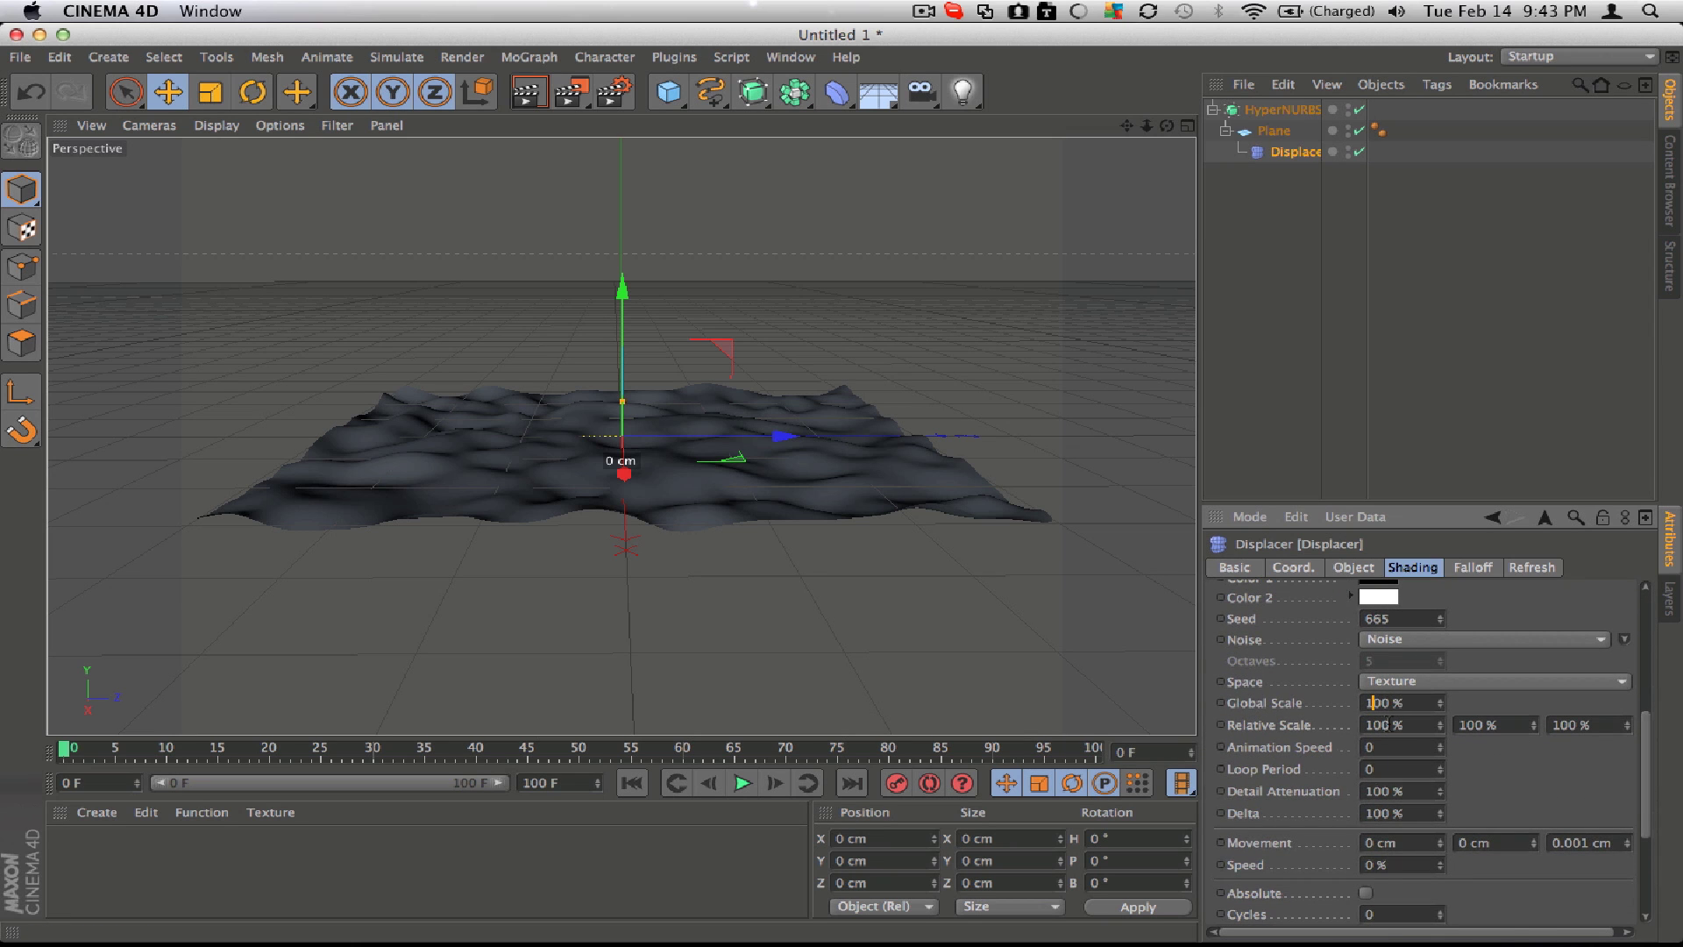
key("BackSpace")
type("2")
key("Return")
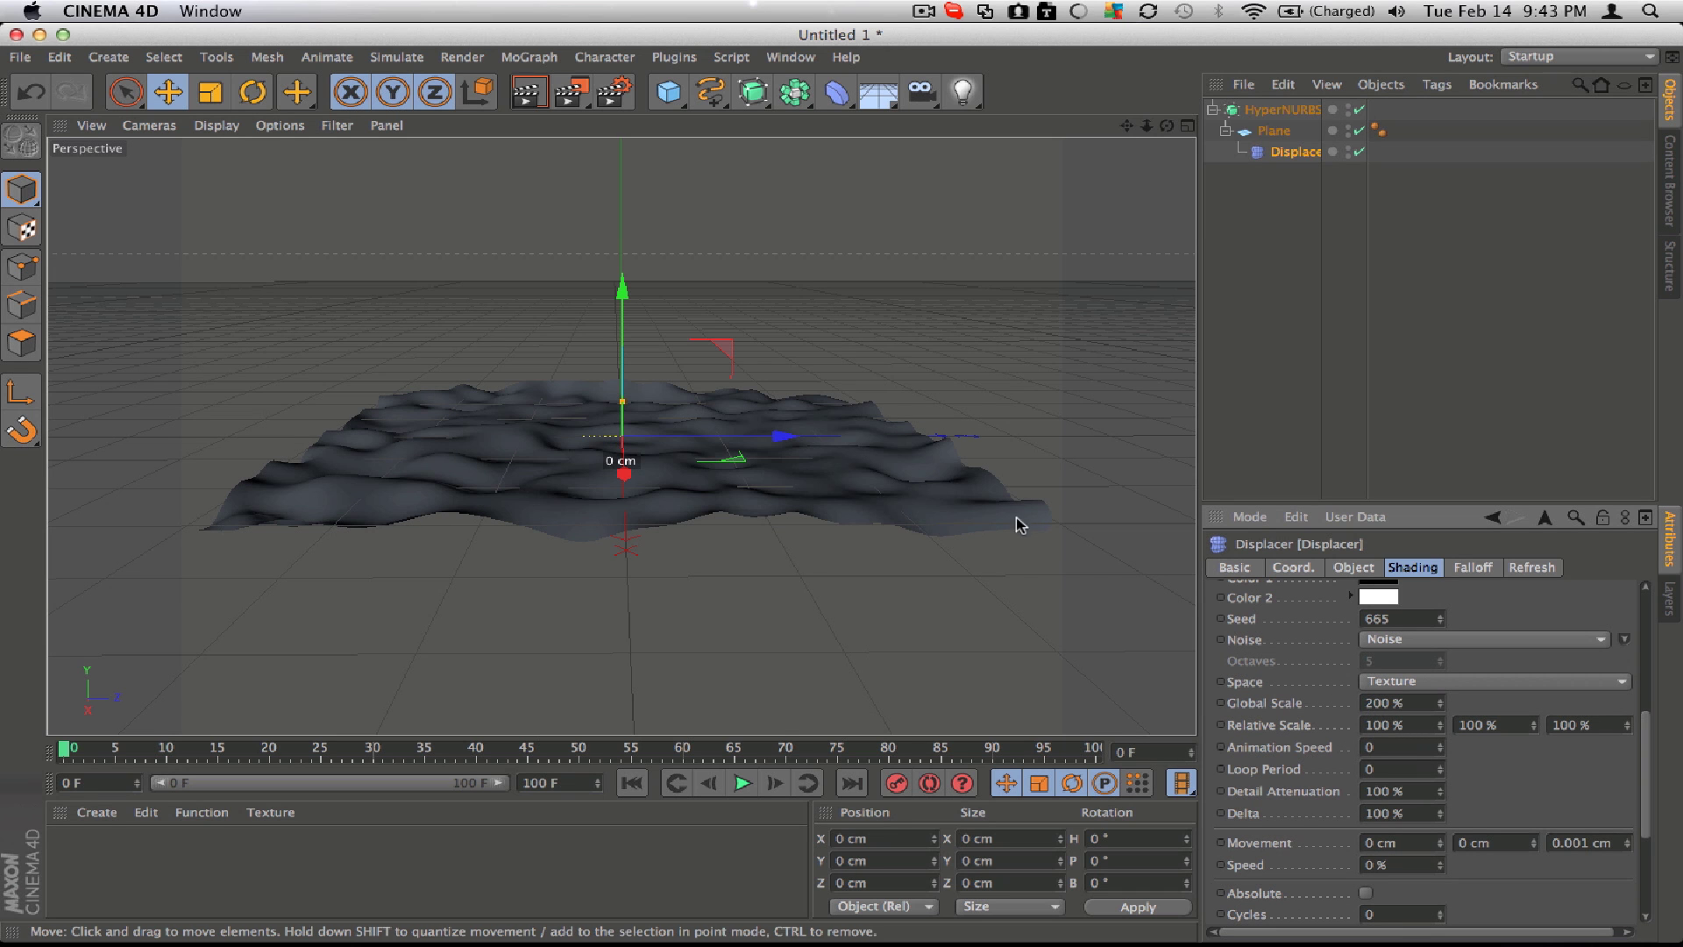
left_click_drag(902, 319, 868, 355, "alt")
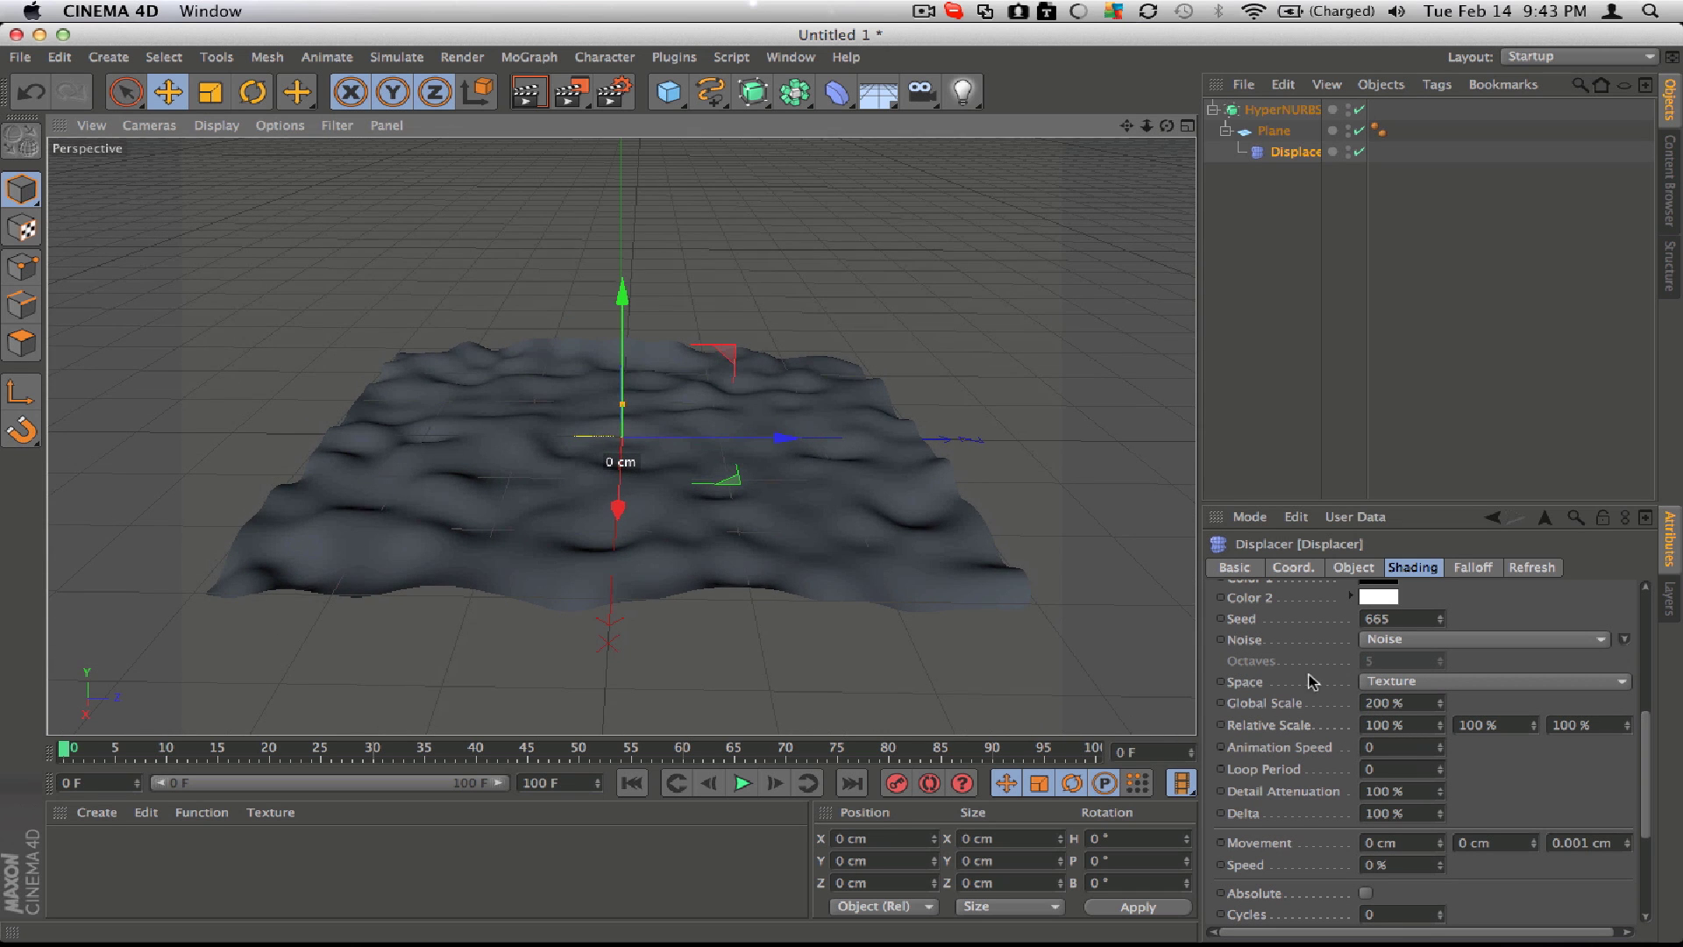
left_click(1375, 702)
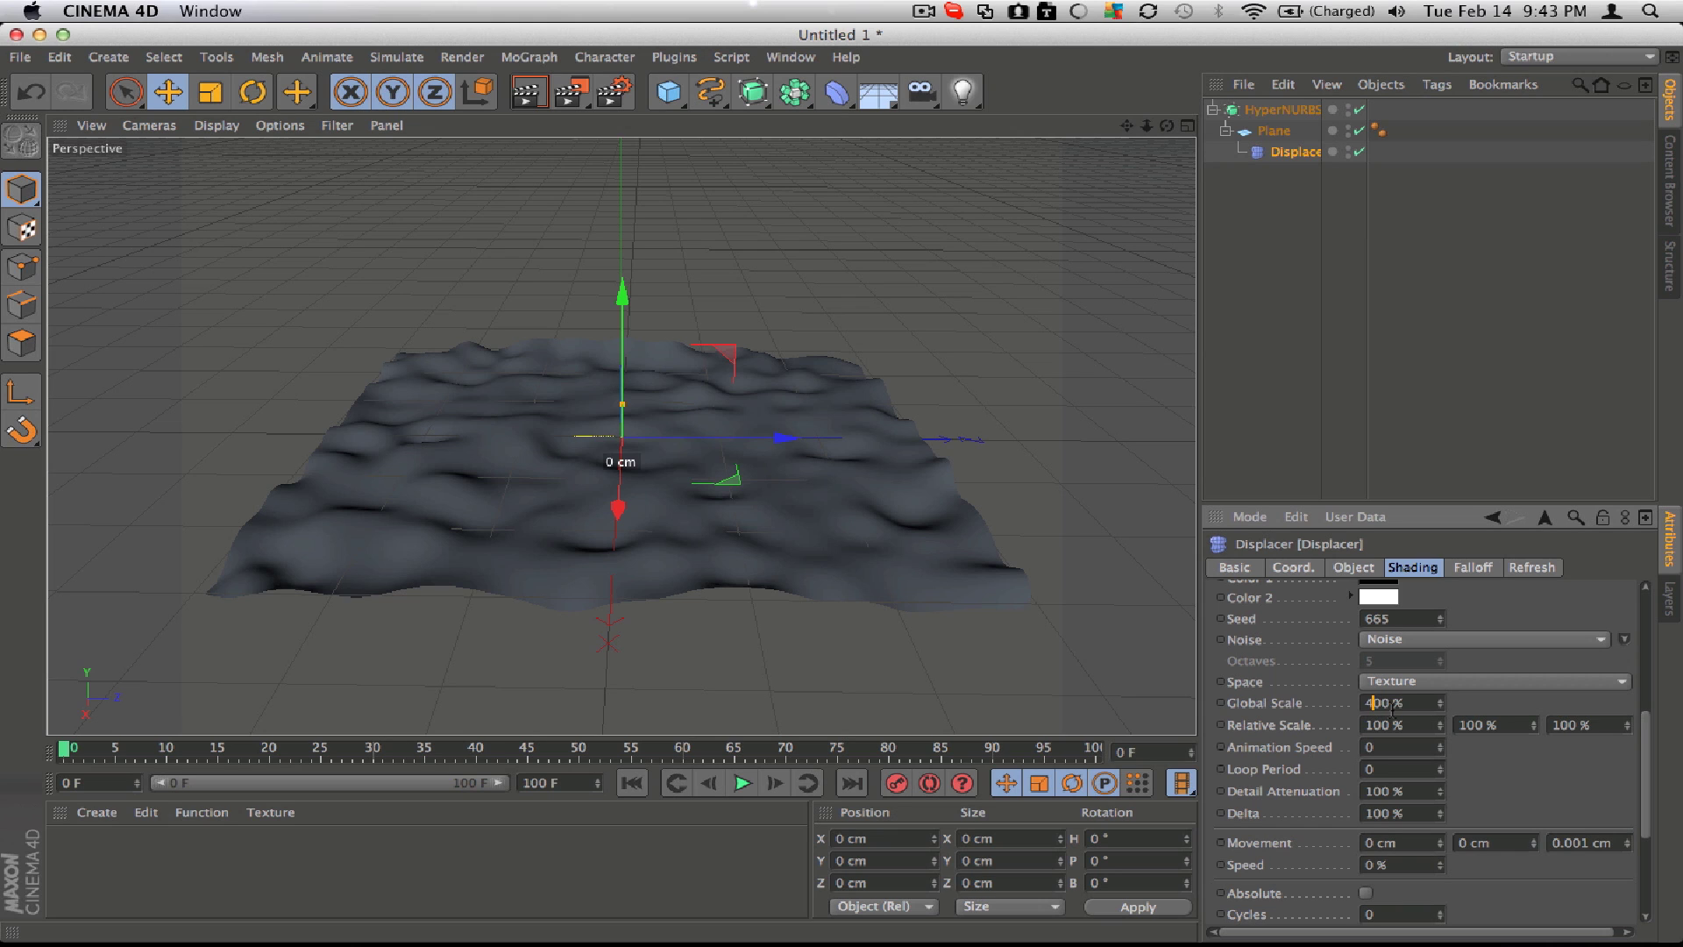
type("4")
key("Return")
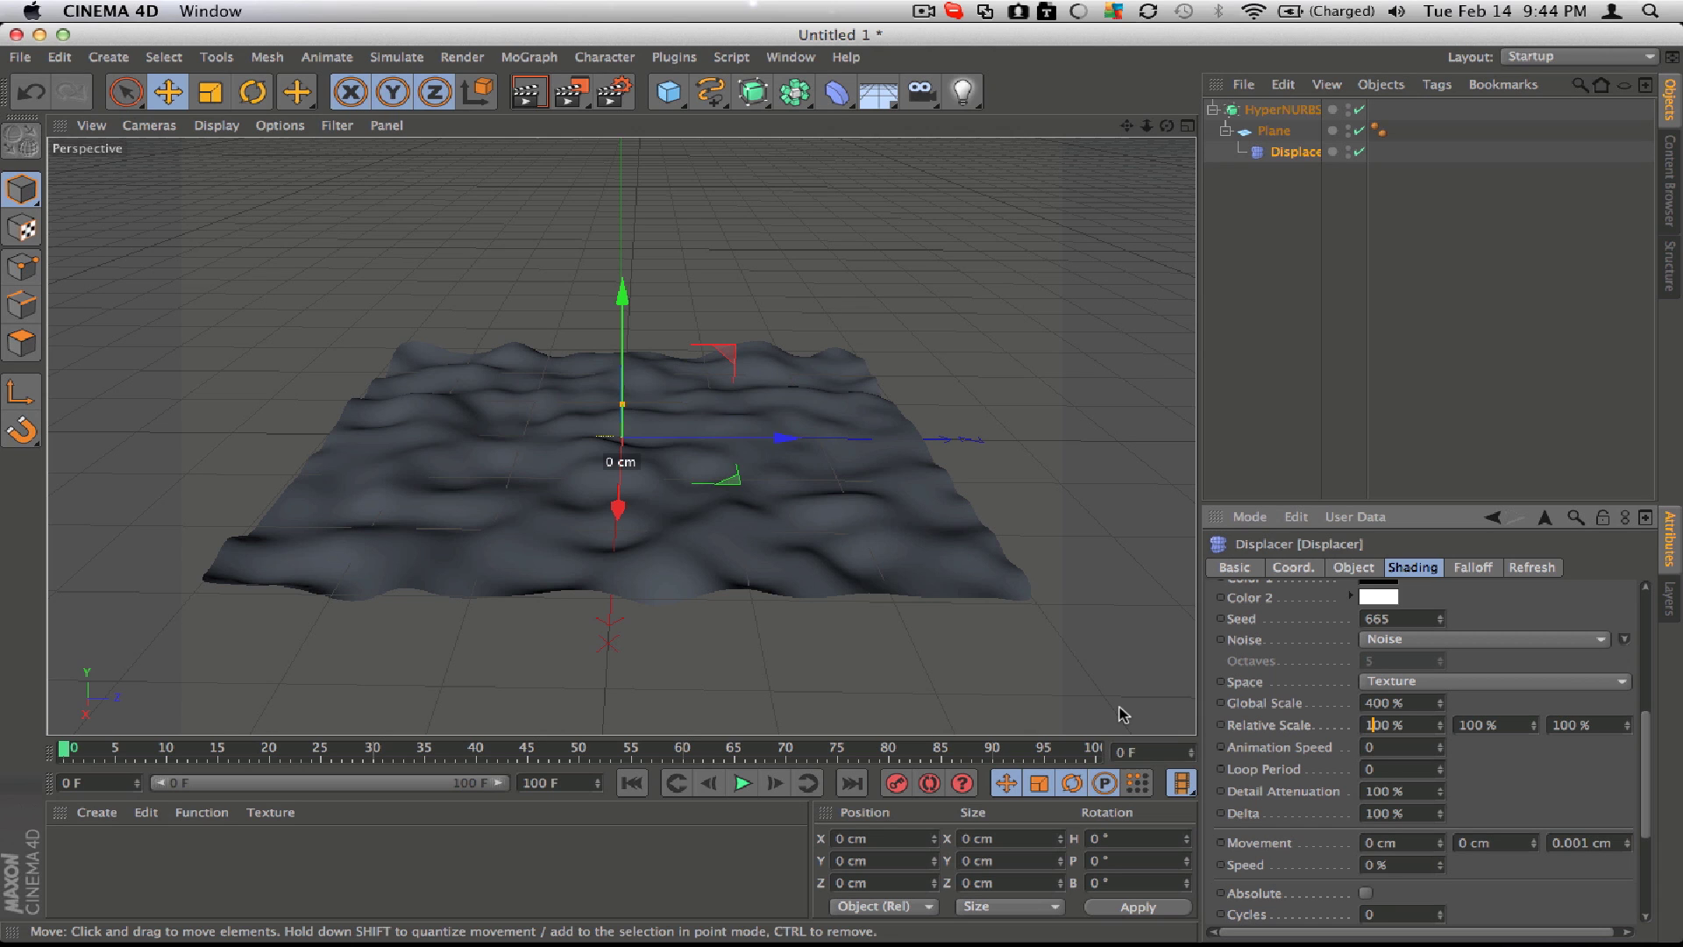
Set the noise Relative Scale to 100 %
type("4")
key("Return")
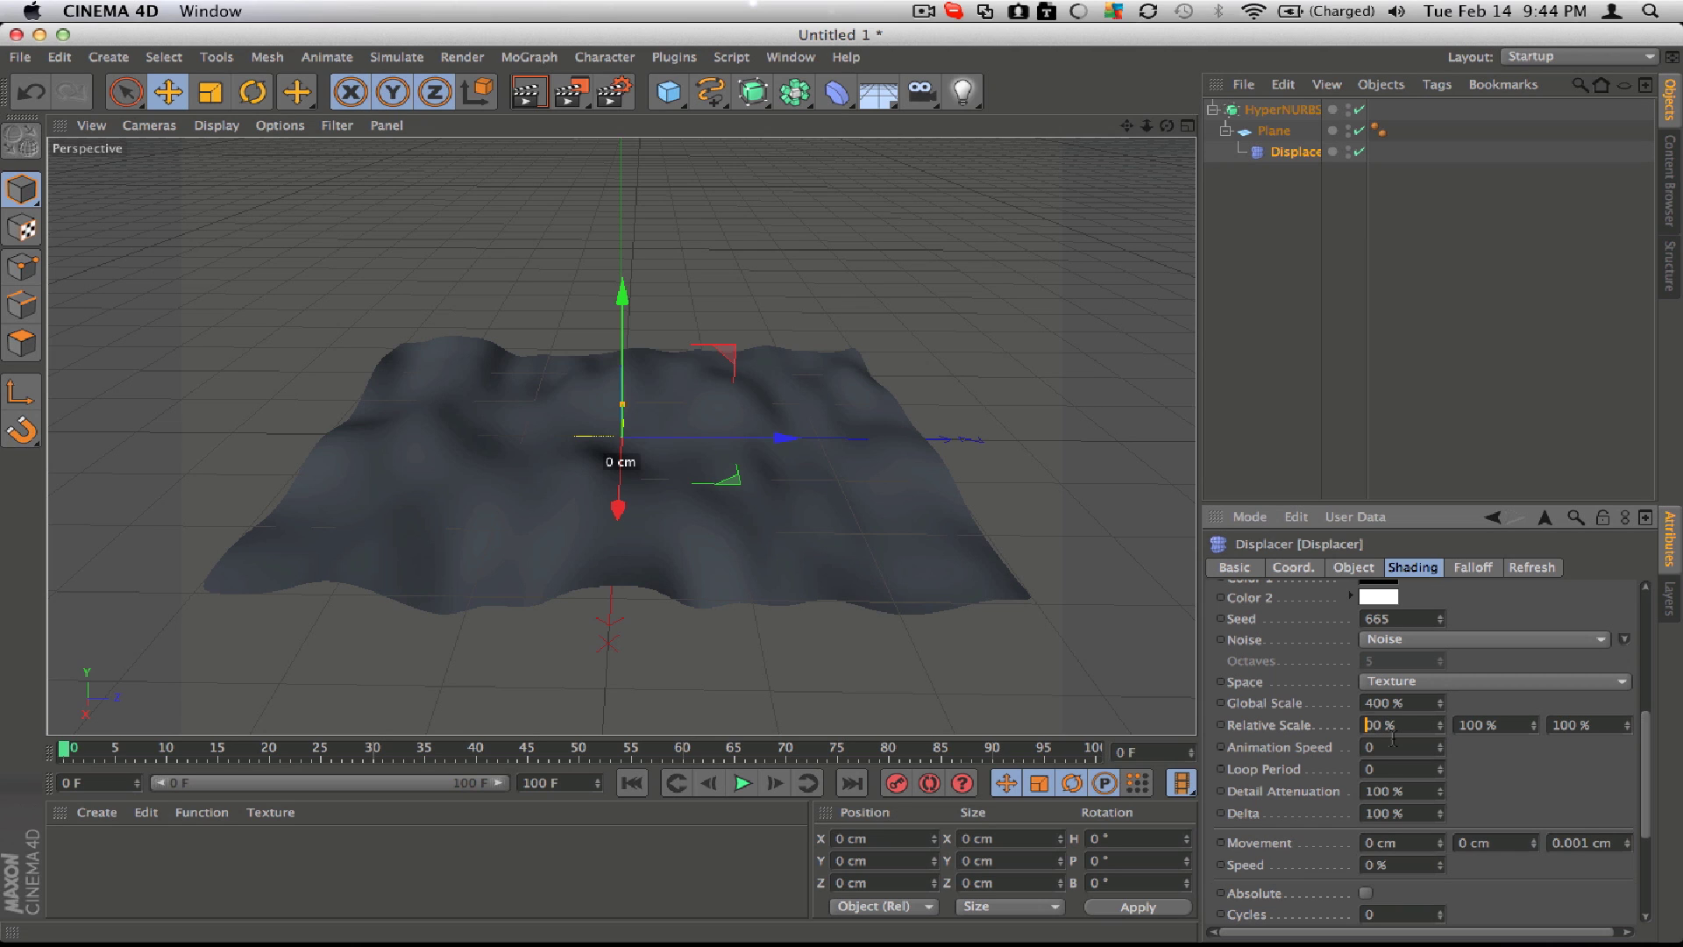
type("2")
key("Return")
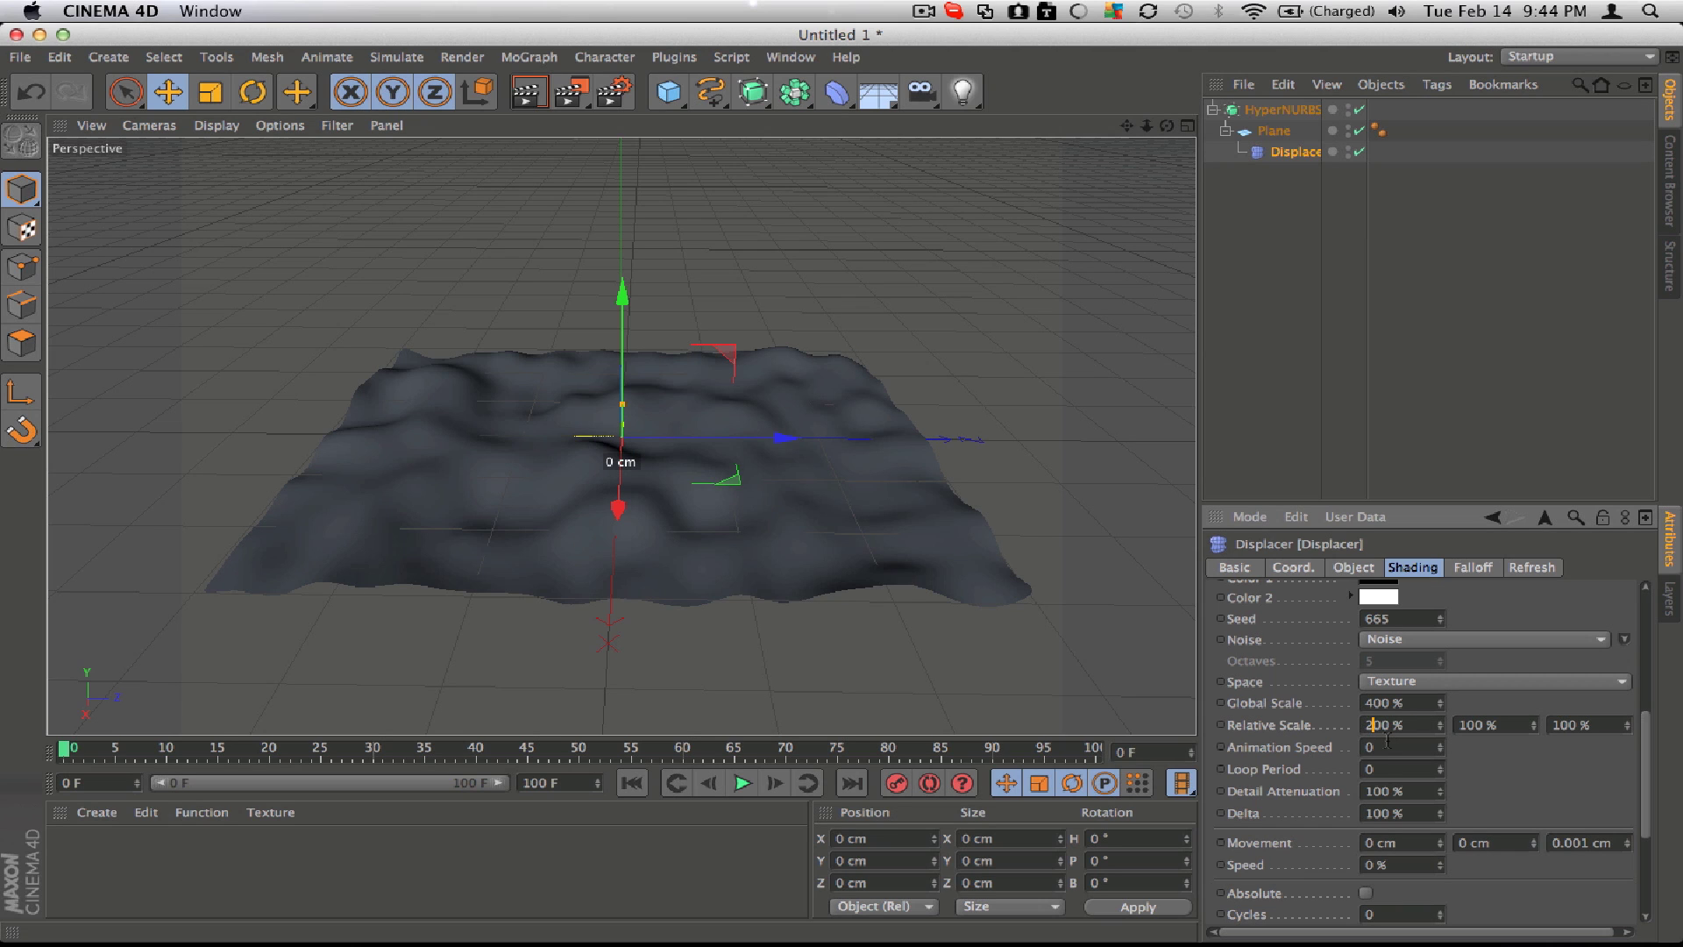
type("1")
key("Return")
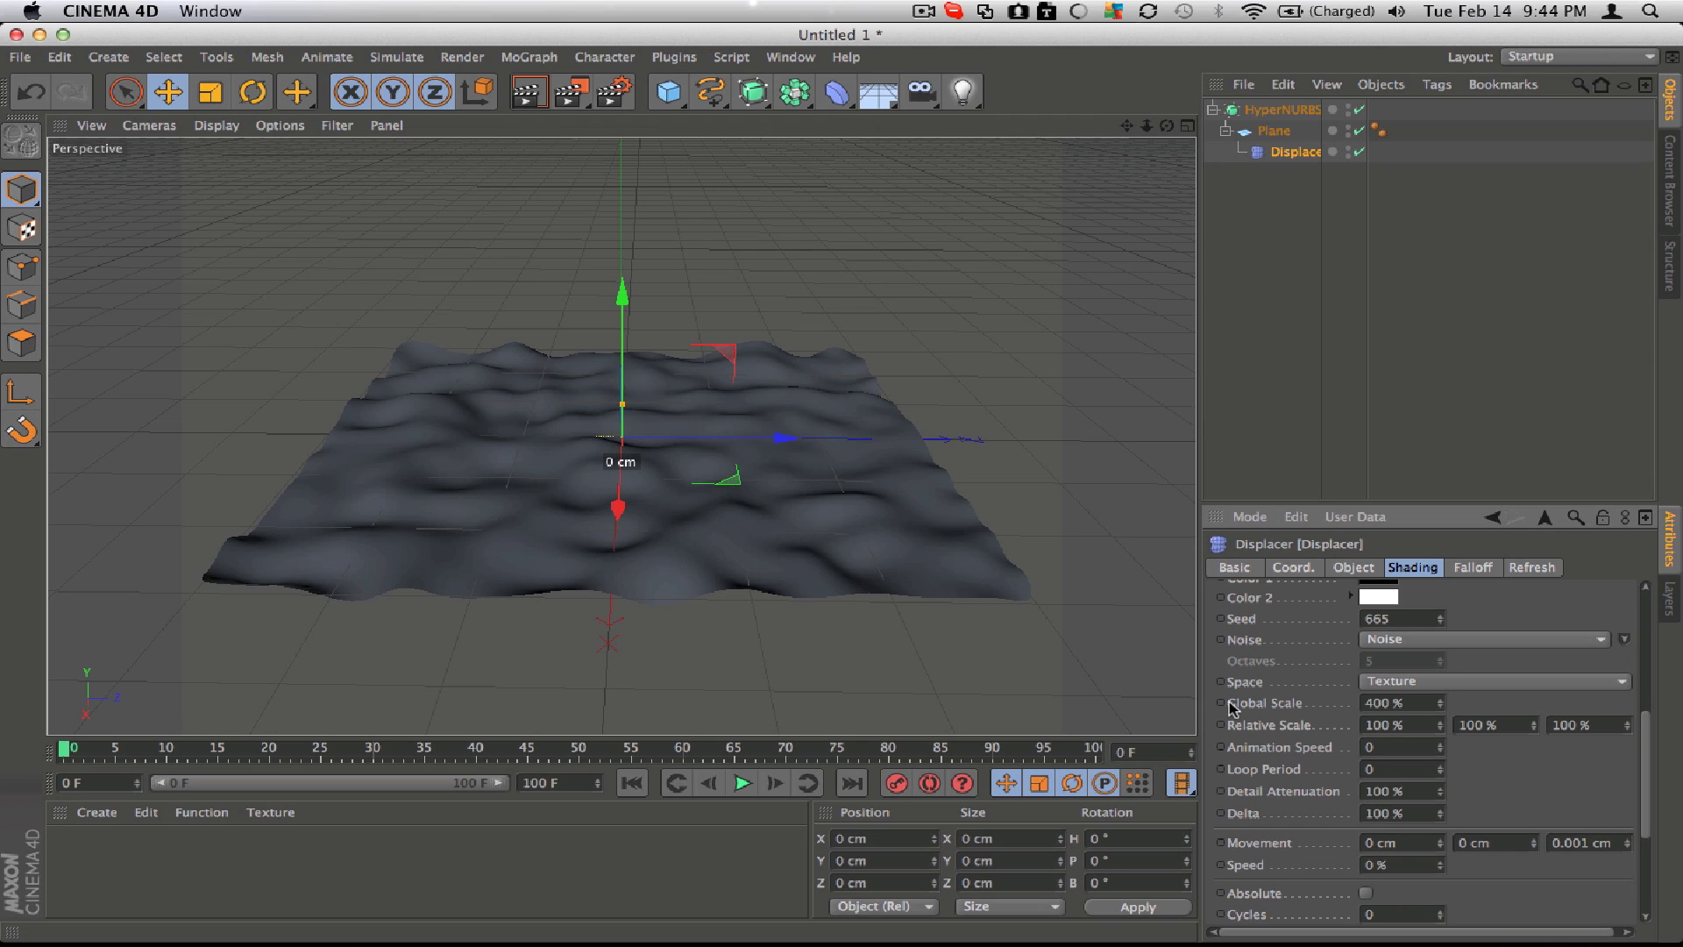
double_click(1394, 725)
key("Return")
Play back the 100-frame animation to watch the noise waves move
scroll(1459, 792, "up", 5)
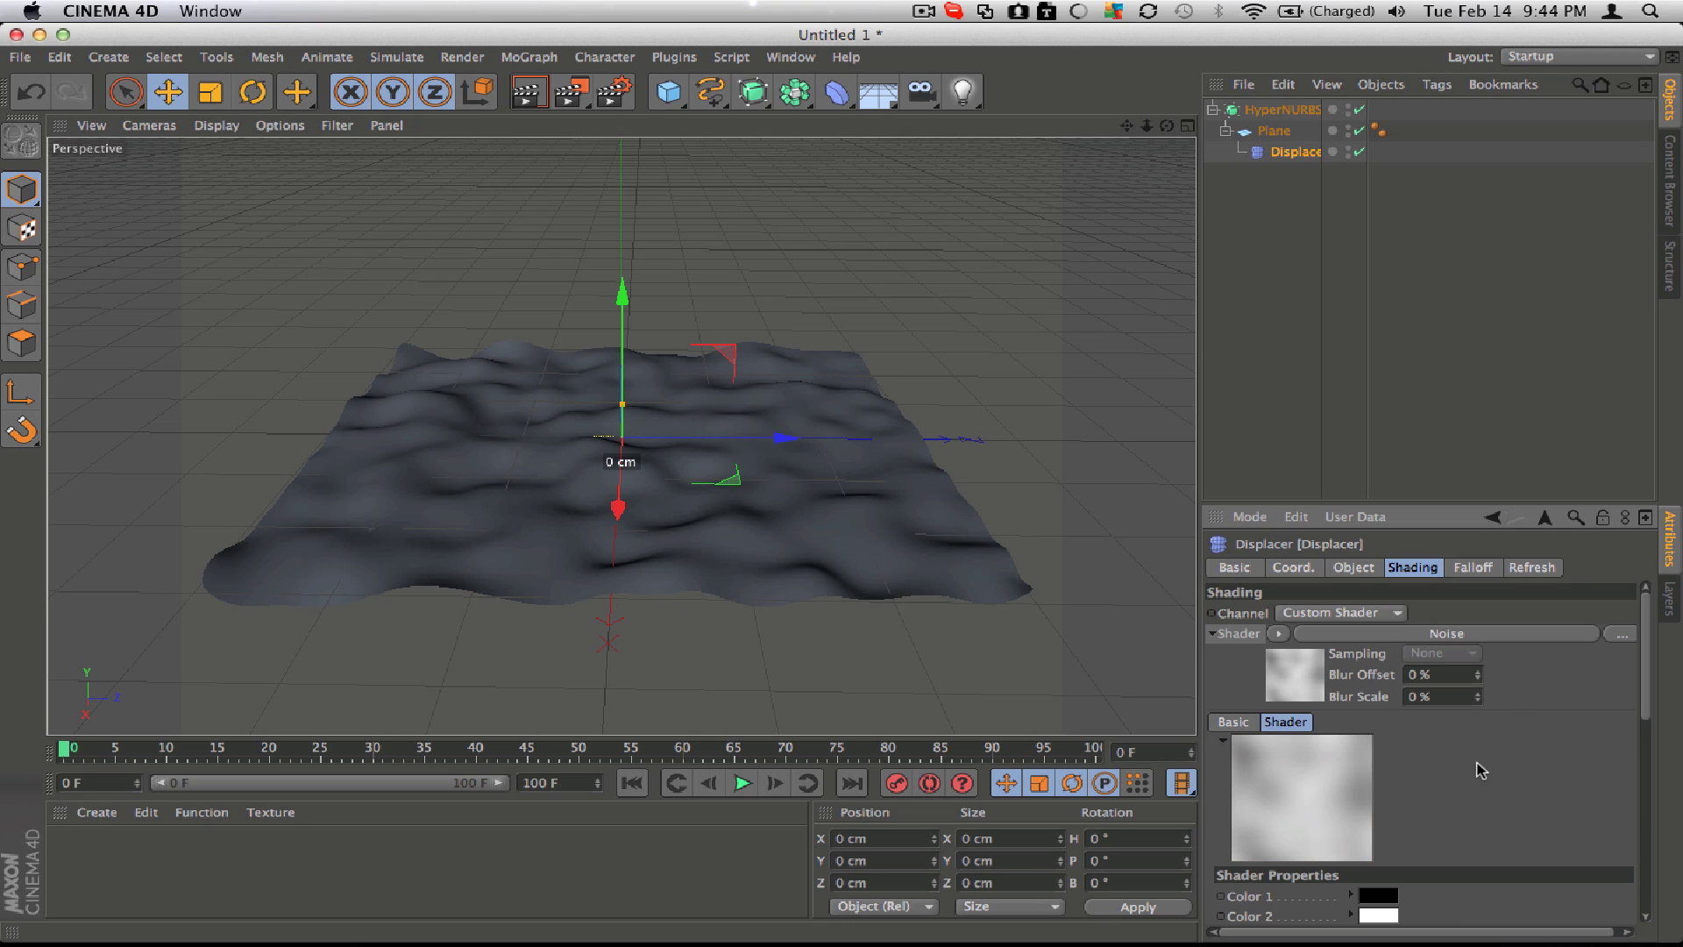
left_click(742, 783)
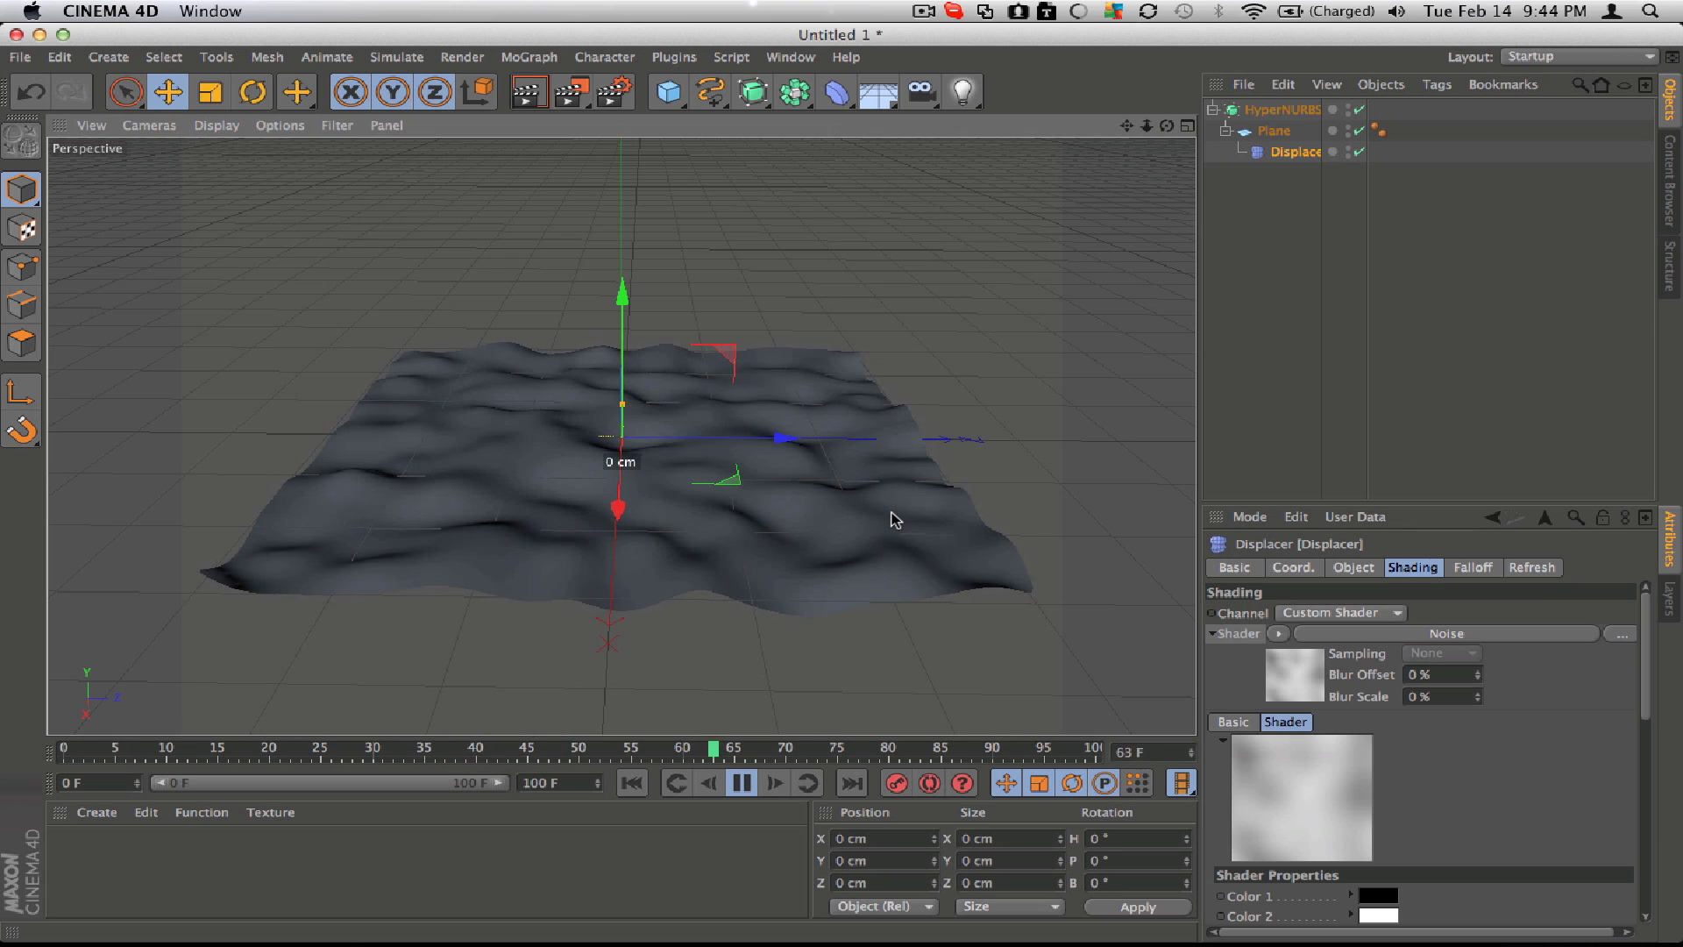
key("p")
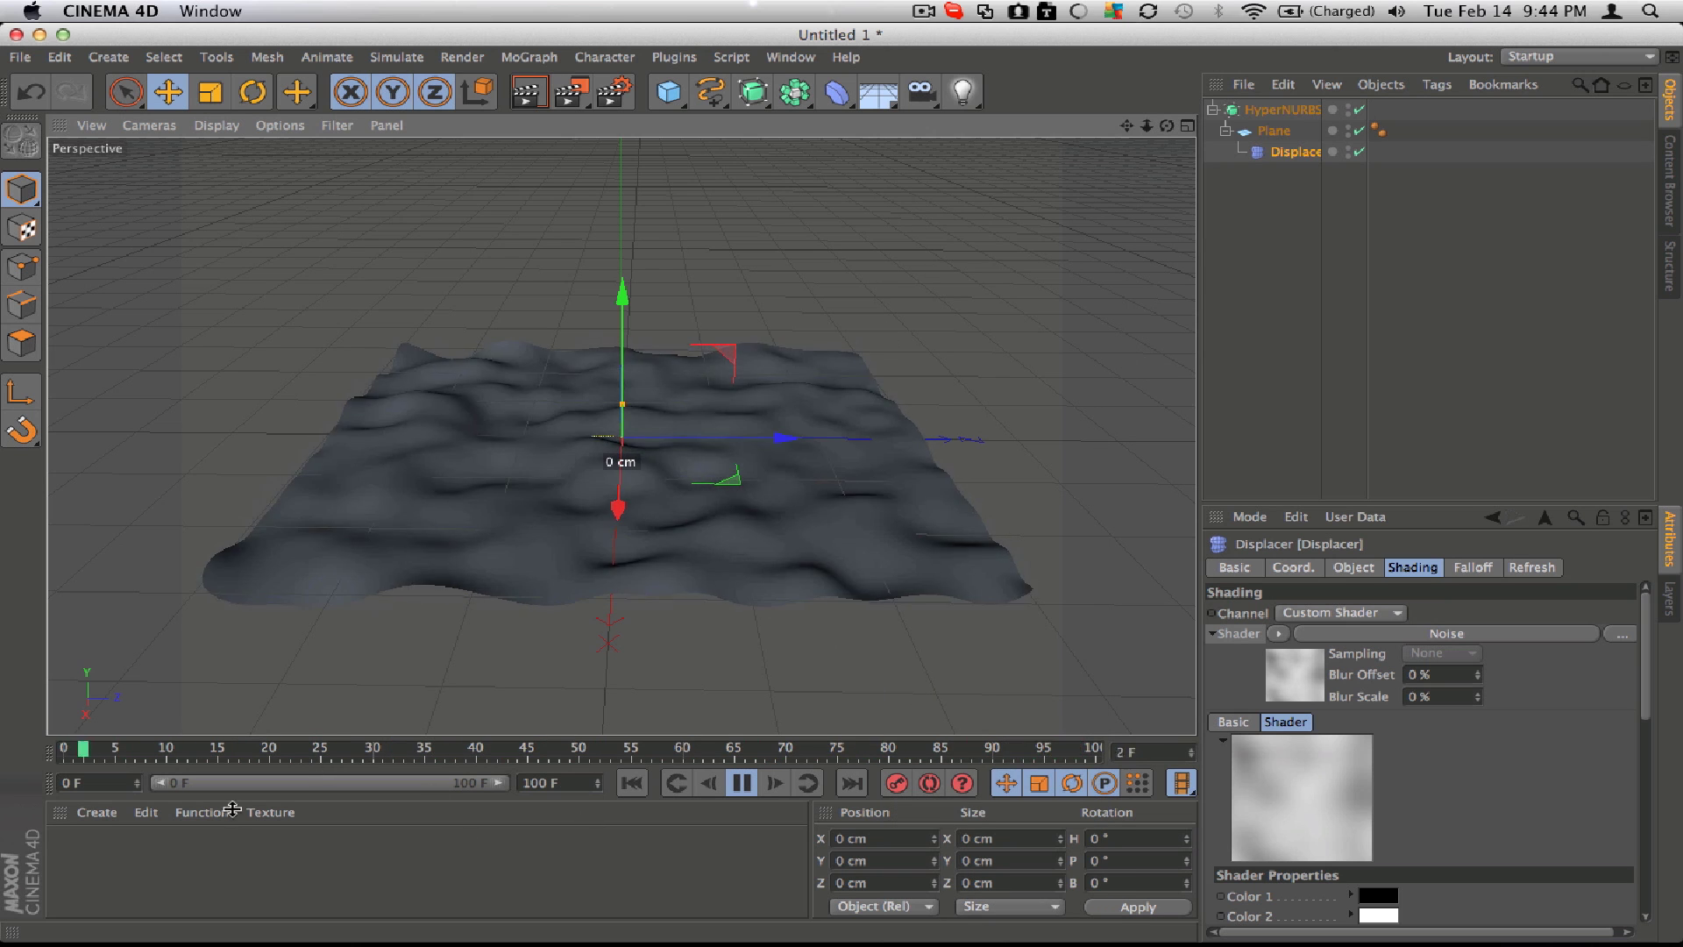
Browse the material loader to the C4D Packs folder
left_click(202, 812)
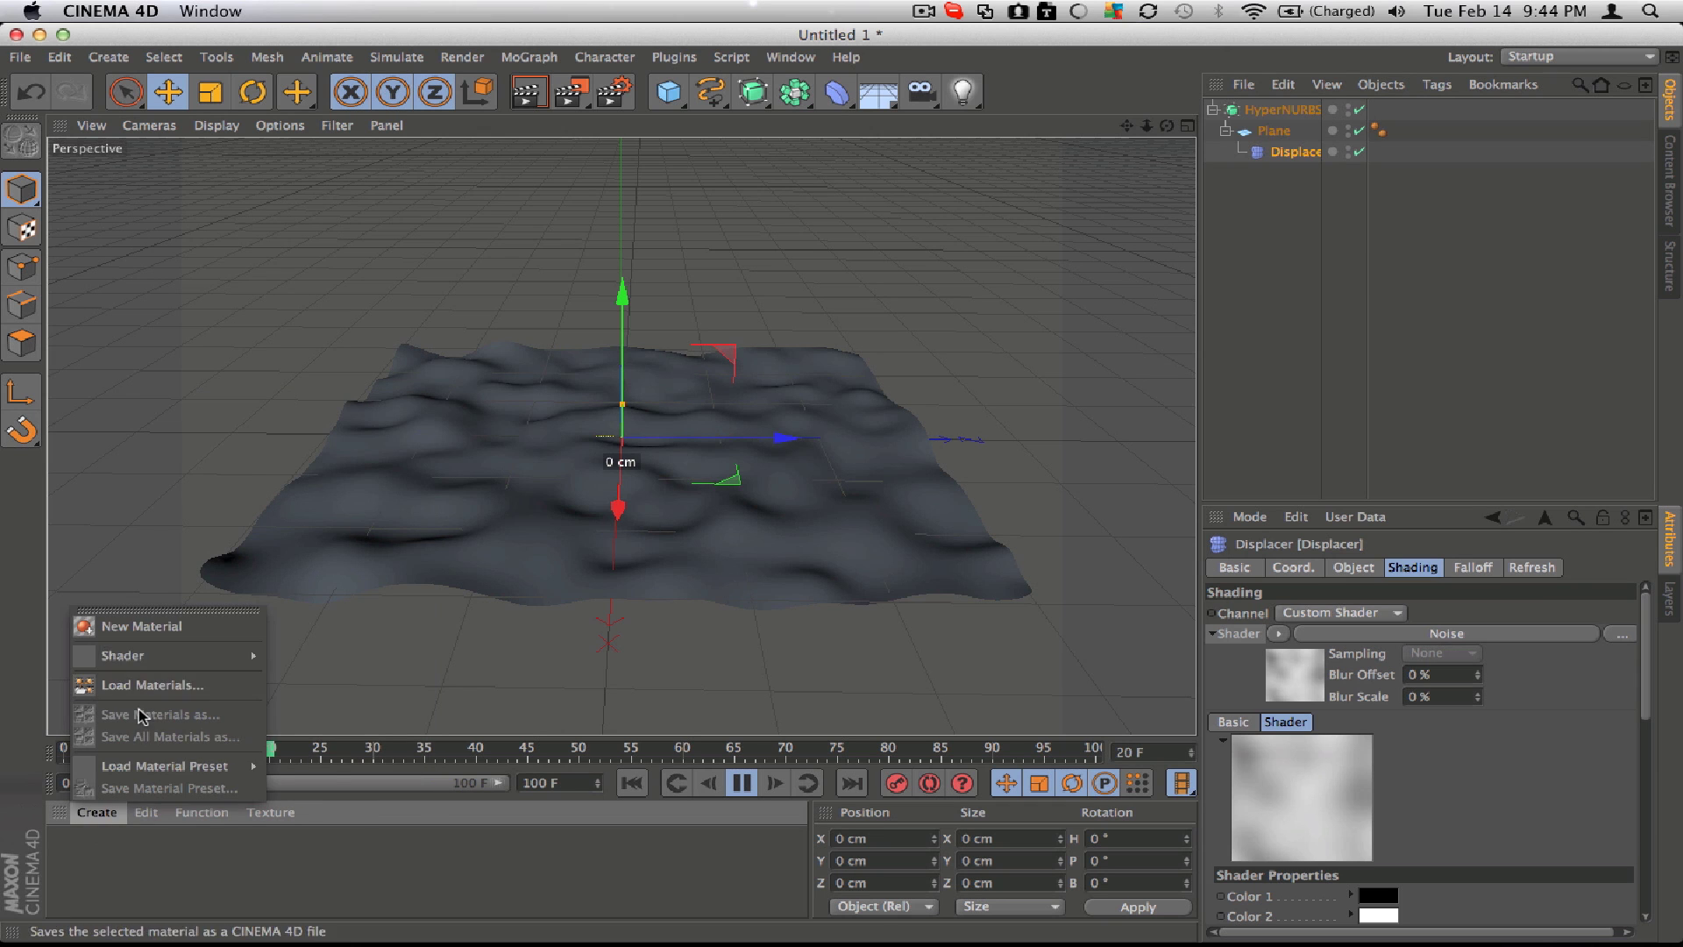
left_click(131, 684)
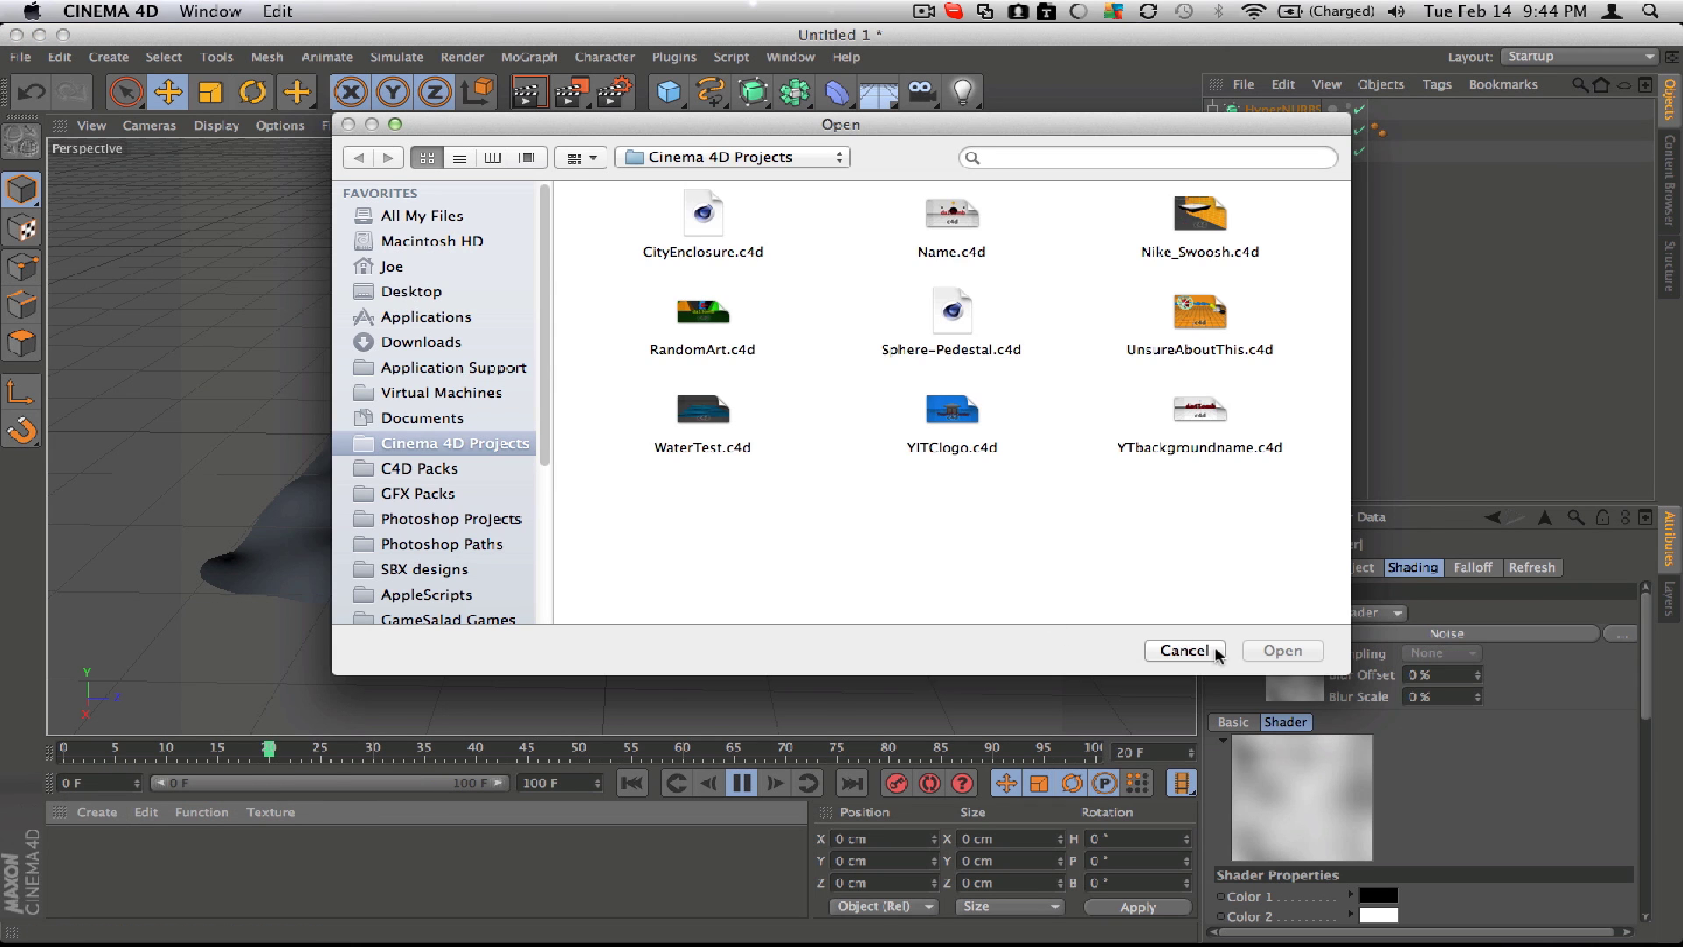
left_click(1184, 651)
left_click(112, 816)
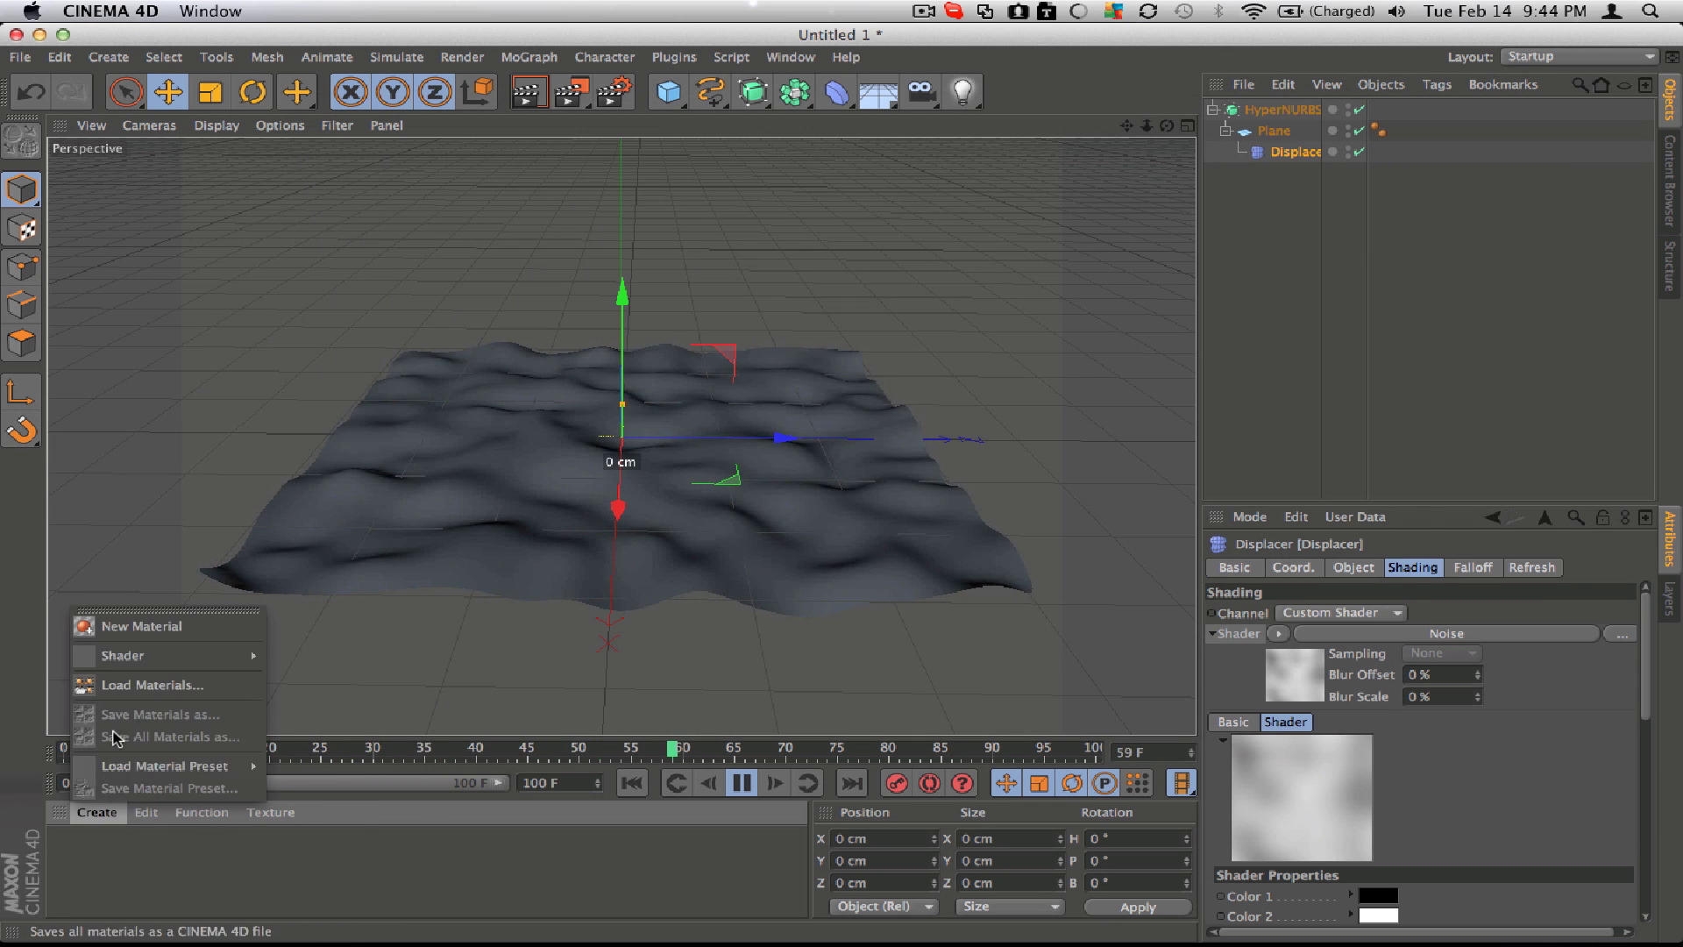
left_click(124, 691)
left_click(733, 157)
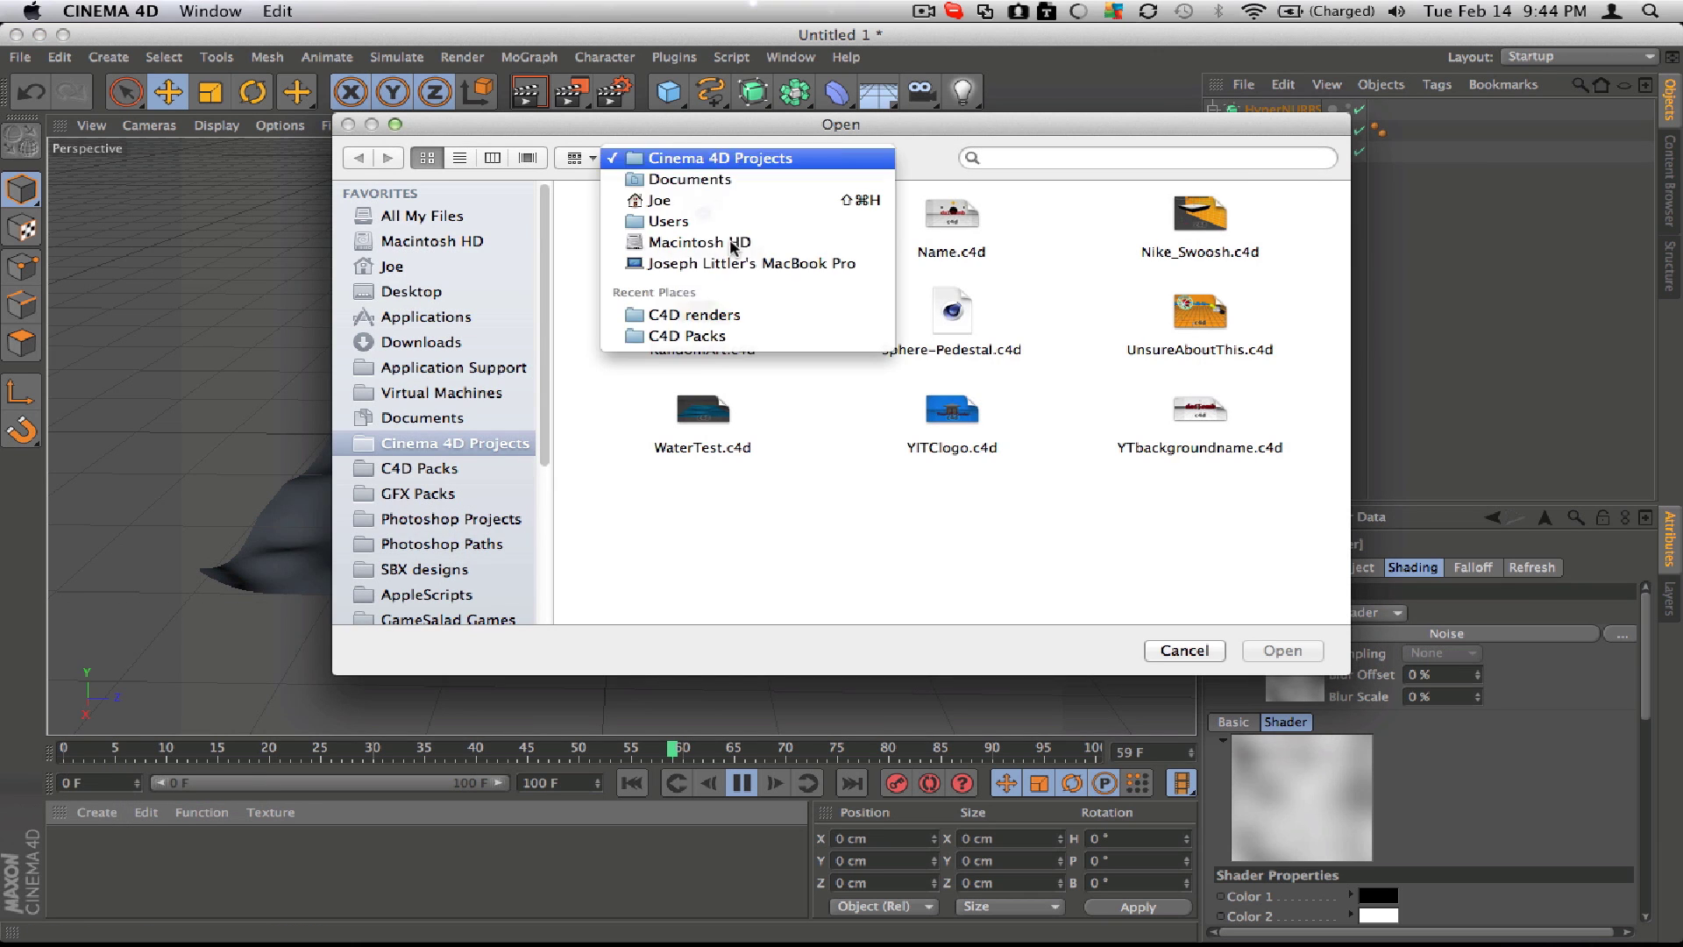
left_click(702, 157)
left_click(692, 158)
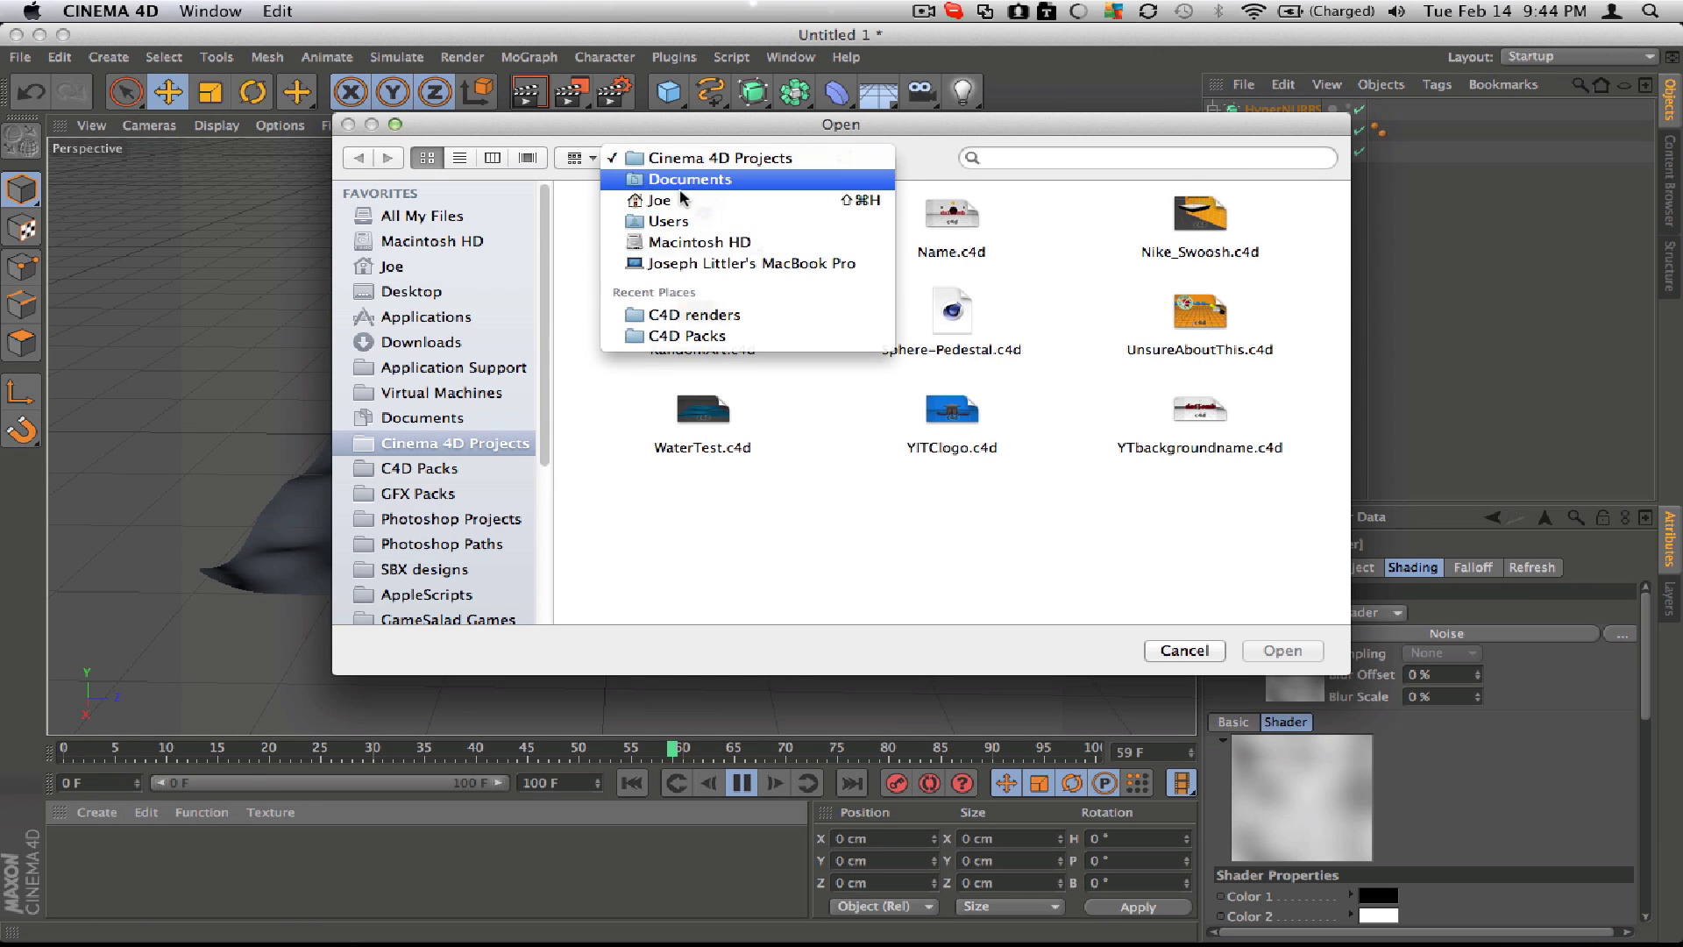
left_click(691, 179)
left_click(693, 158)
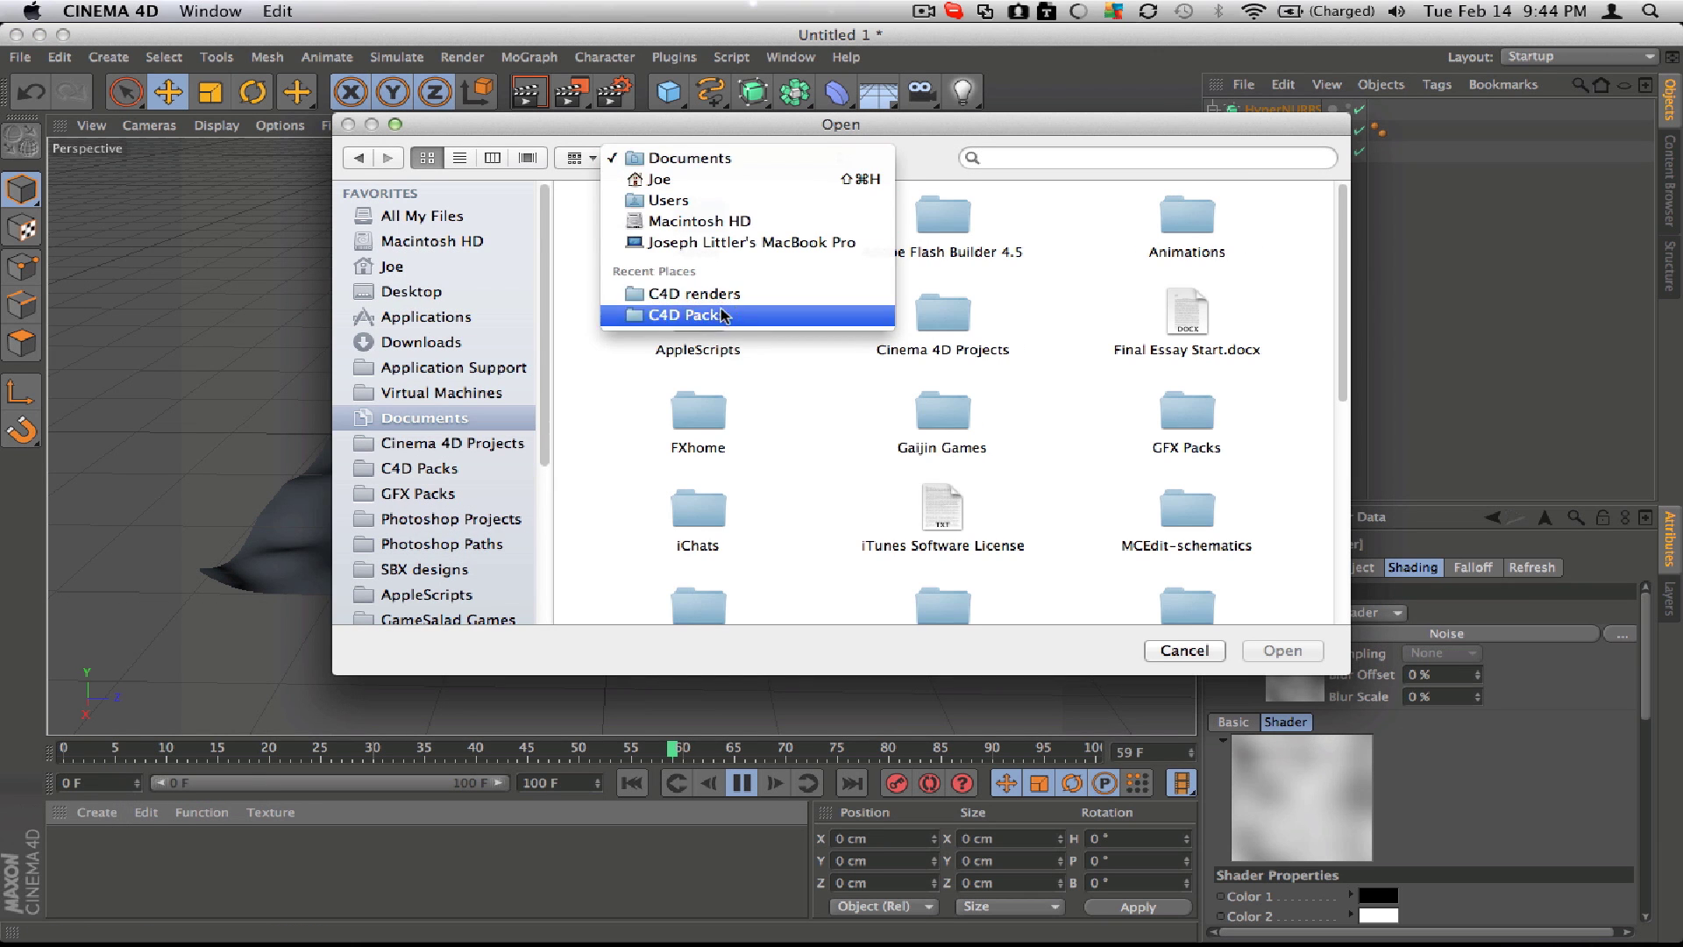
left_click(724, 315)
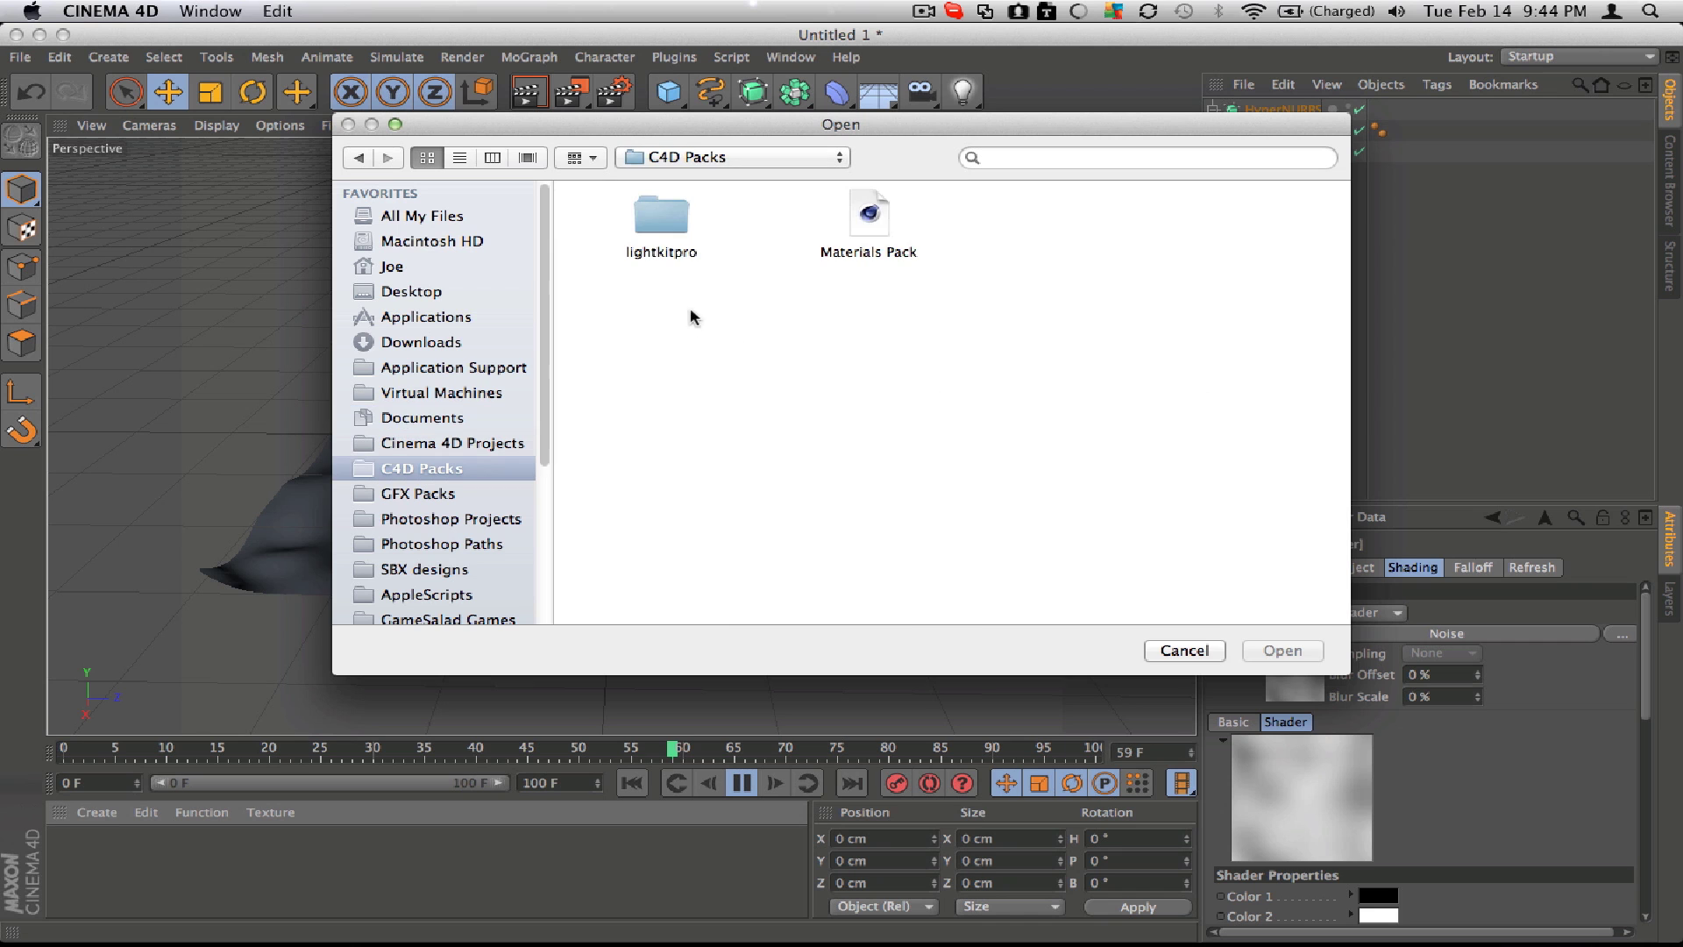
Open the Materials Pack and apply its Blue Reflective material to the Plane
left_click(873, 226)
double_click(872, 224)
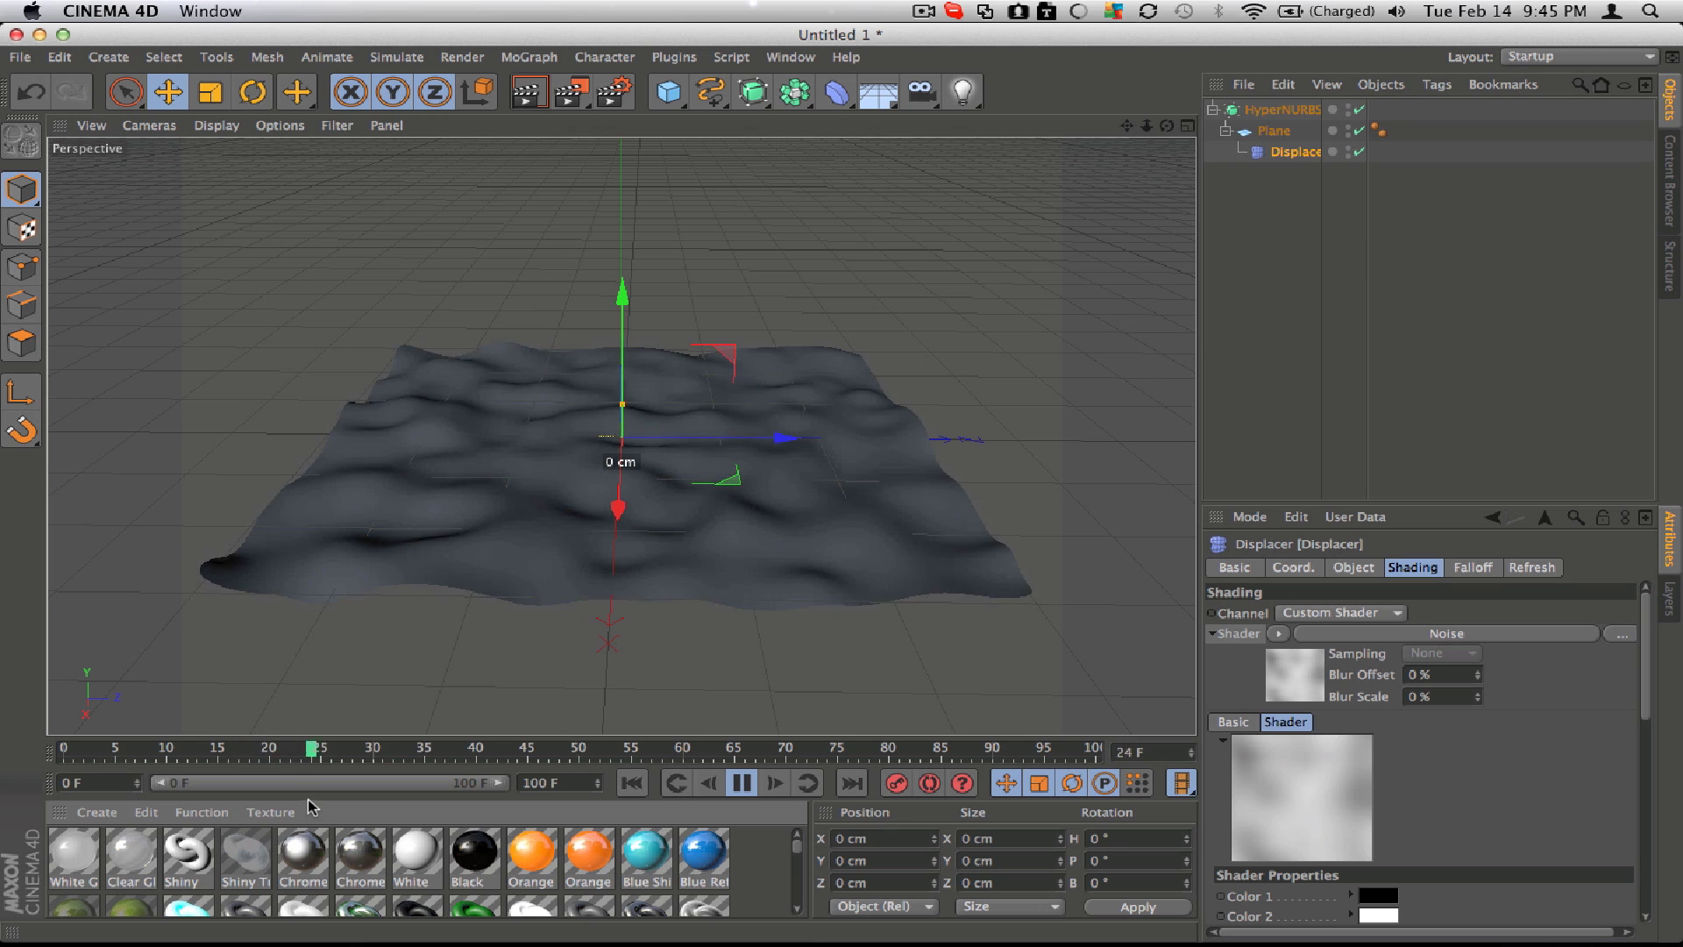
left_click_drag(311, 792, 311, 678)
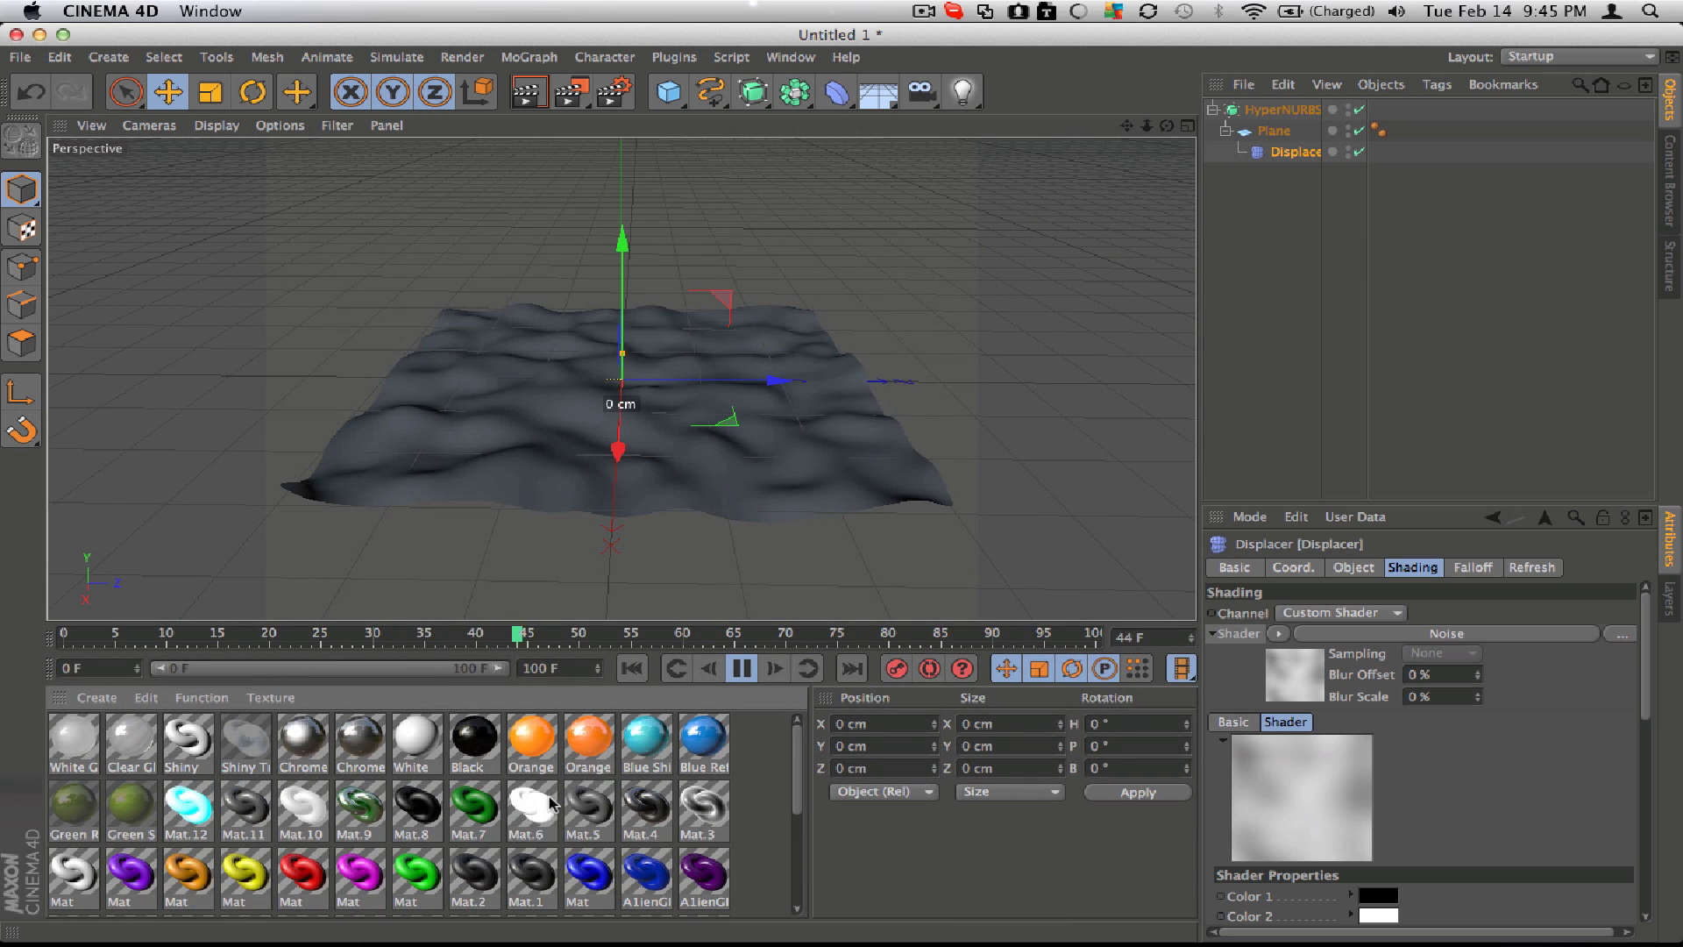
left_click_drag(690, 744, 1289, 133)
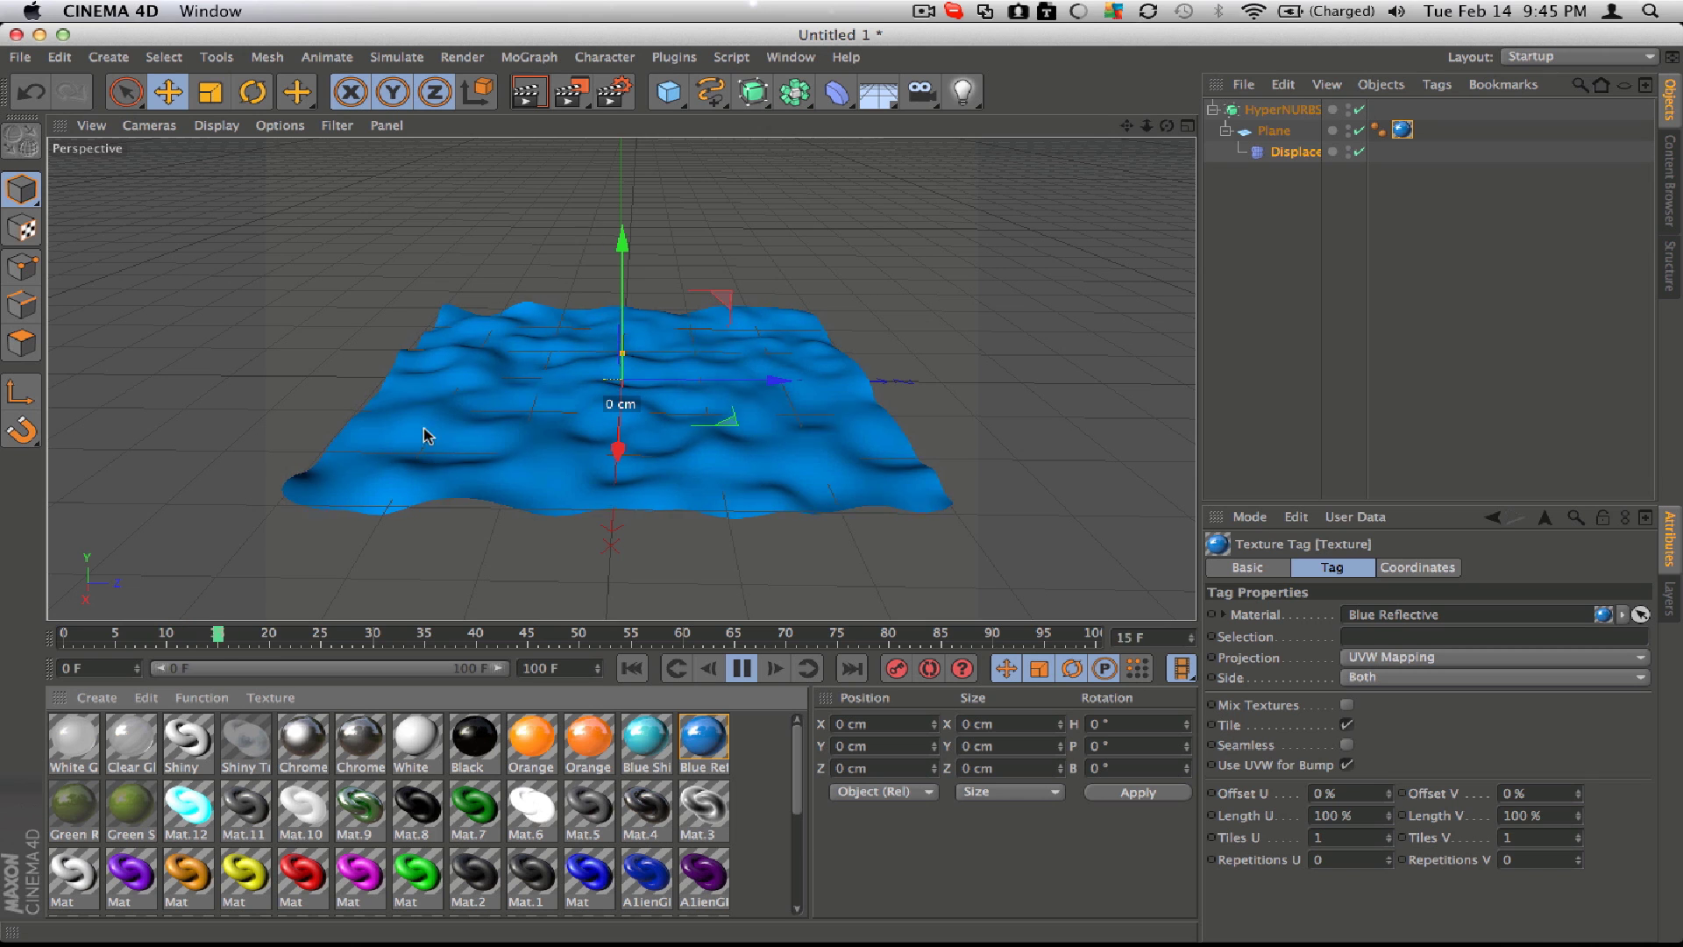
Add a Physical Sky to the scene from the Create menu
left_click(97, 58)
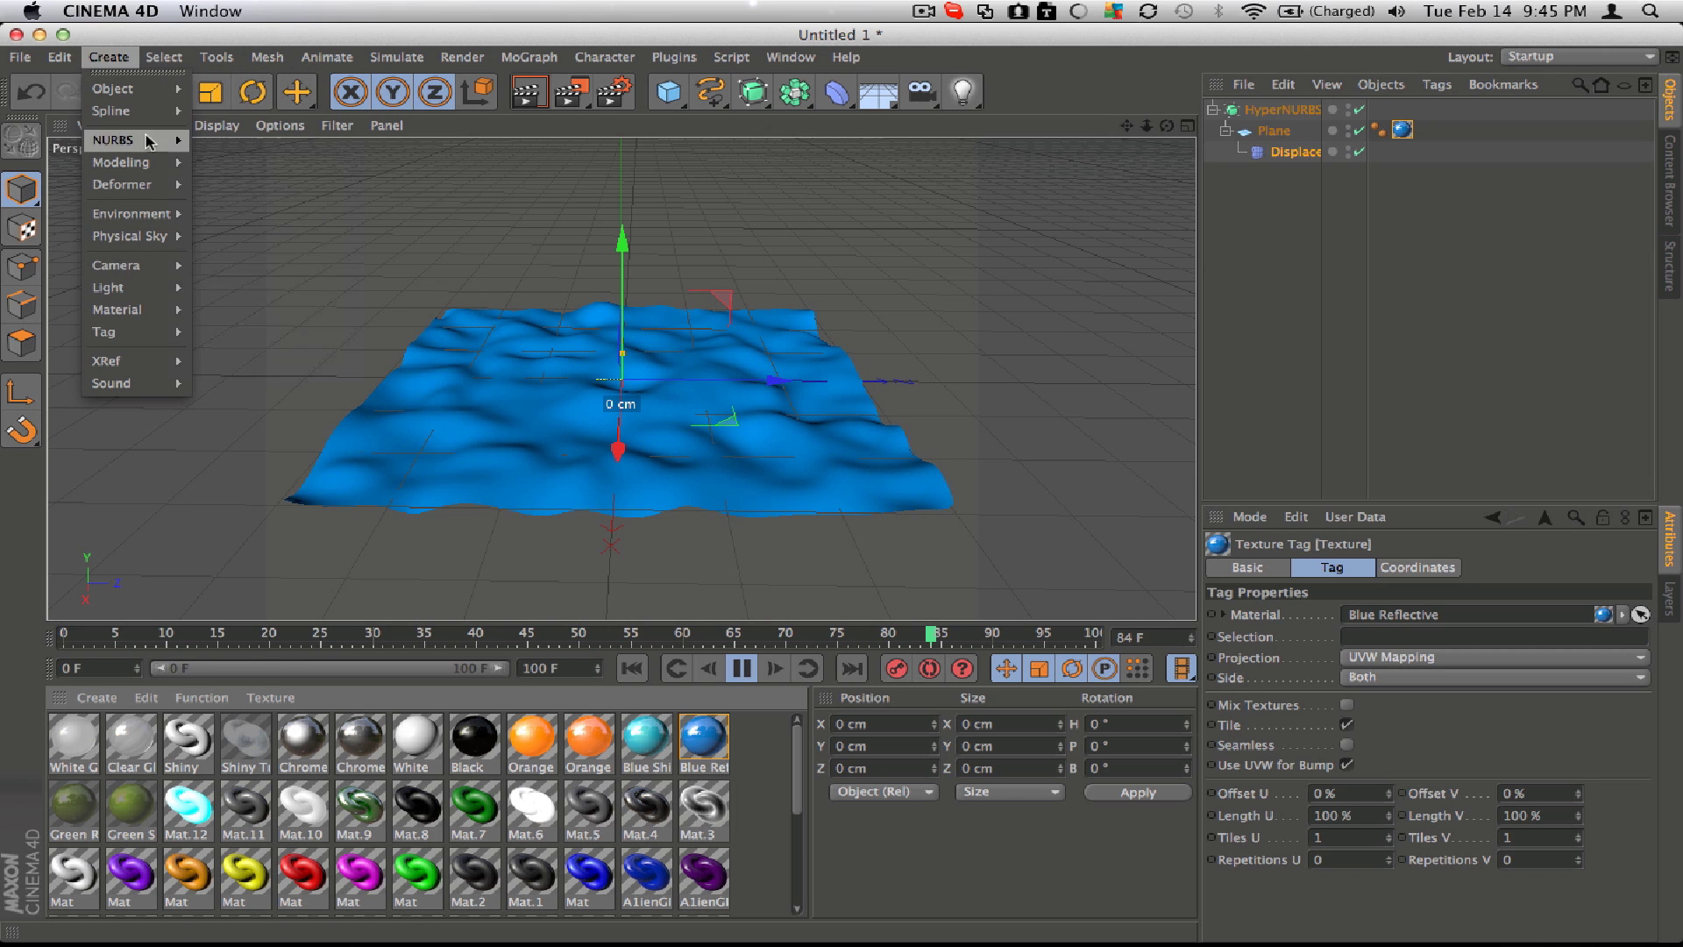
mouse_move(153, 292)
mouse_move(154, 236)
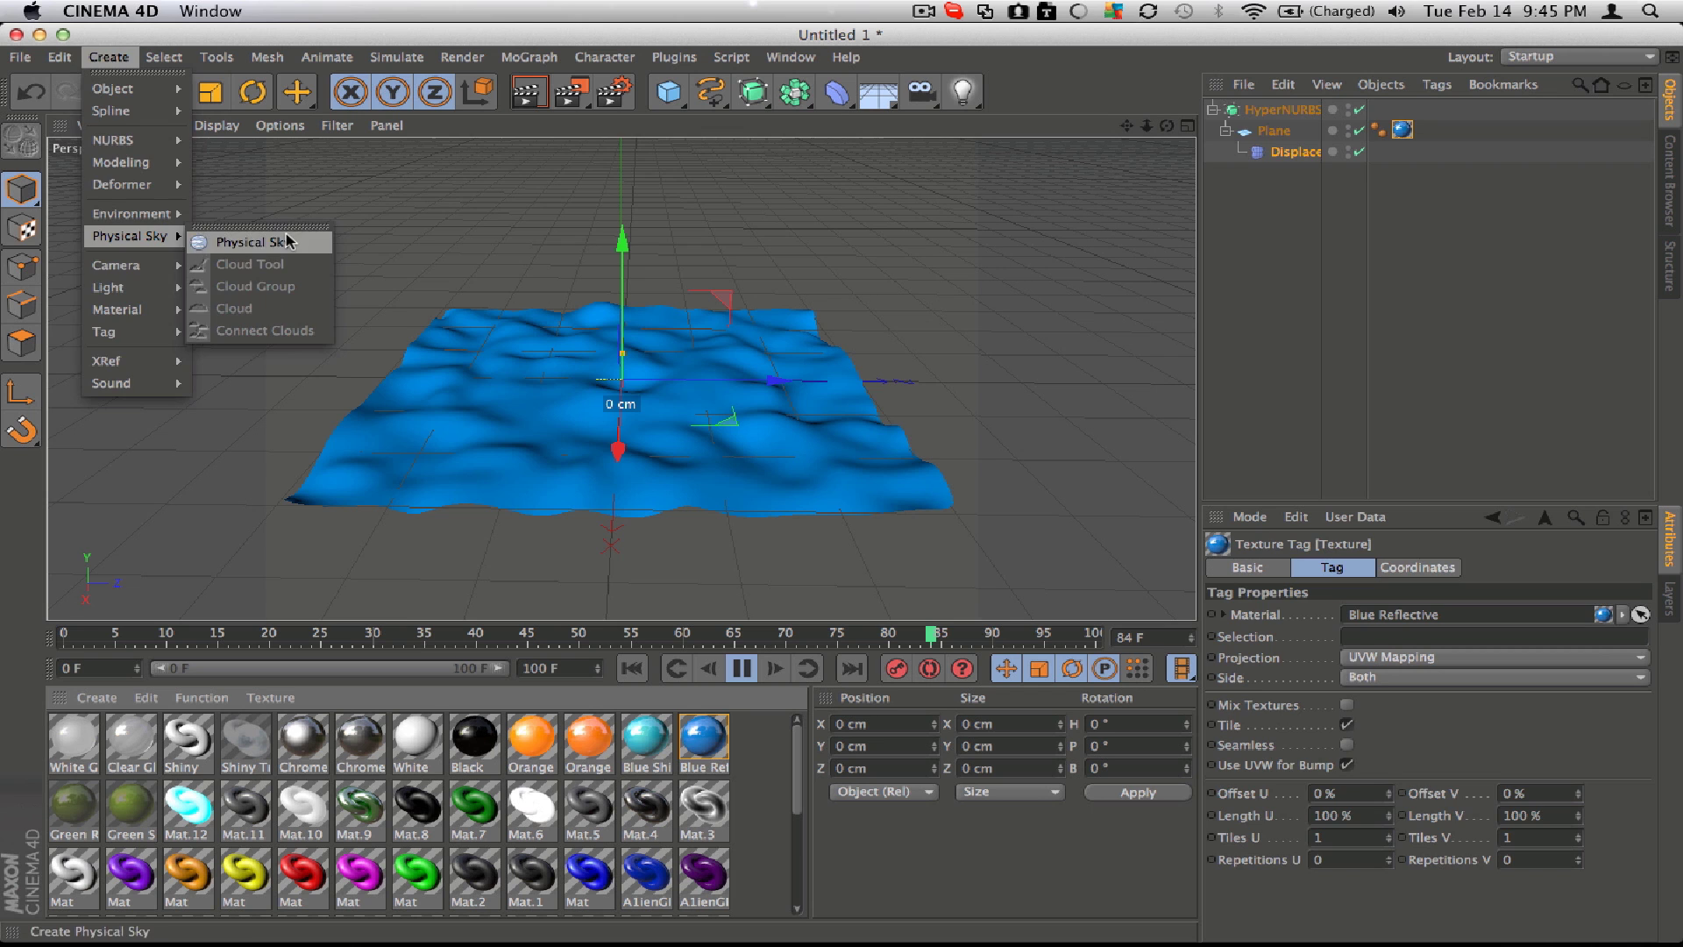
left_click(246, 237)
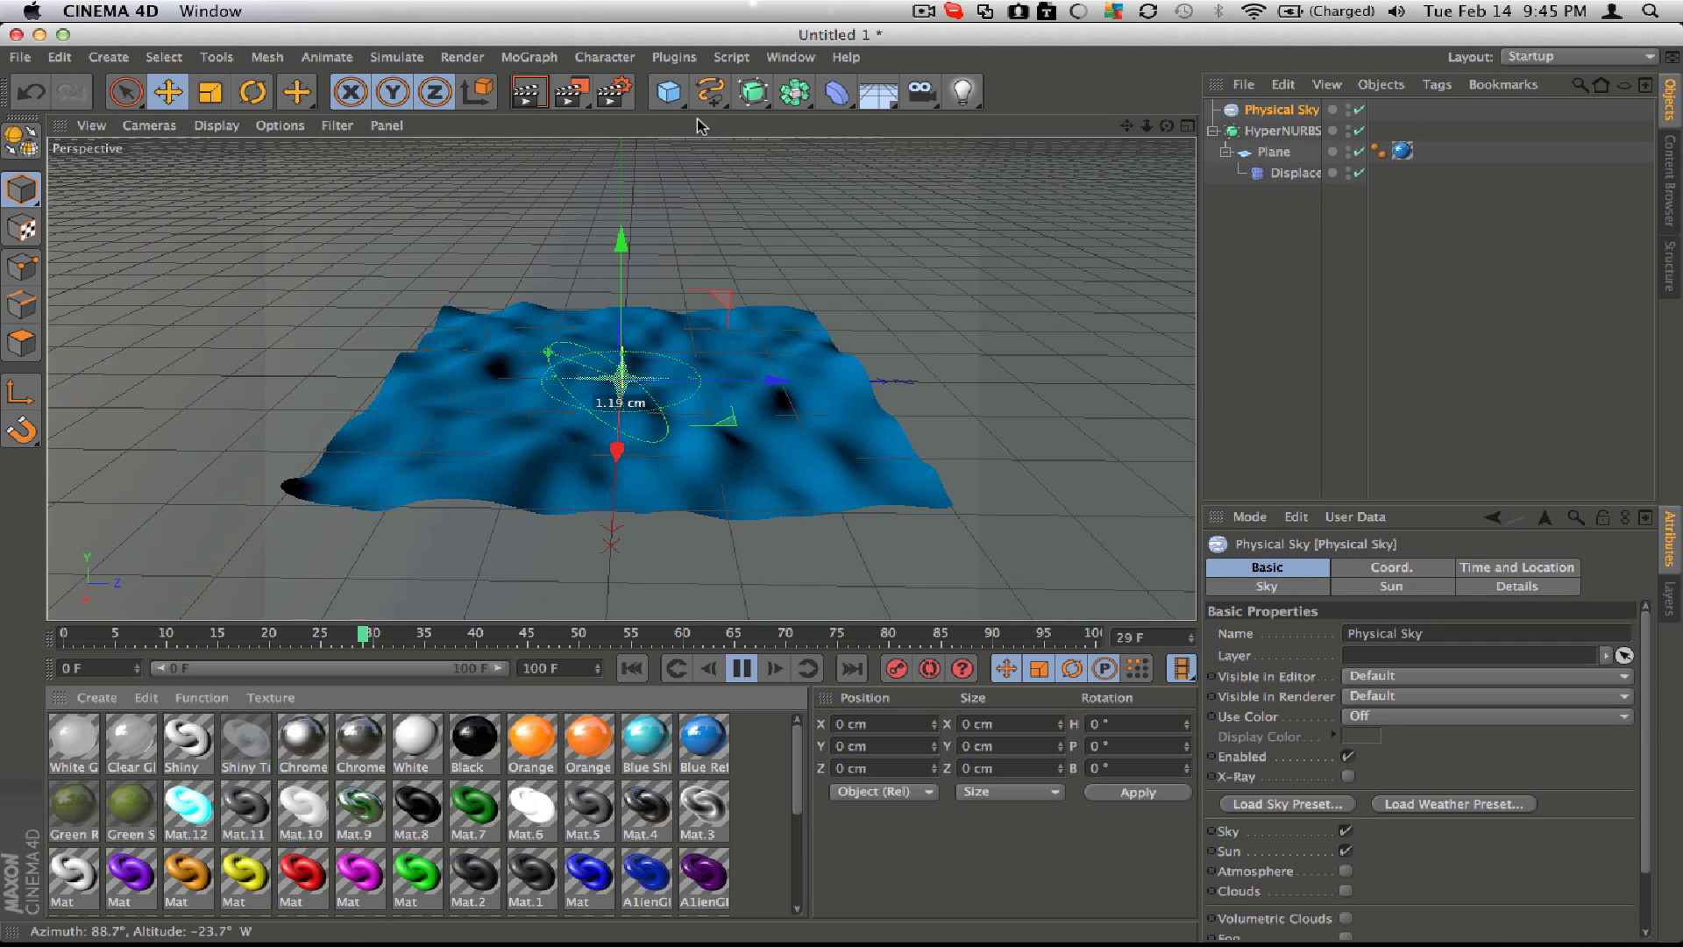
Start a full-render preview of all frames
left_click(462, 57)
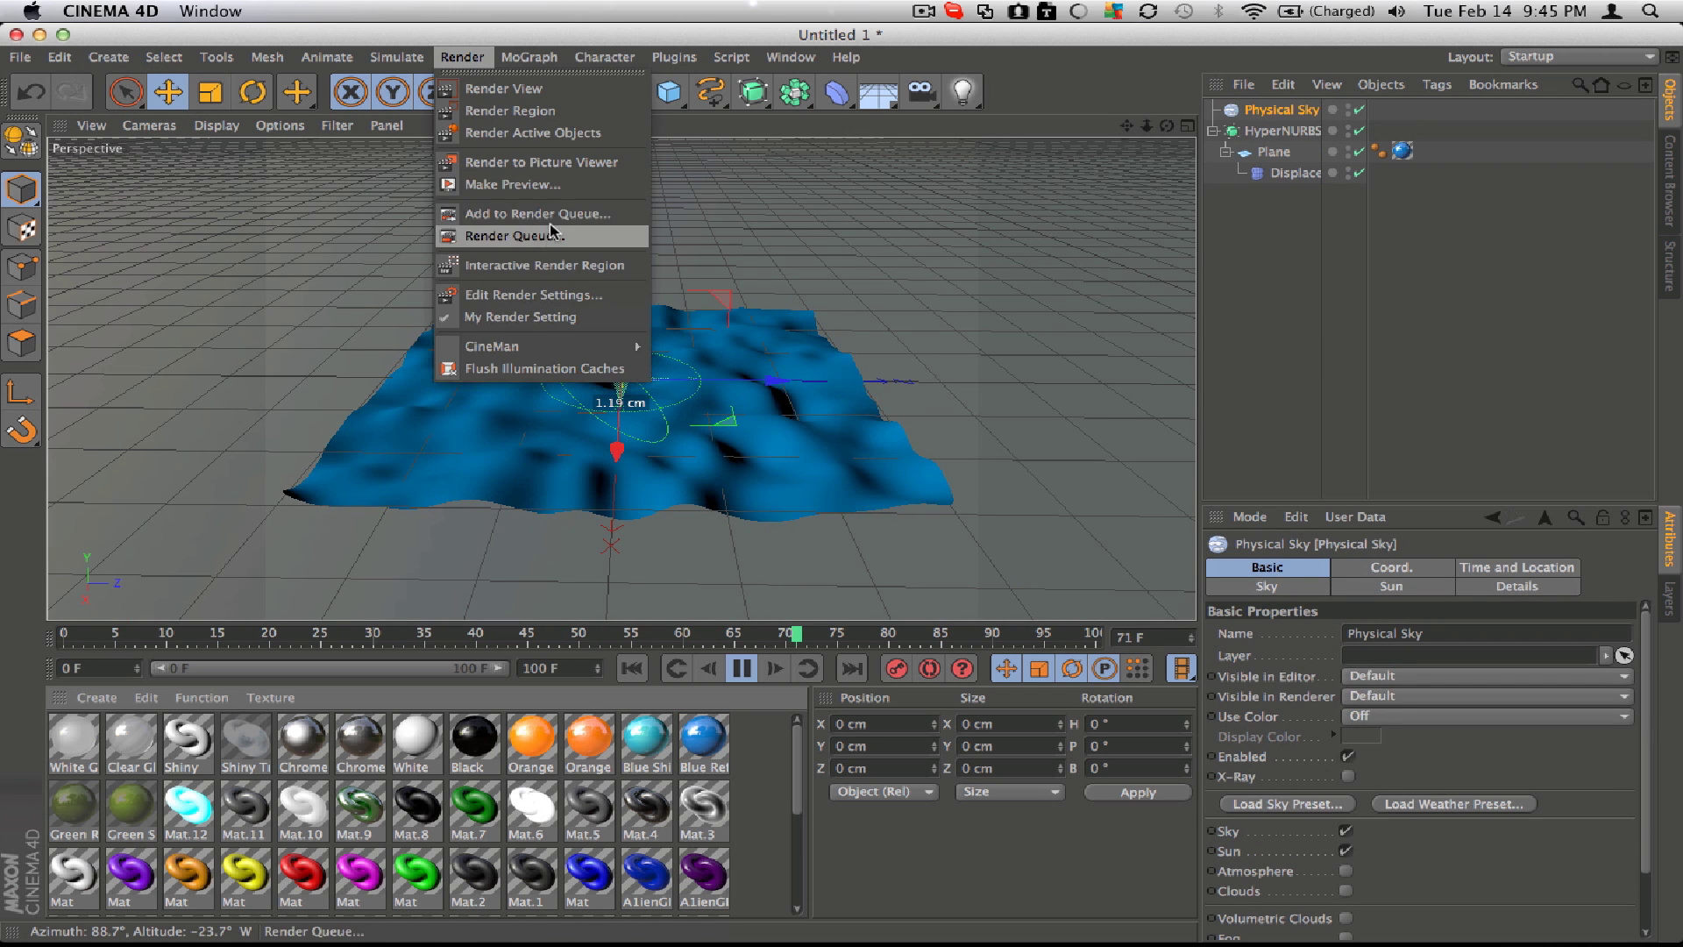
left_click(548, 186)
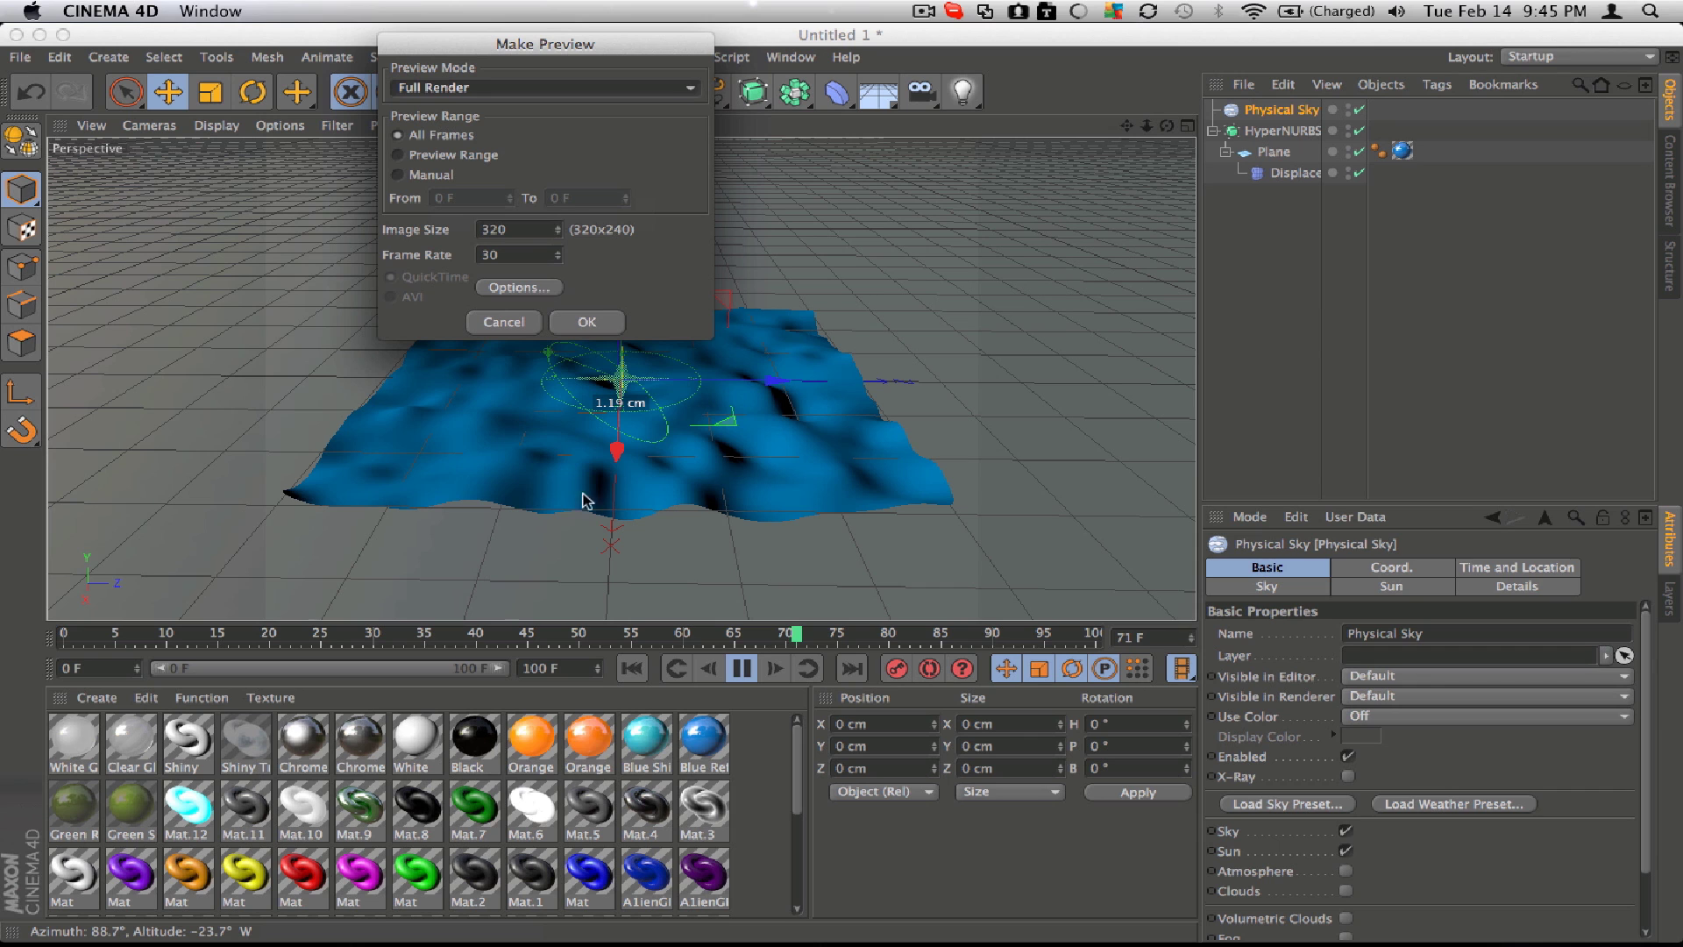
left_click(587, 323)
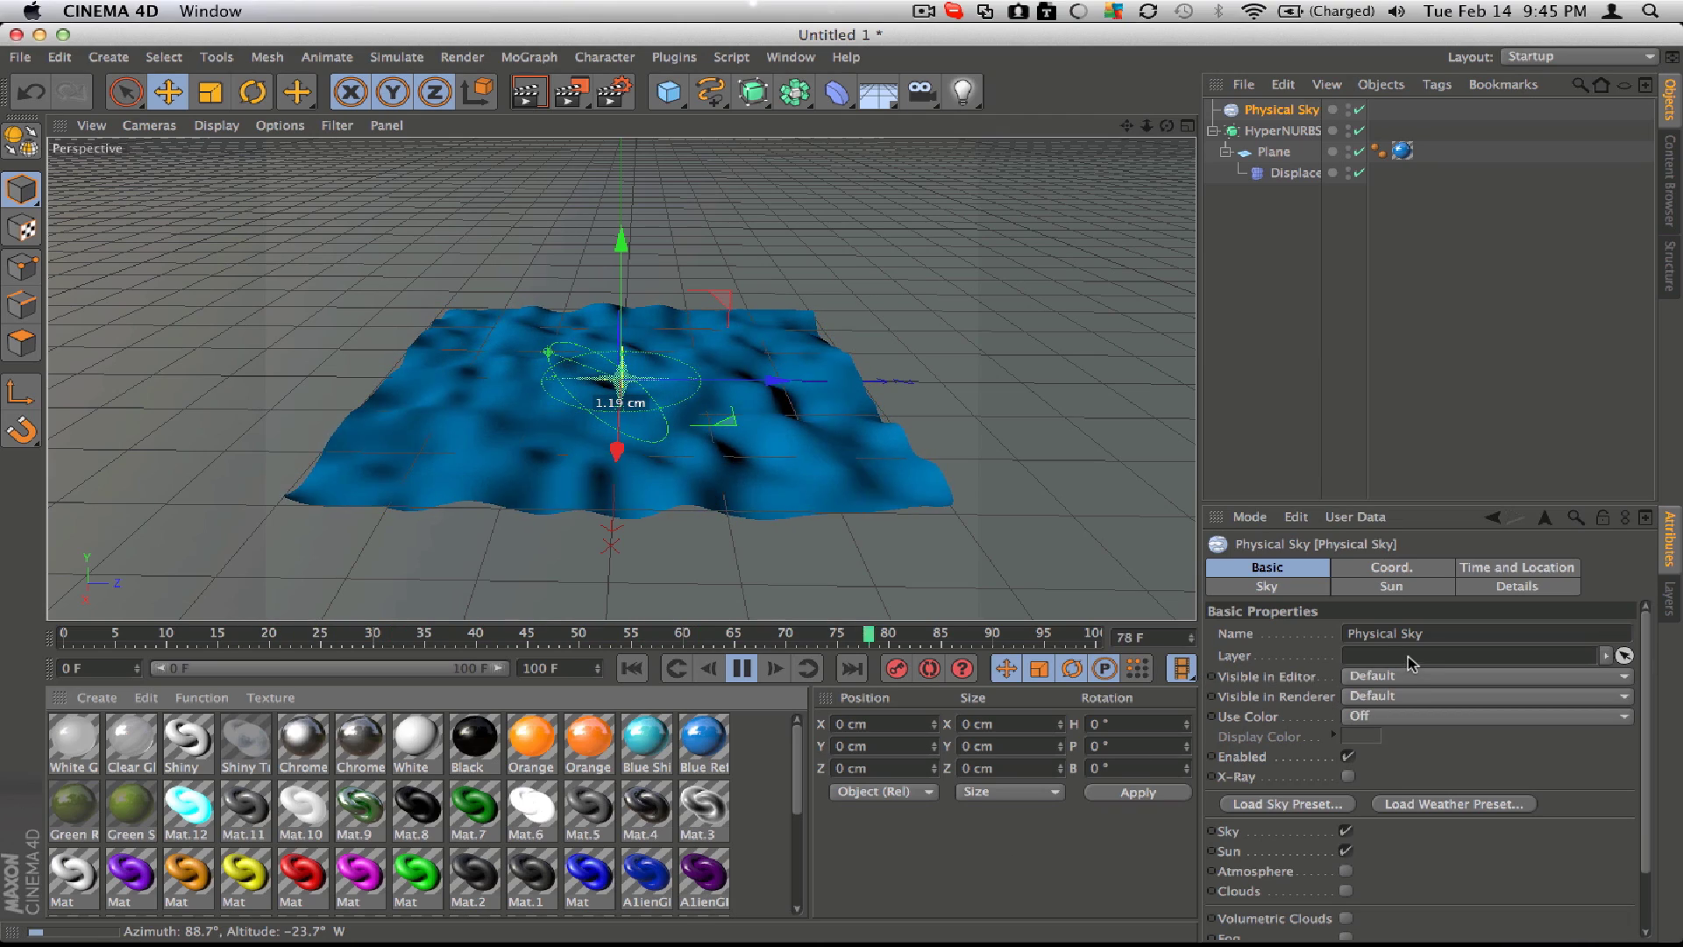
Select the Displacer under HyperNURBS and Plane to reach its noise shader
left_click(1282, 131)
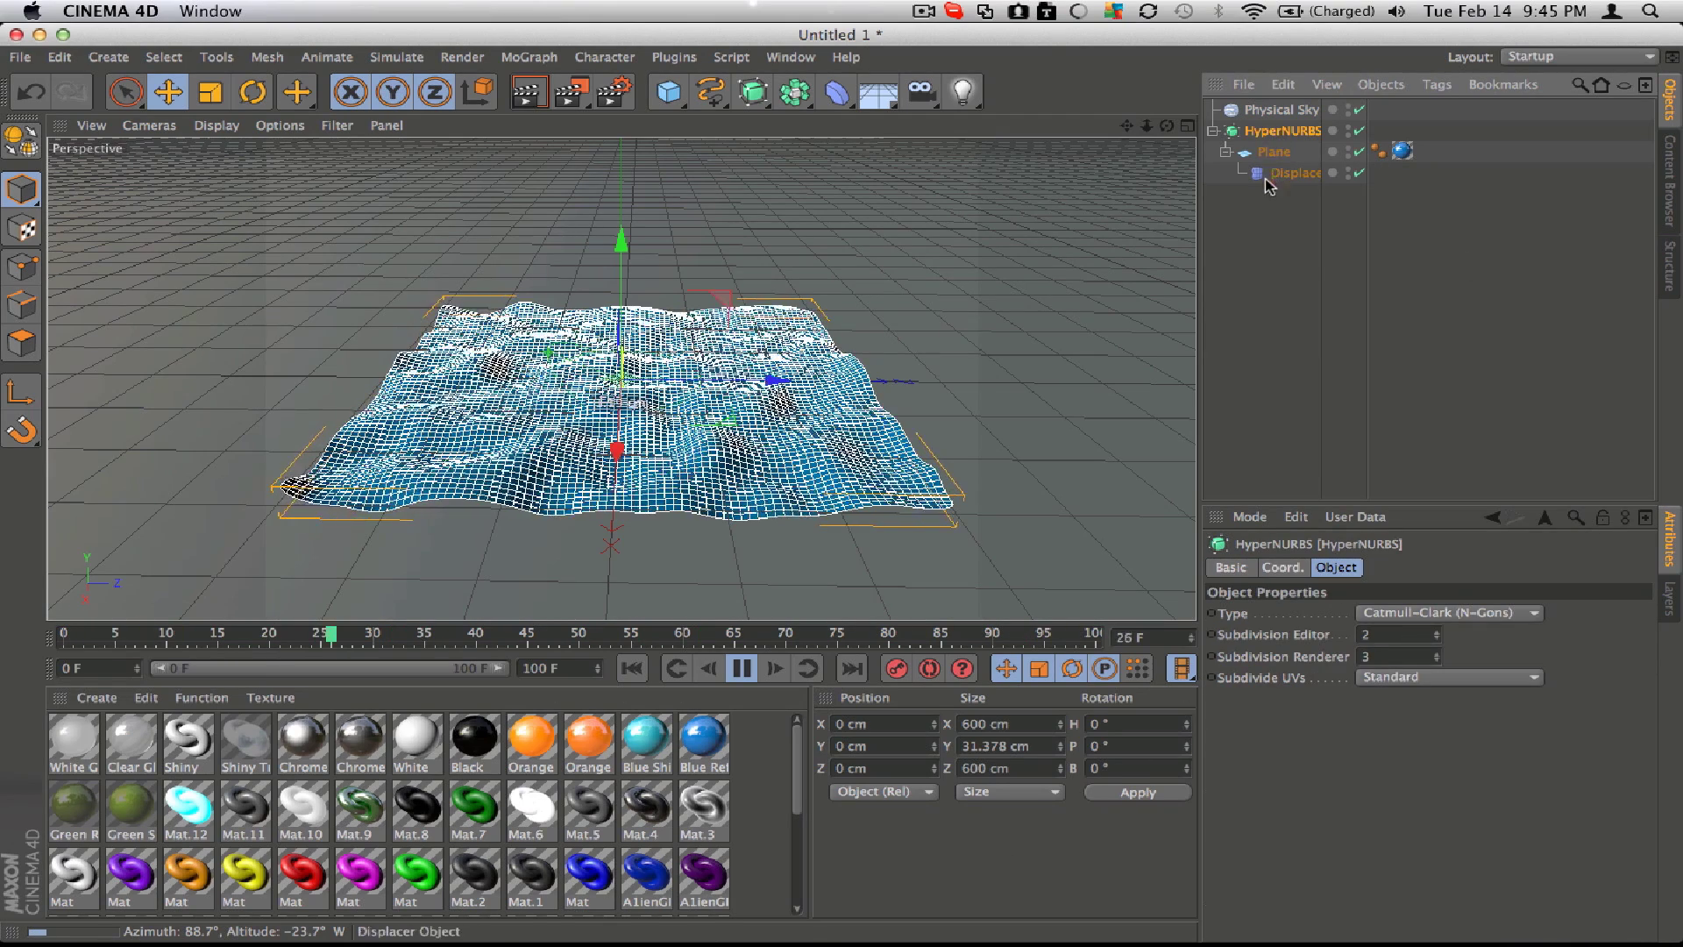
left_click(1387, 255)
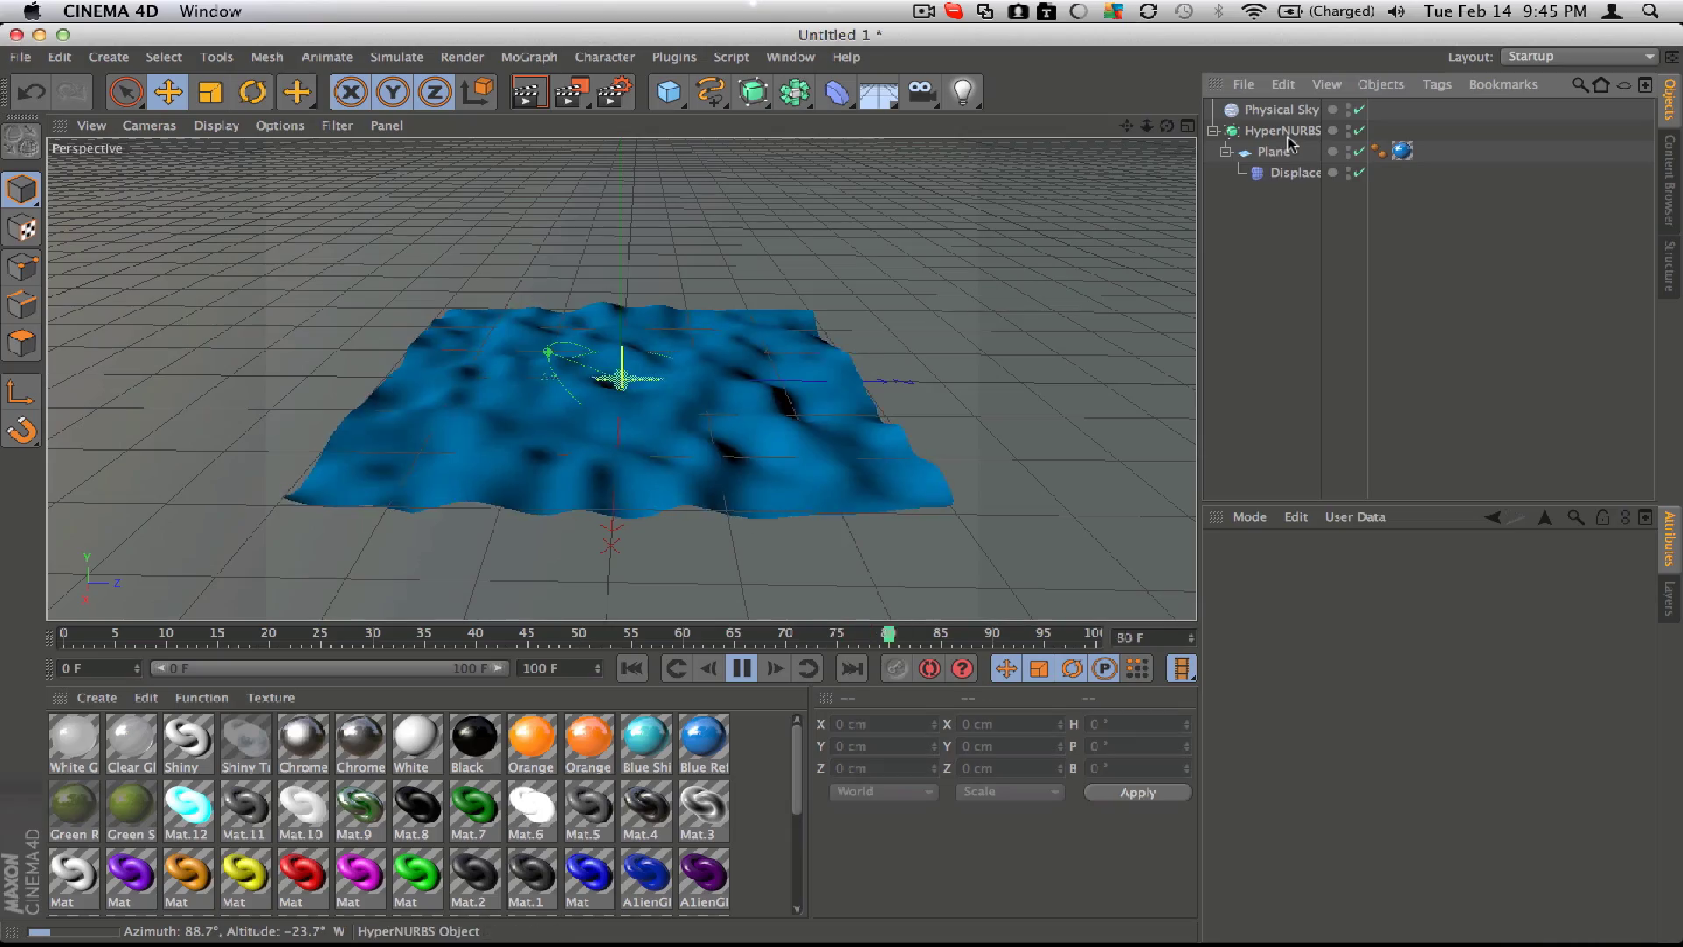
left_click(820, 316)
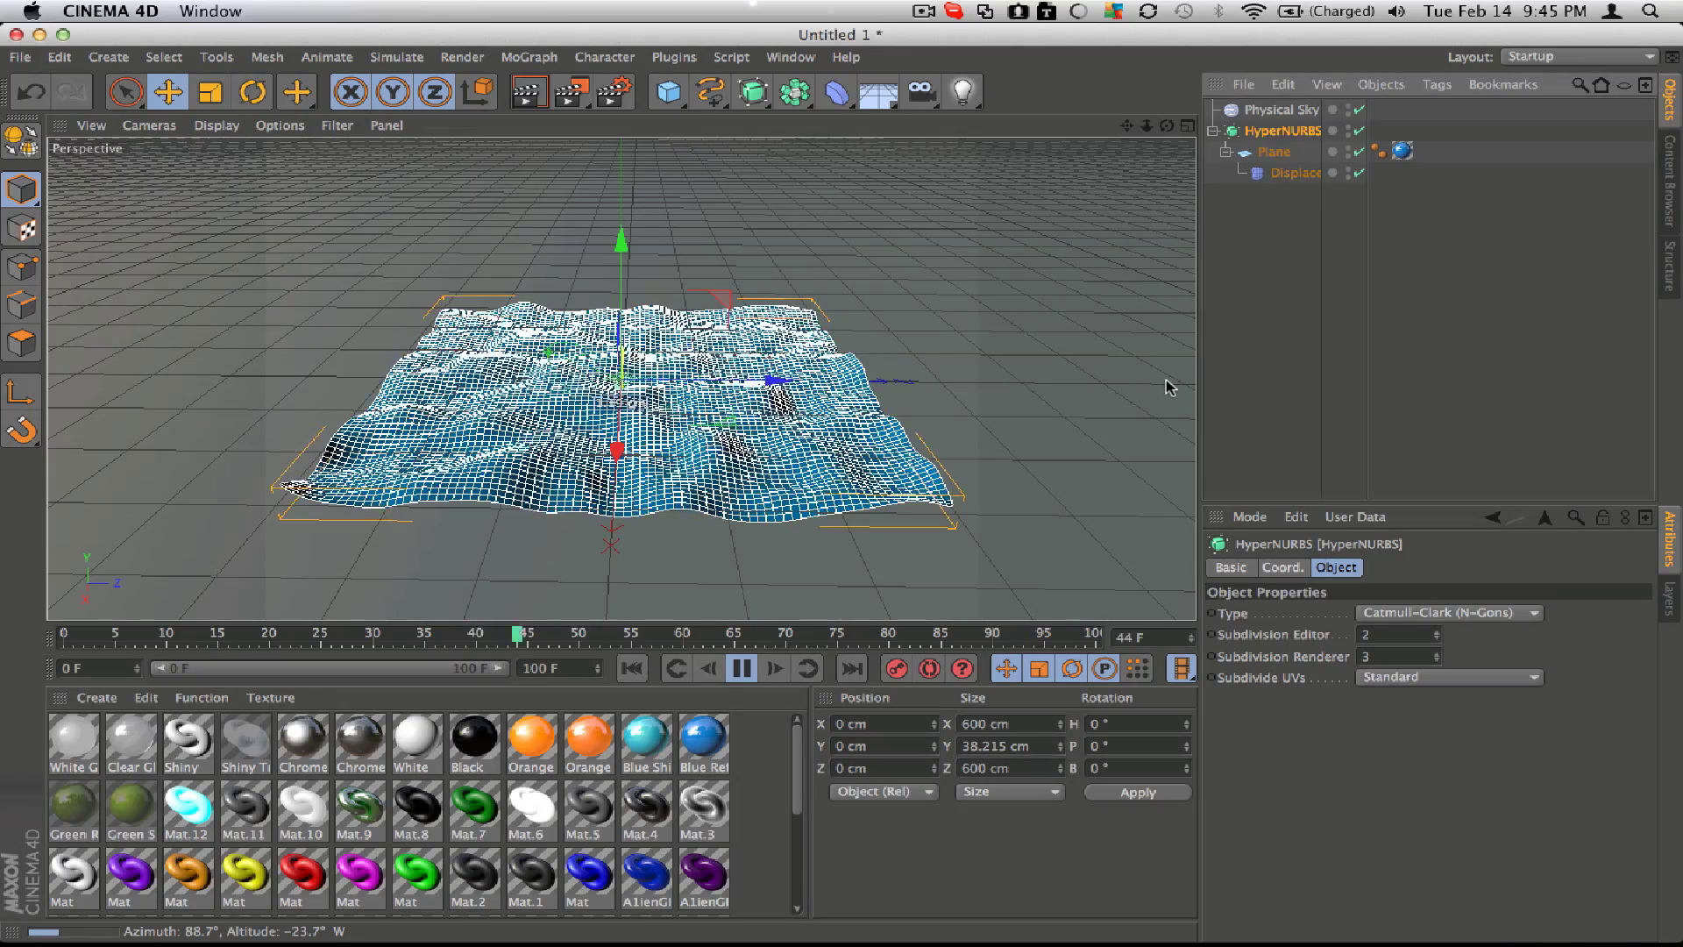
left_click(1277, 154)
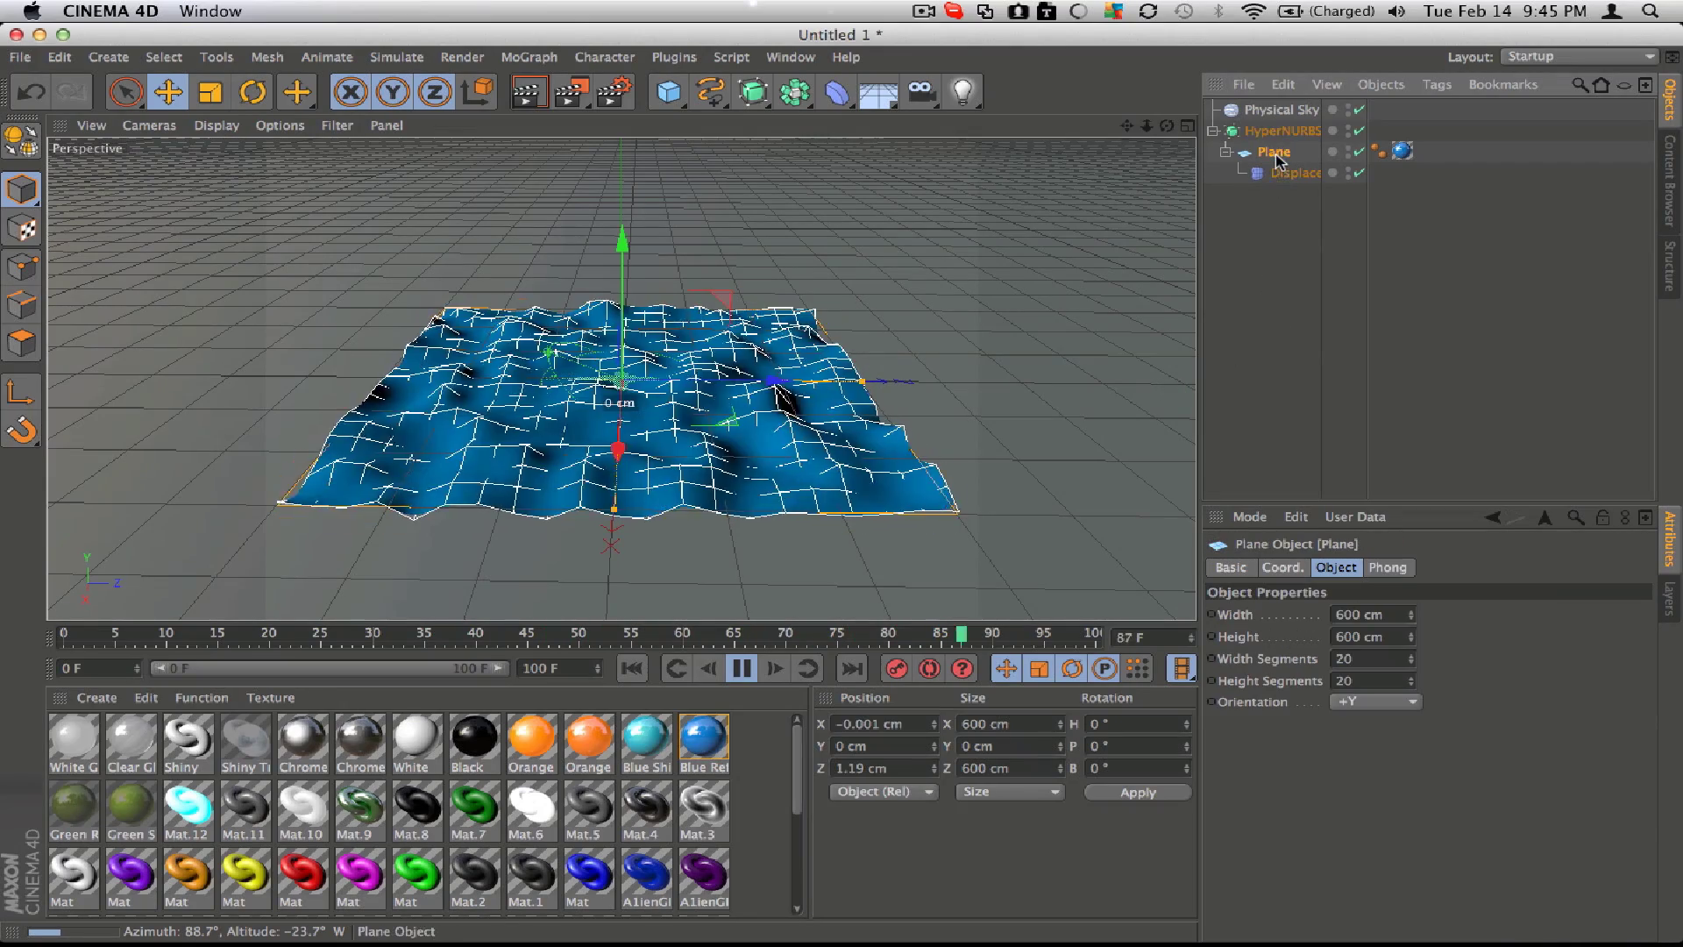
left_click(1291, 173)
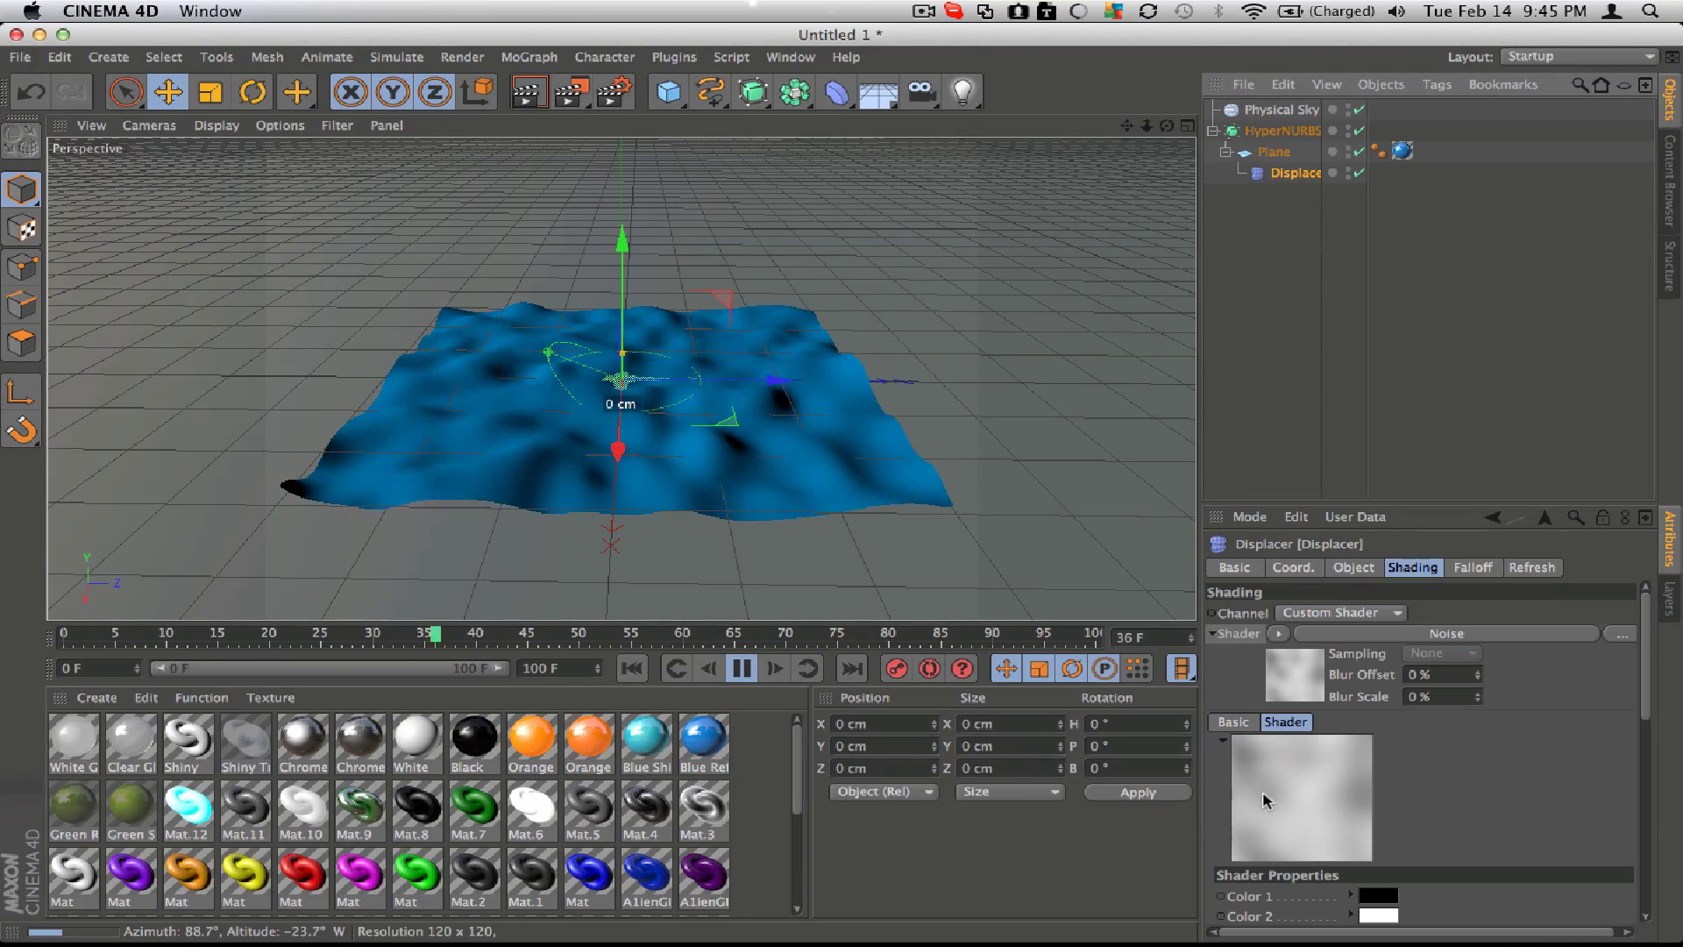
Set the noise Animation Speed to 1 and step Relative Scale down to 100 %
scroll(1492, 753, "down", 6)
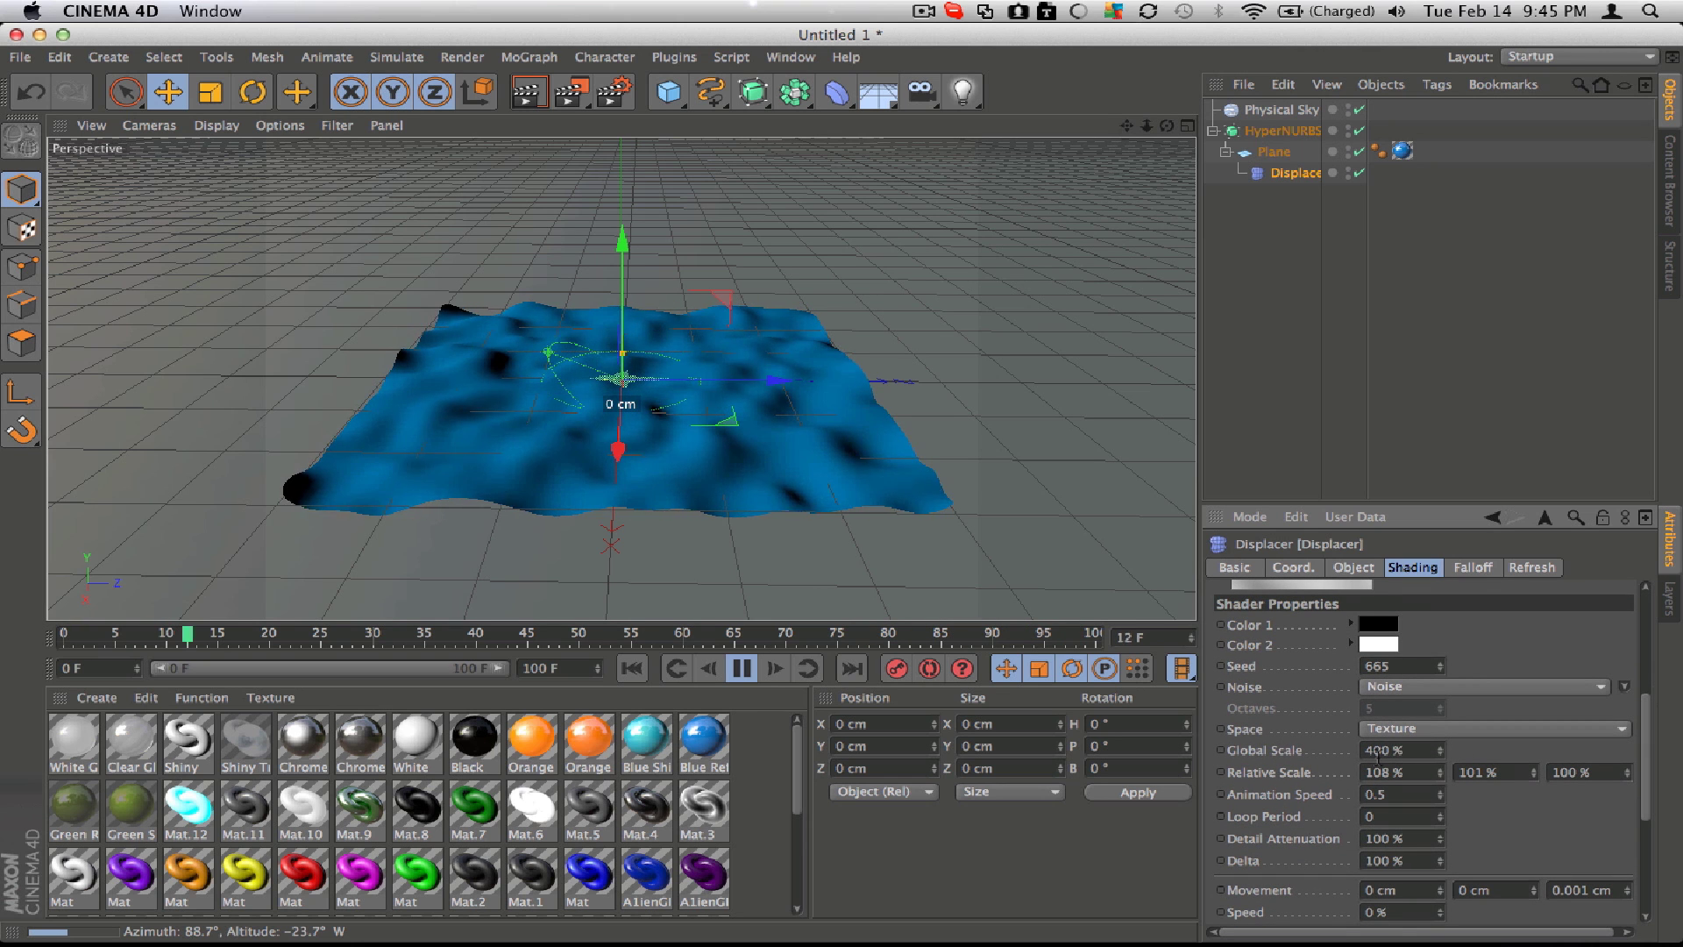
left_click(1441, 793)
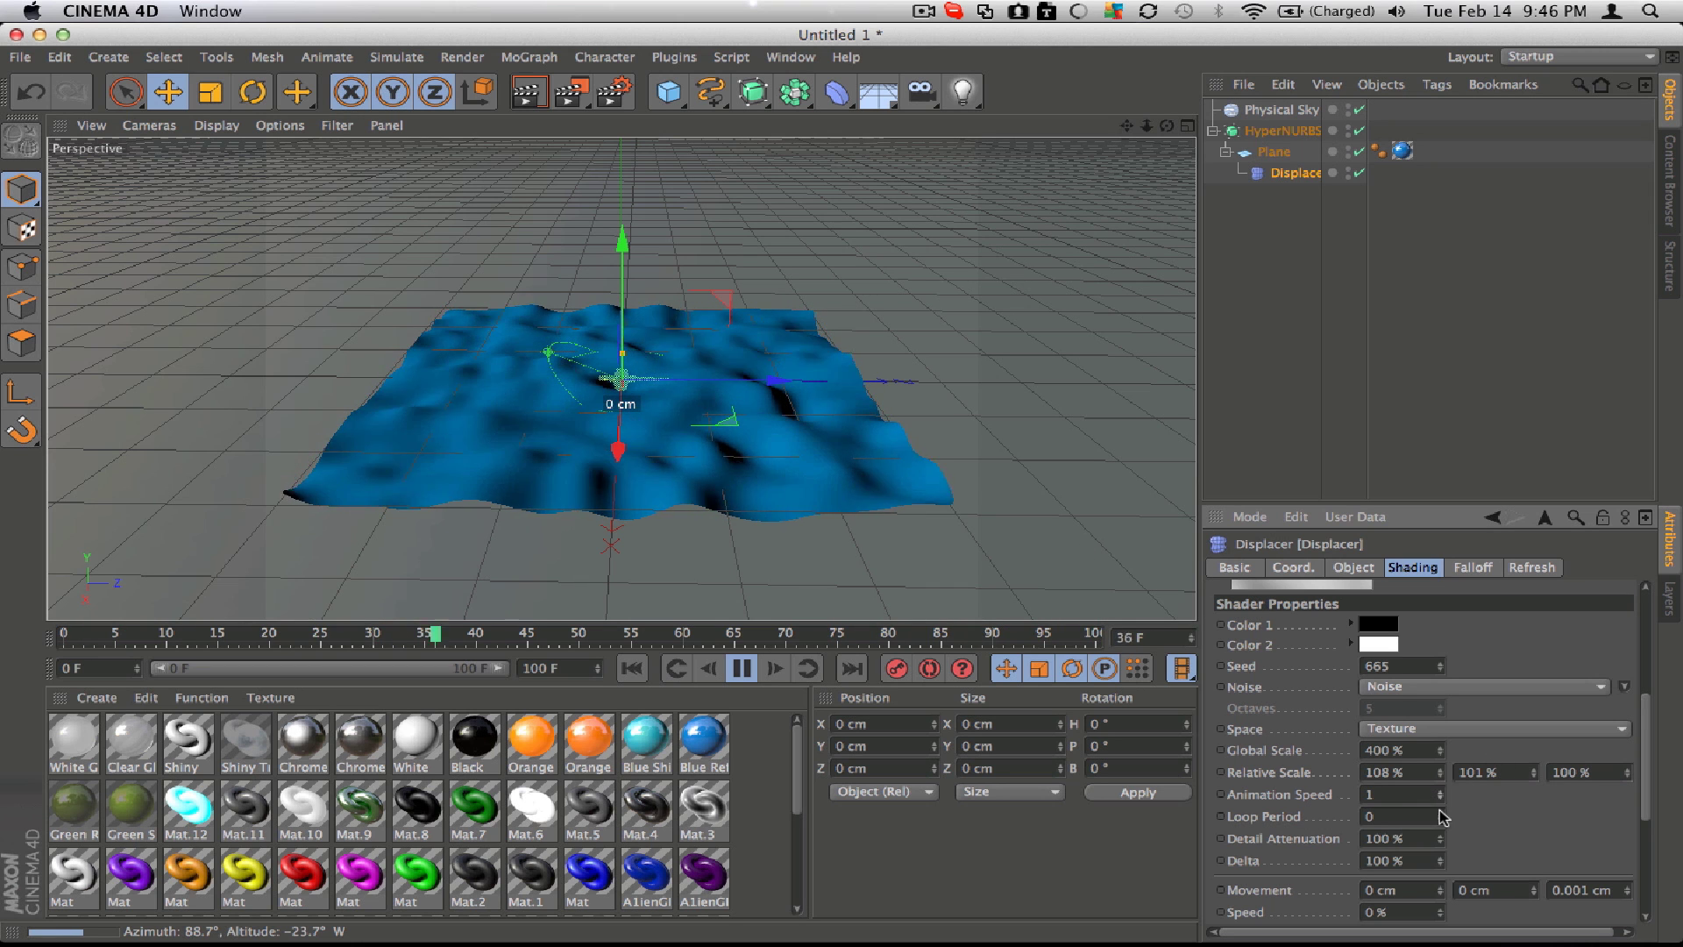
left_click(1441, 777)
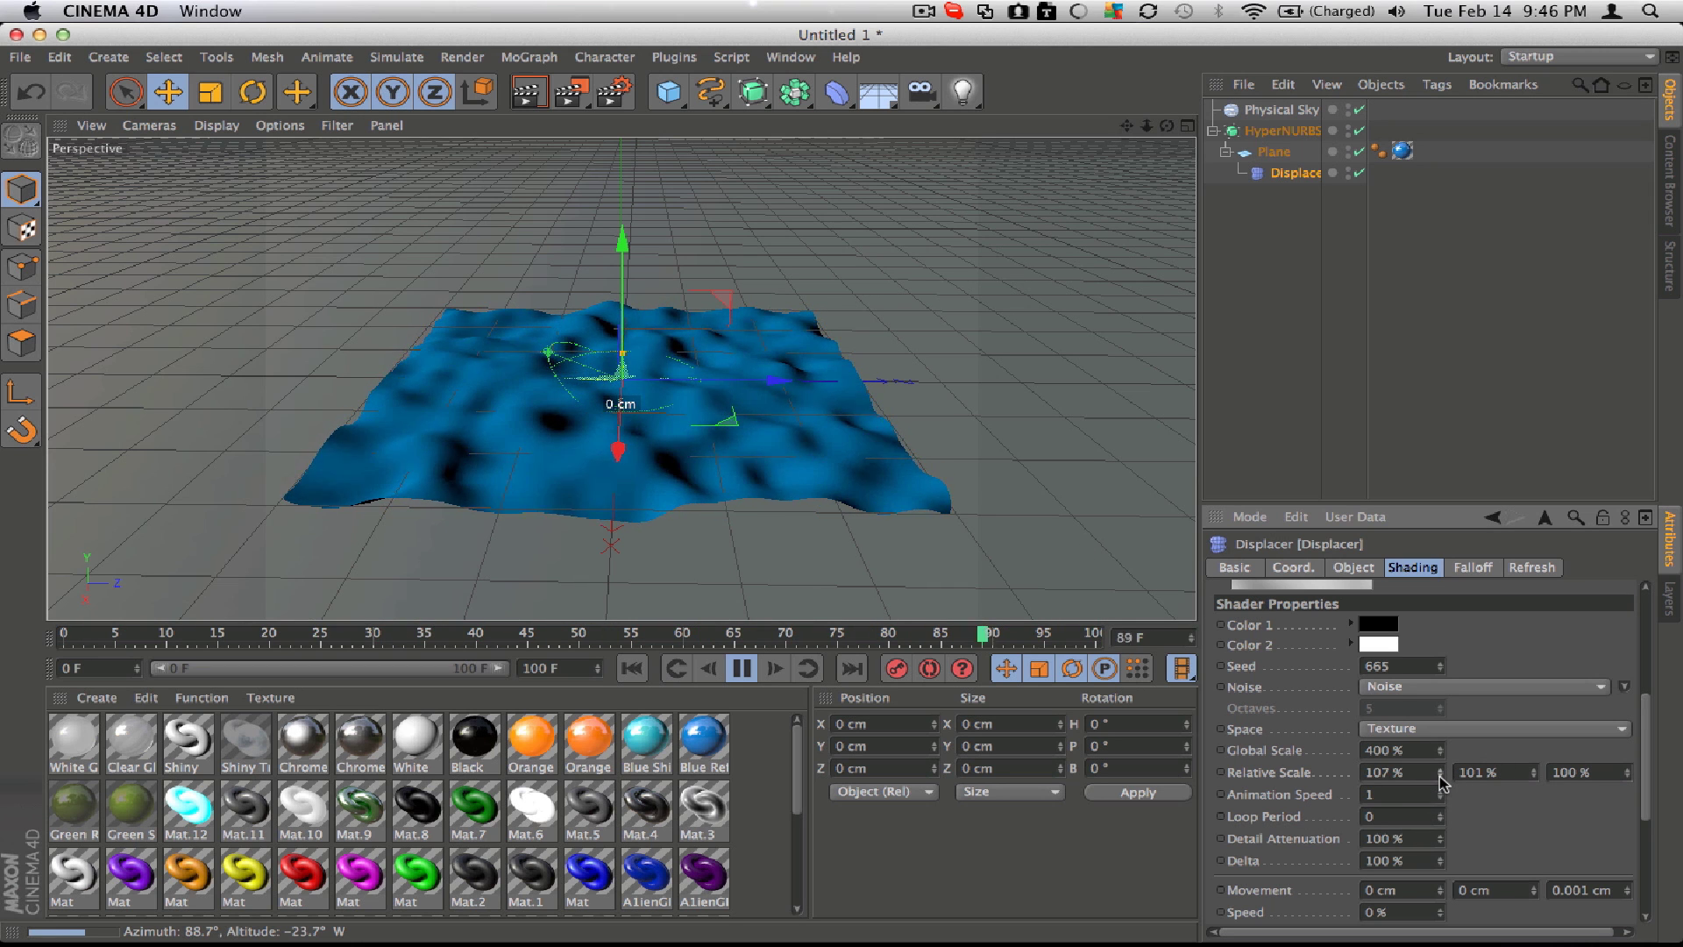
left_click(1440, 778)
left_click(1441, 778)
left_click(1440, 778)
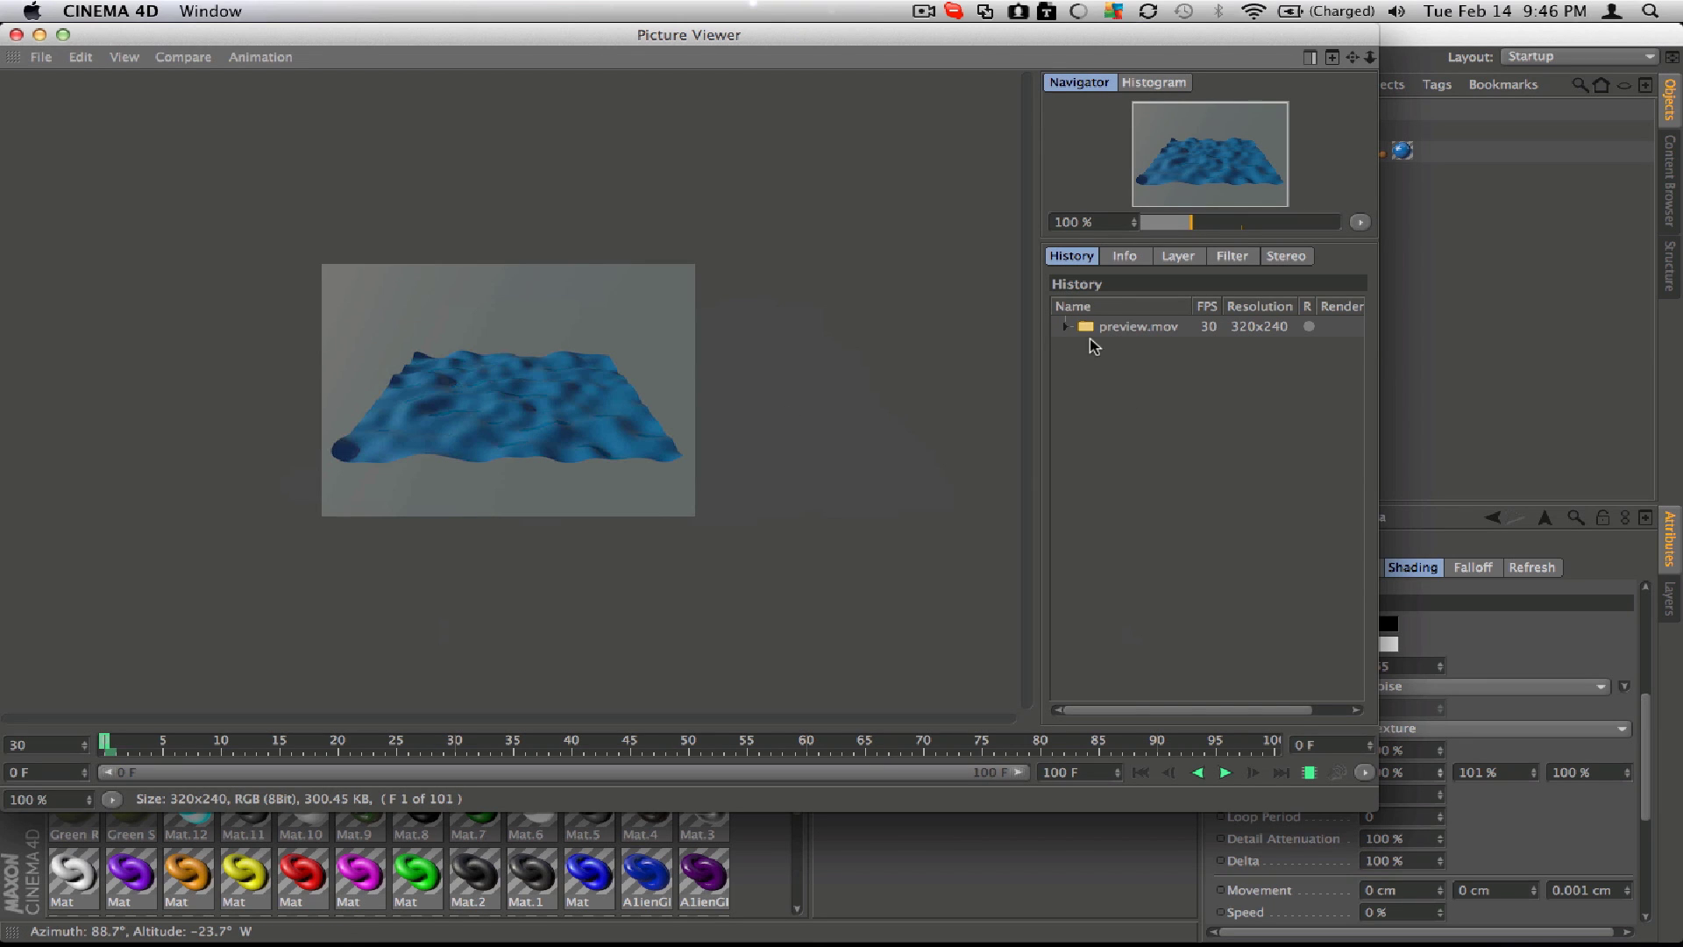
Watch the wave preview in Picture Viewer, then set the noise's first Relative Scale to 3%
left_click(1221, 771)
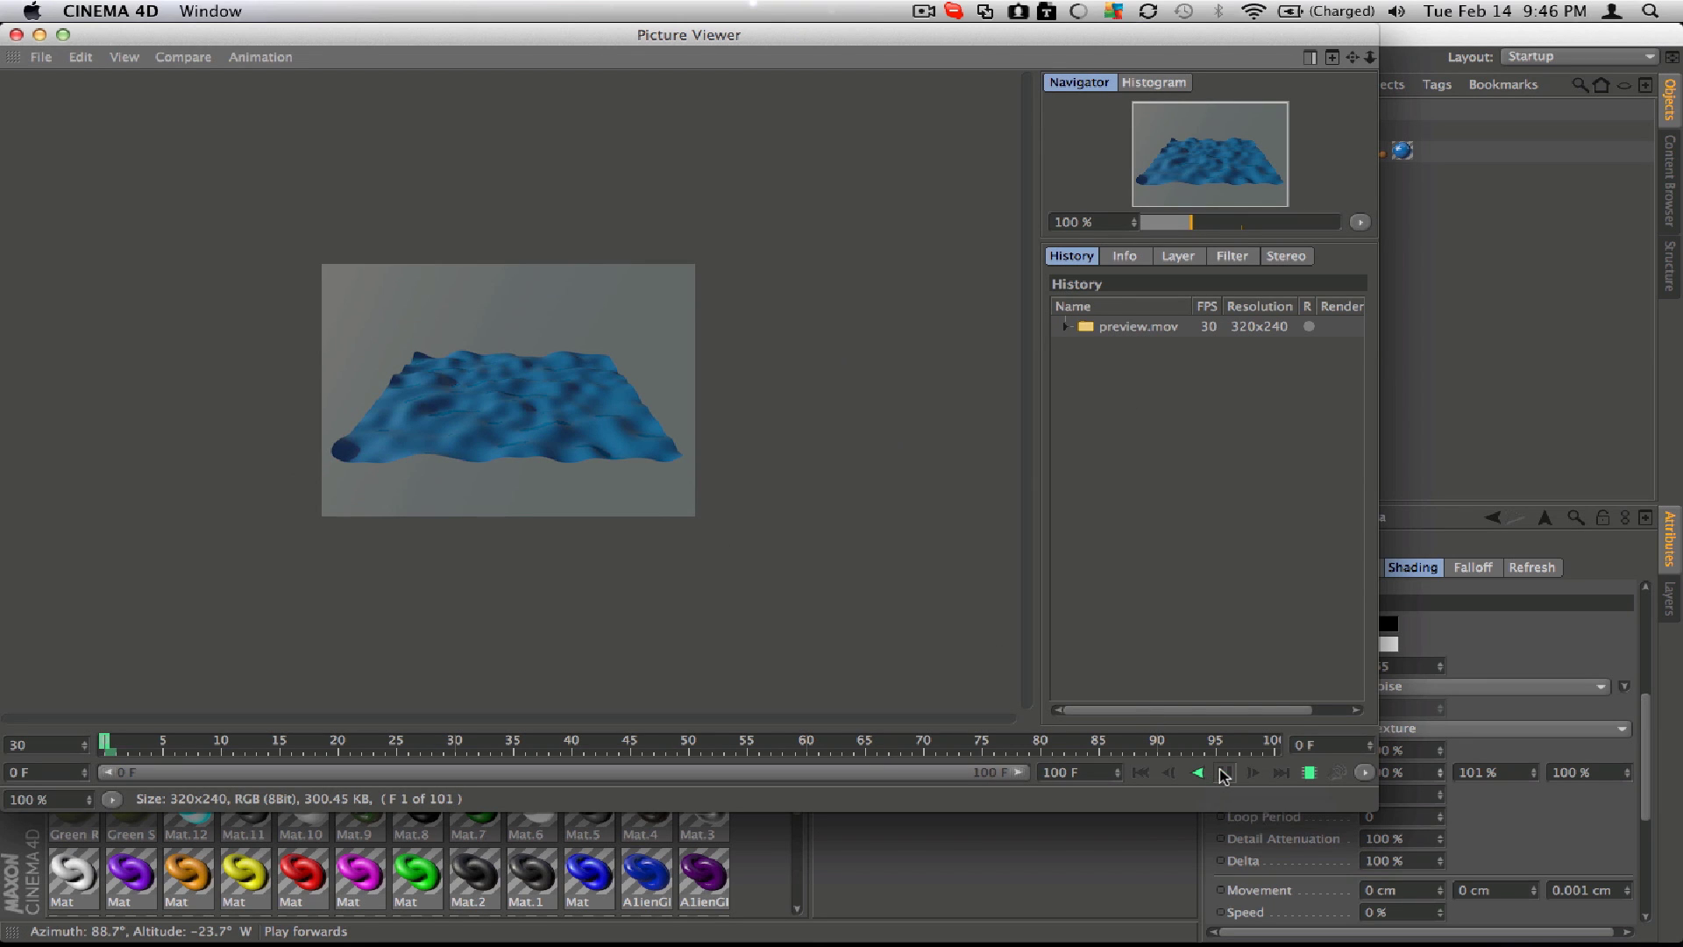
left_click(16, 35)
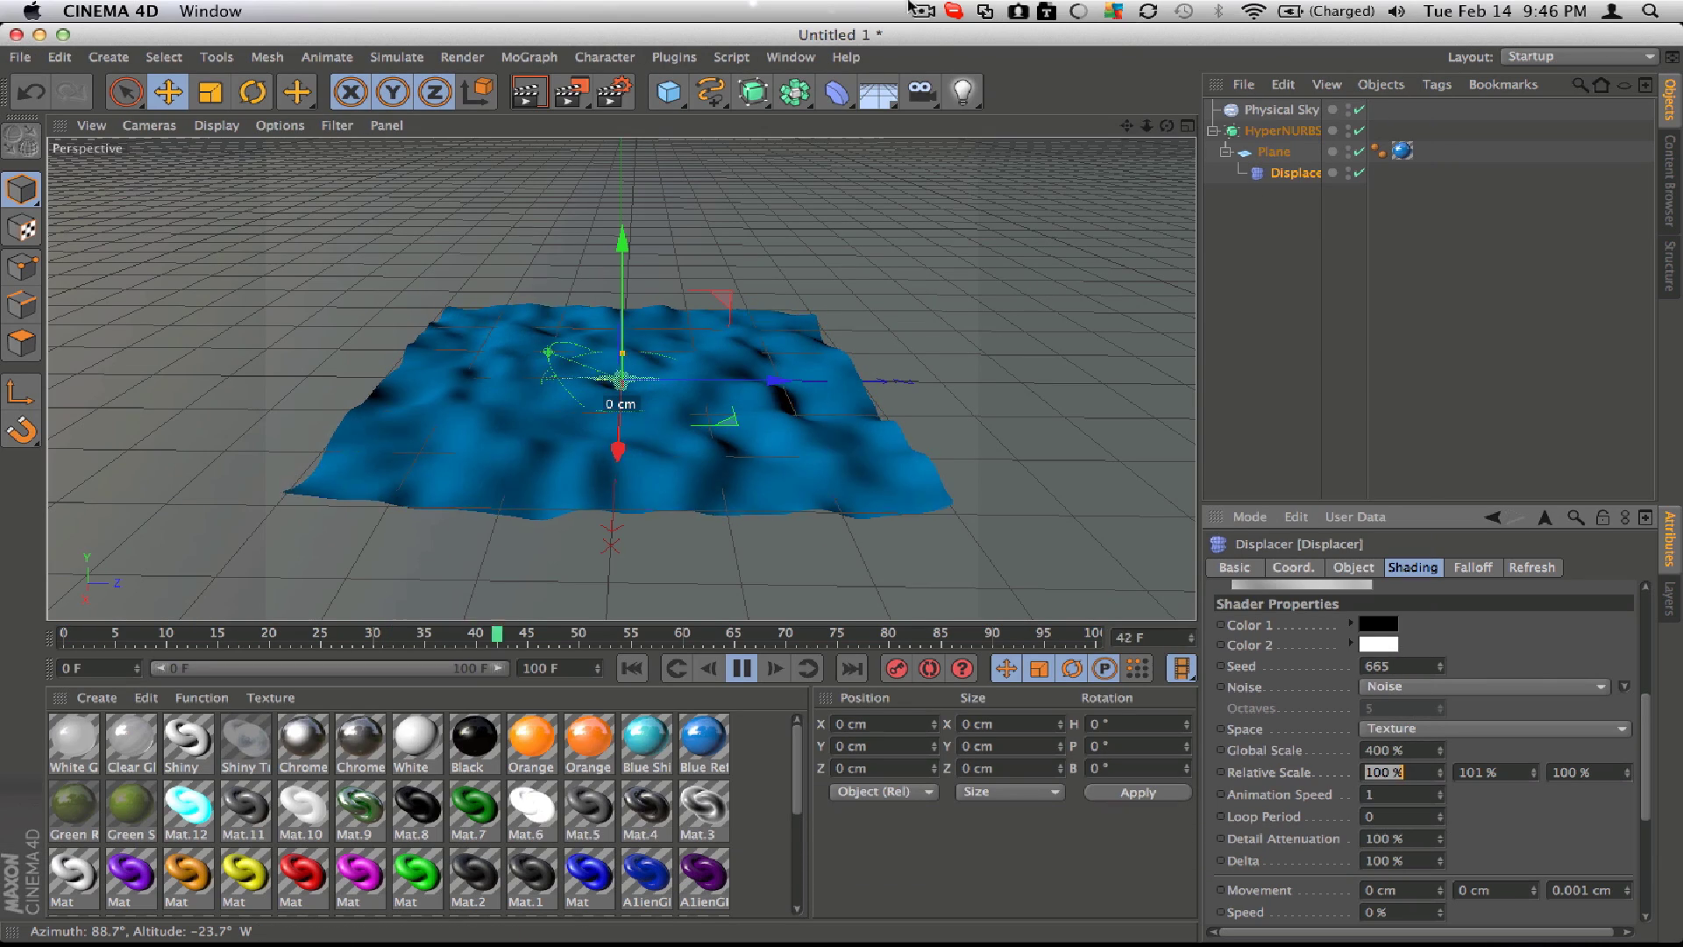
type("3")
key("Return")
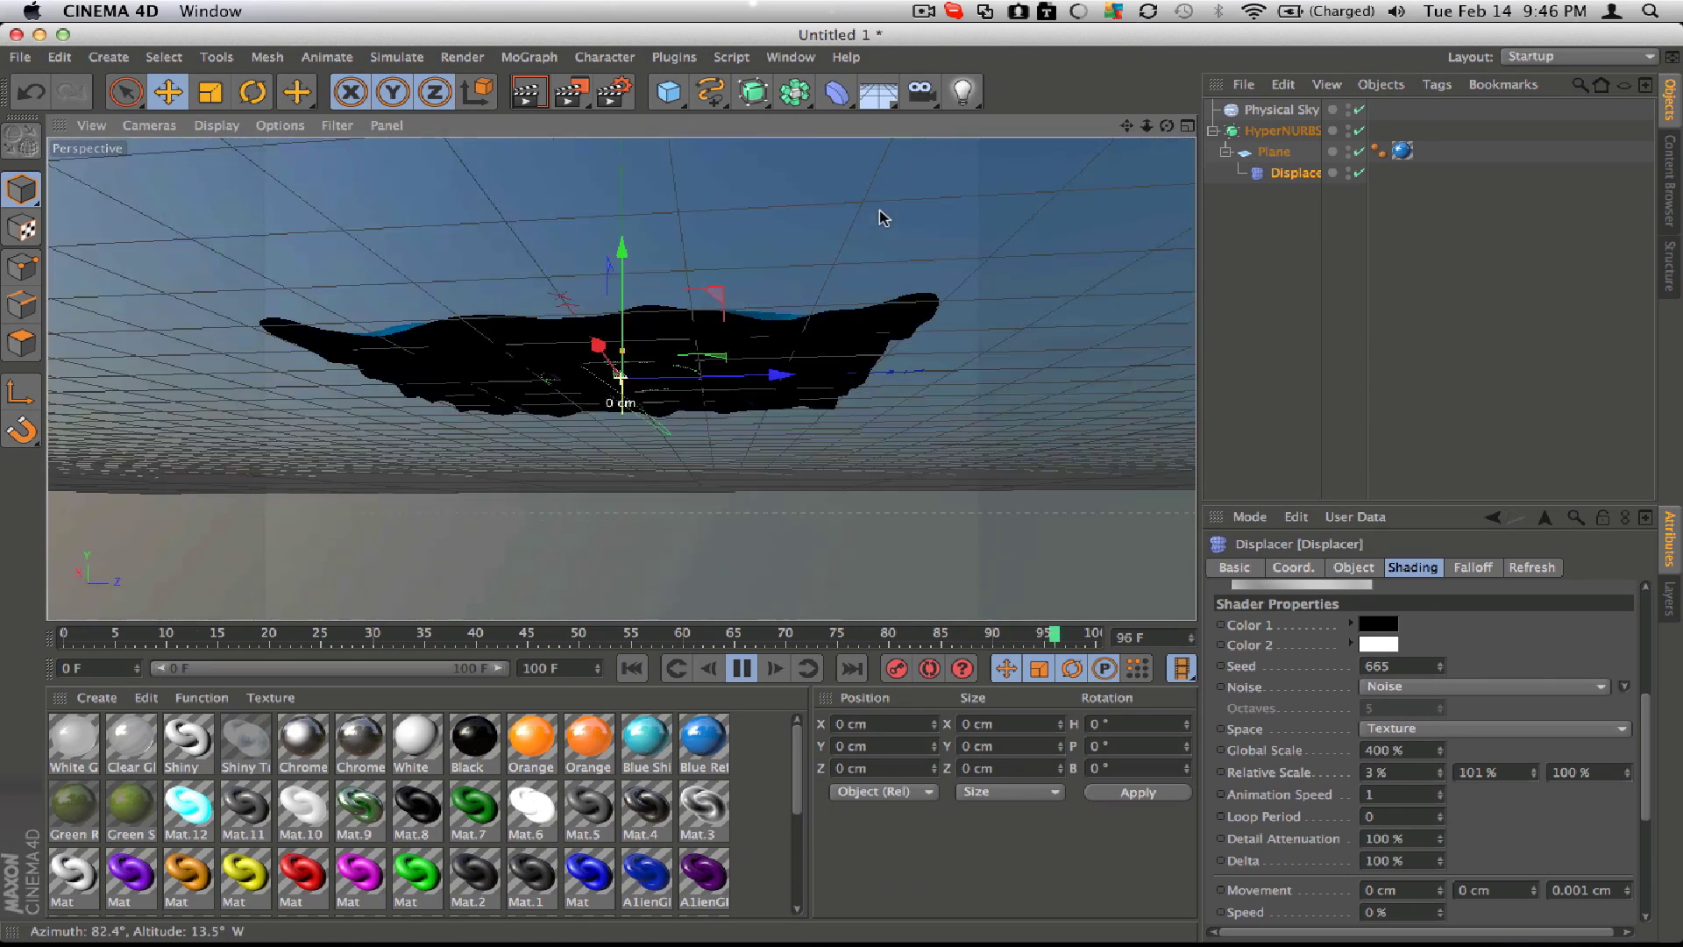